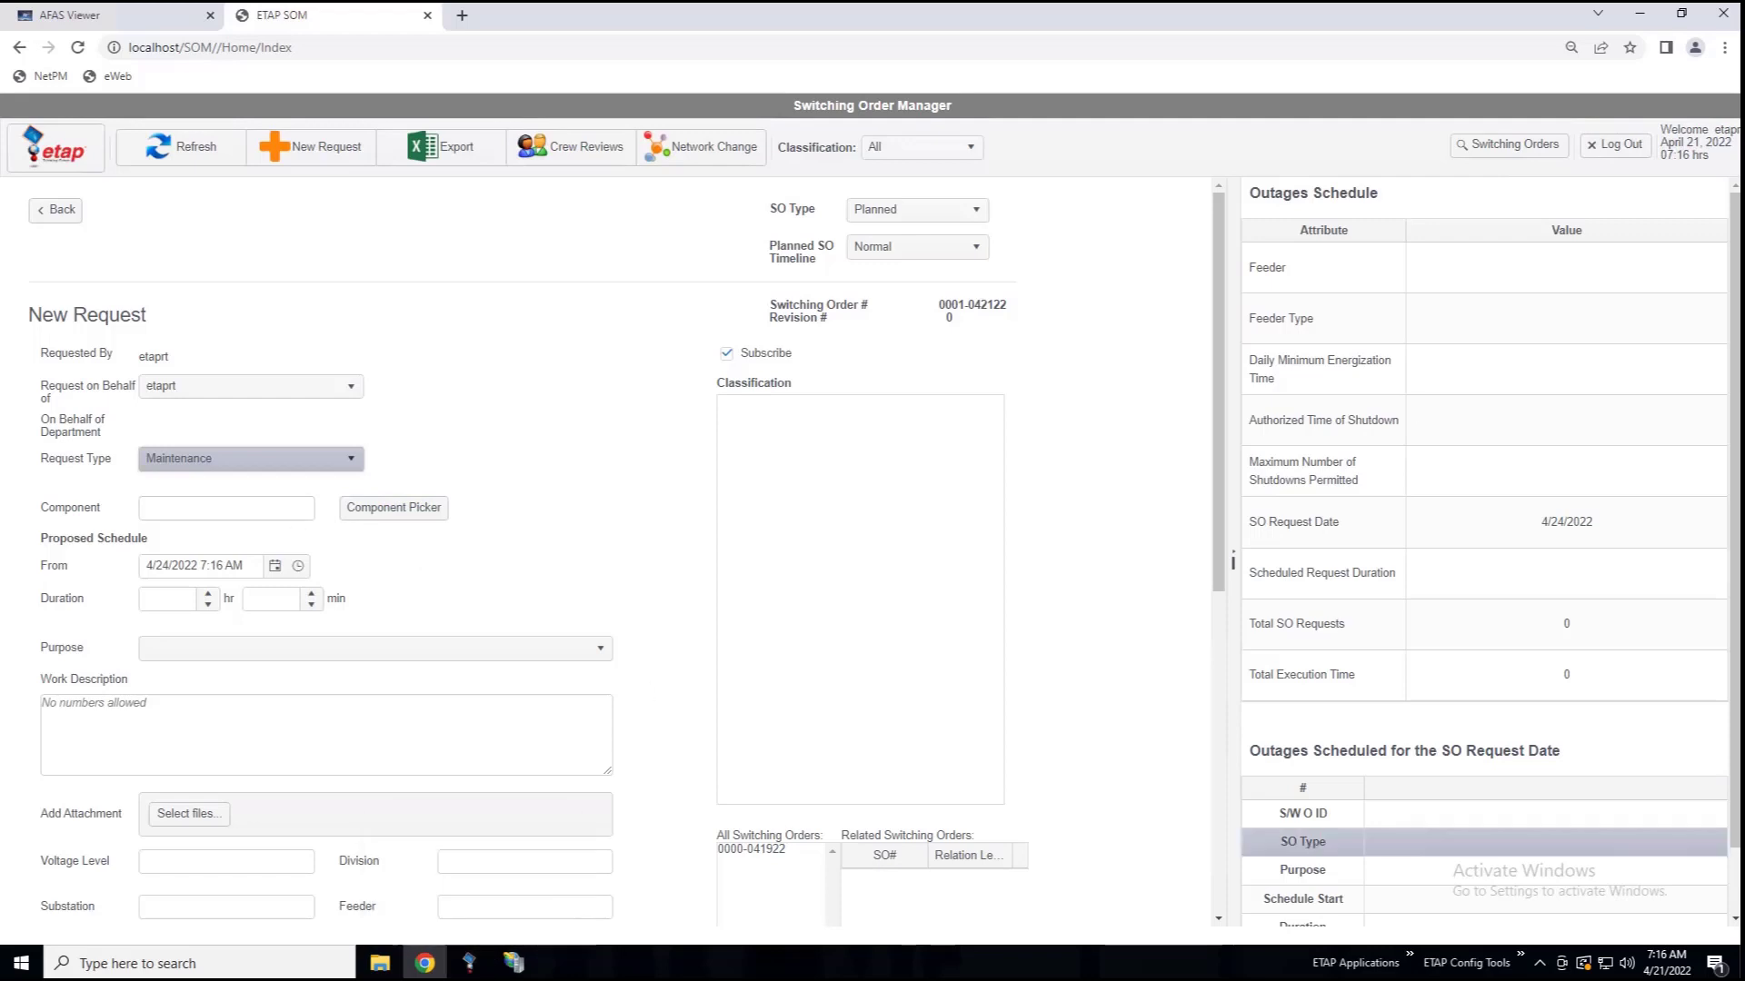
Enter R_MAINLD_1 as the request's component and browse the list of valid components without picking another.
left_click(213, 509)
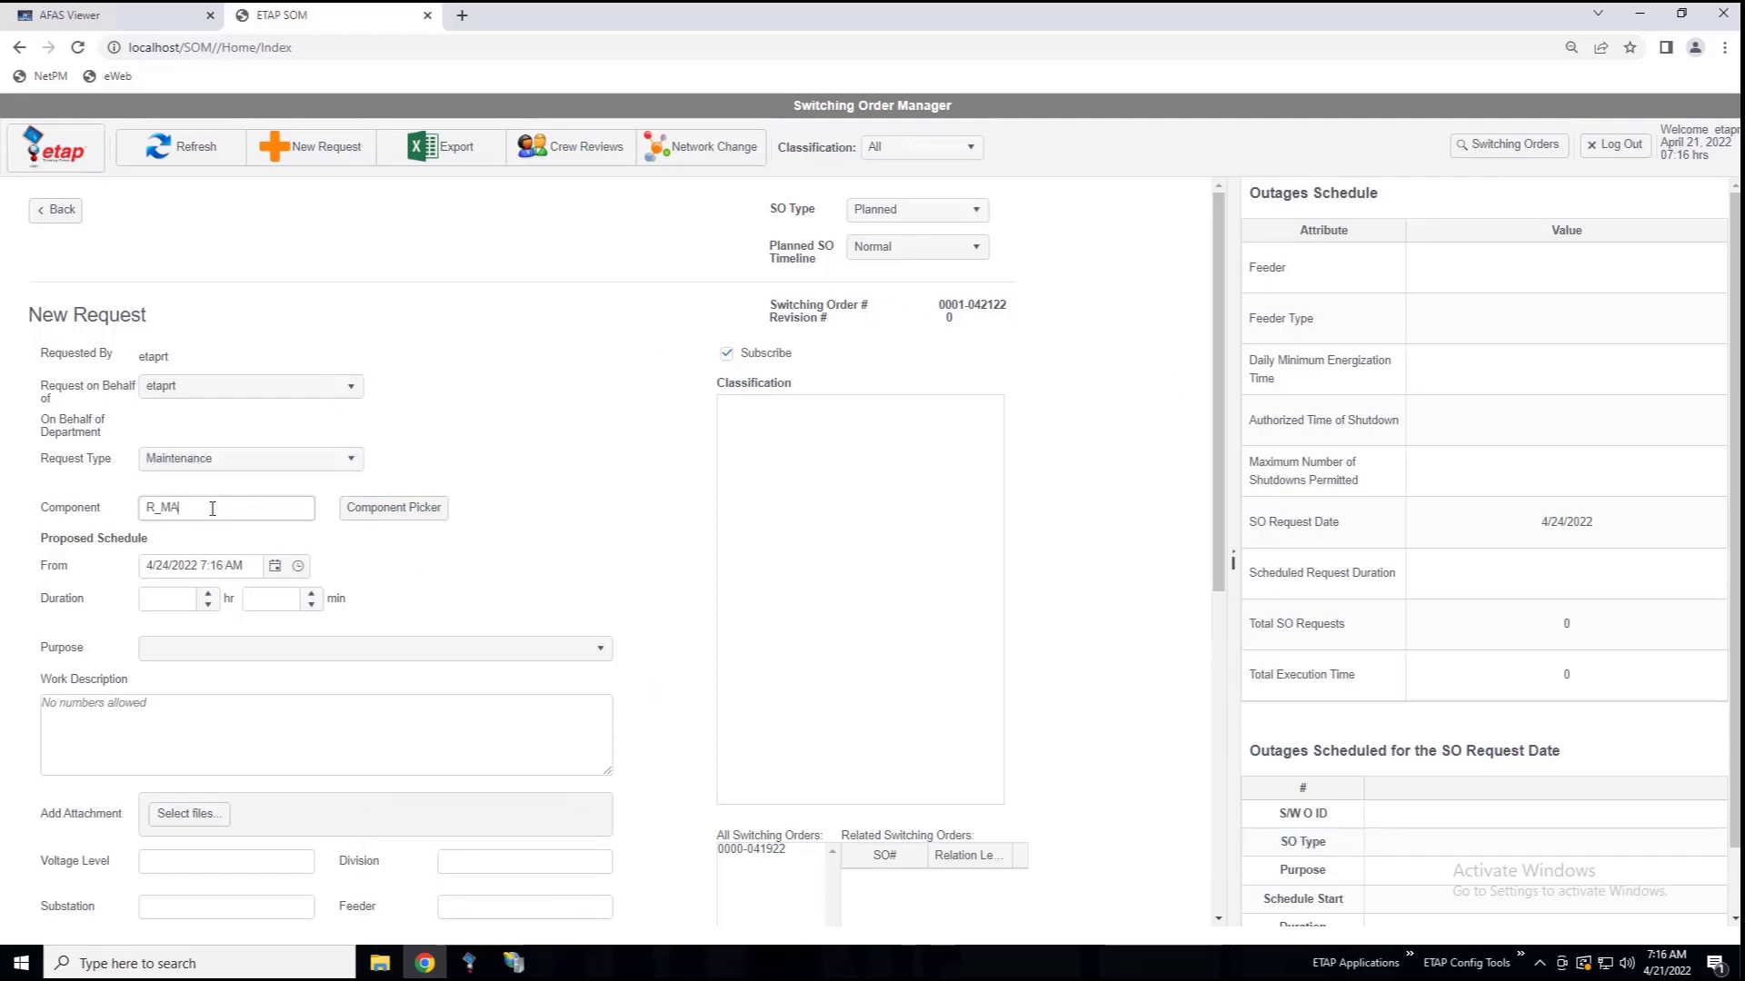
type("R_MAINLD_1")
left_click(381, 509)
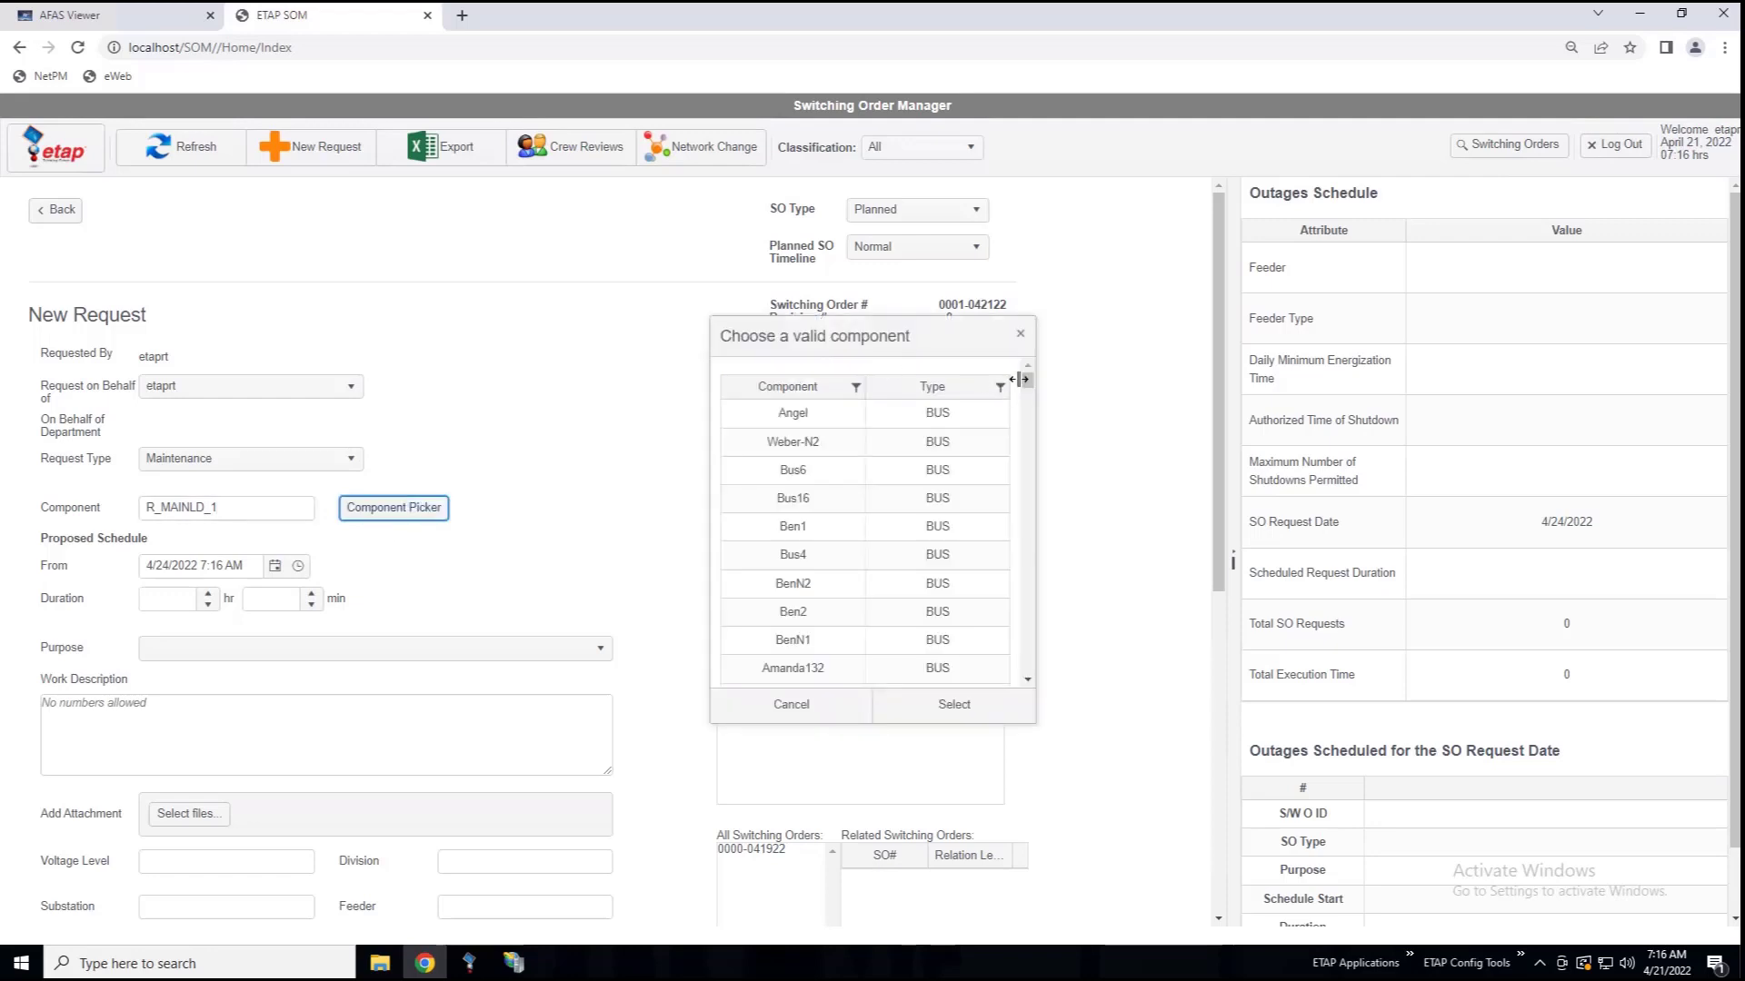
scroll(1027, 438, "down", 5)
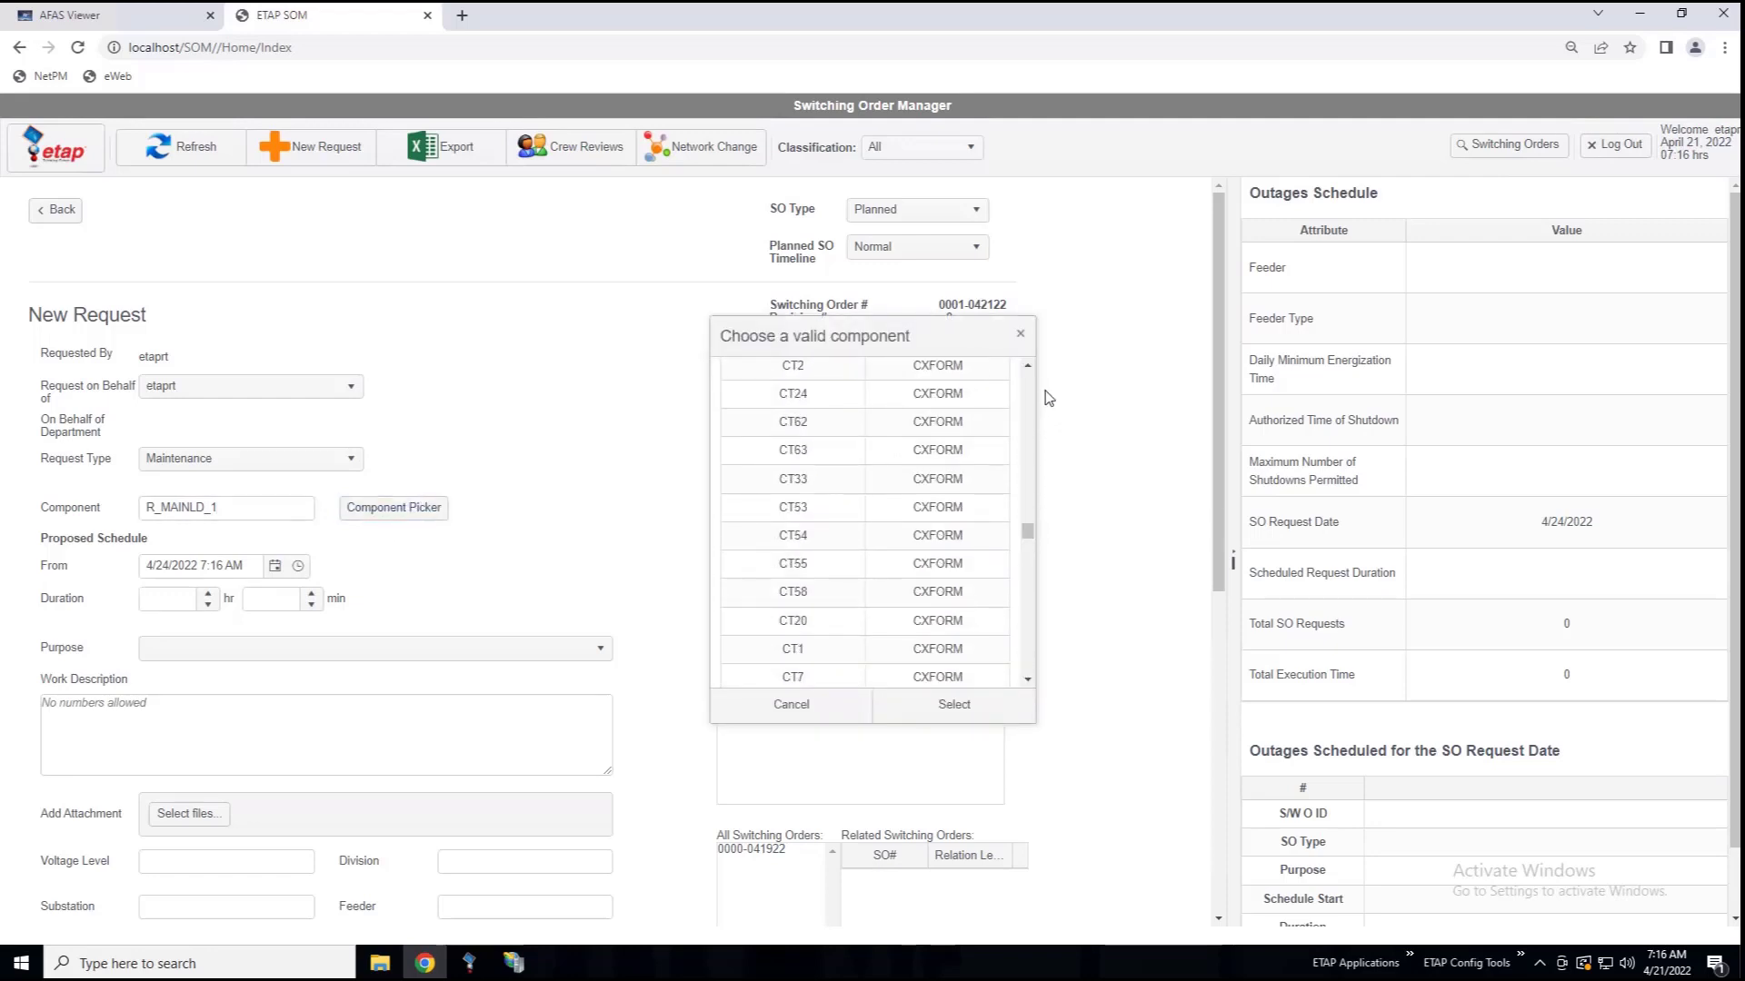
left_click(1020, 335)
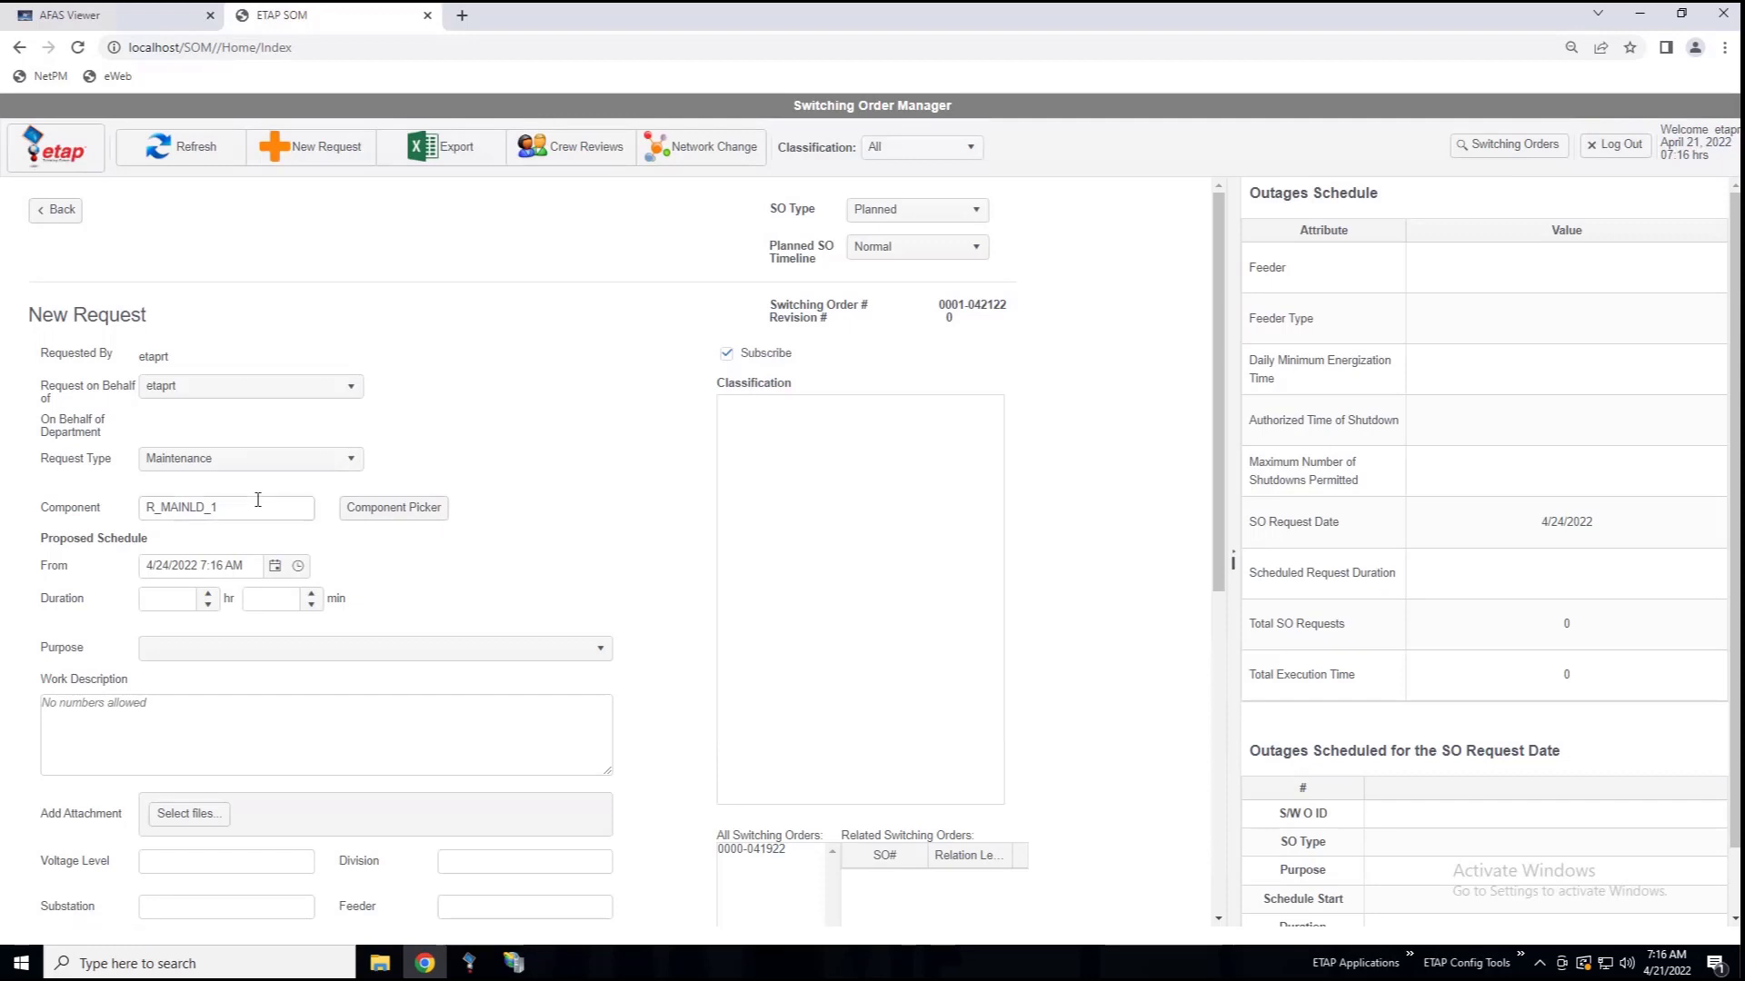
Set the proposed schedule's start date to 4/26/2022 and its duration to 2 hours.
left_click(276, 567)
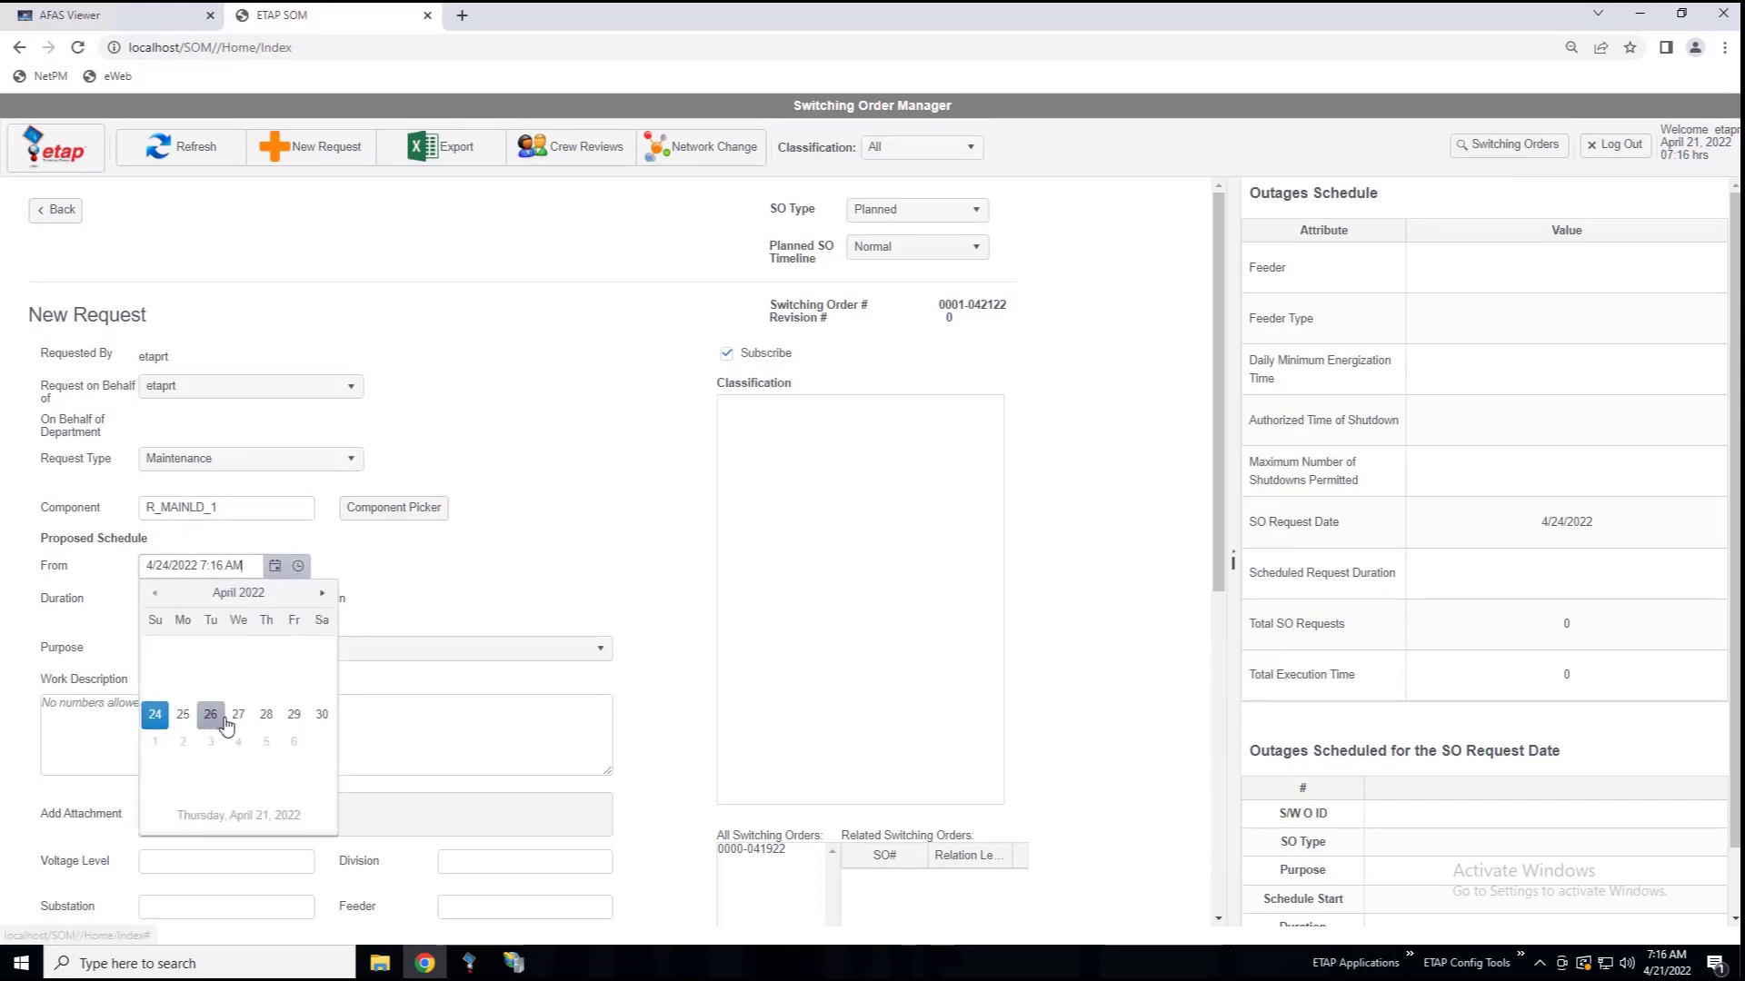
left_click(211, 715)
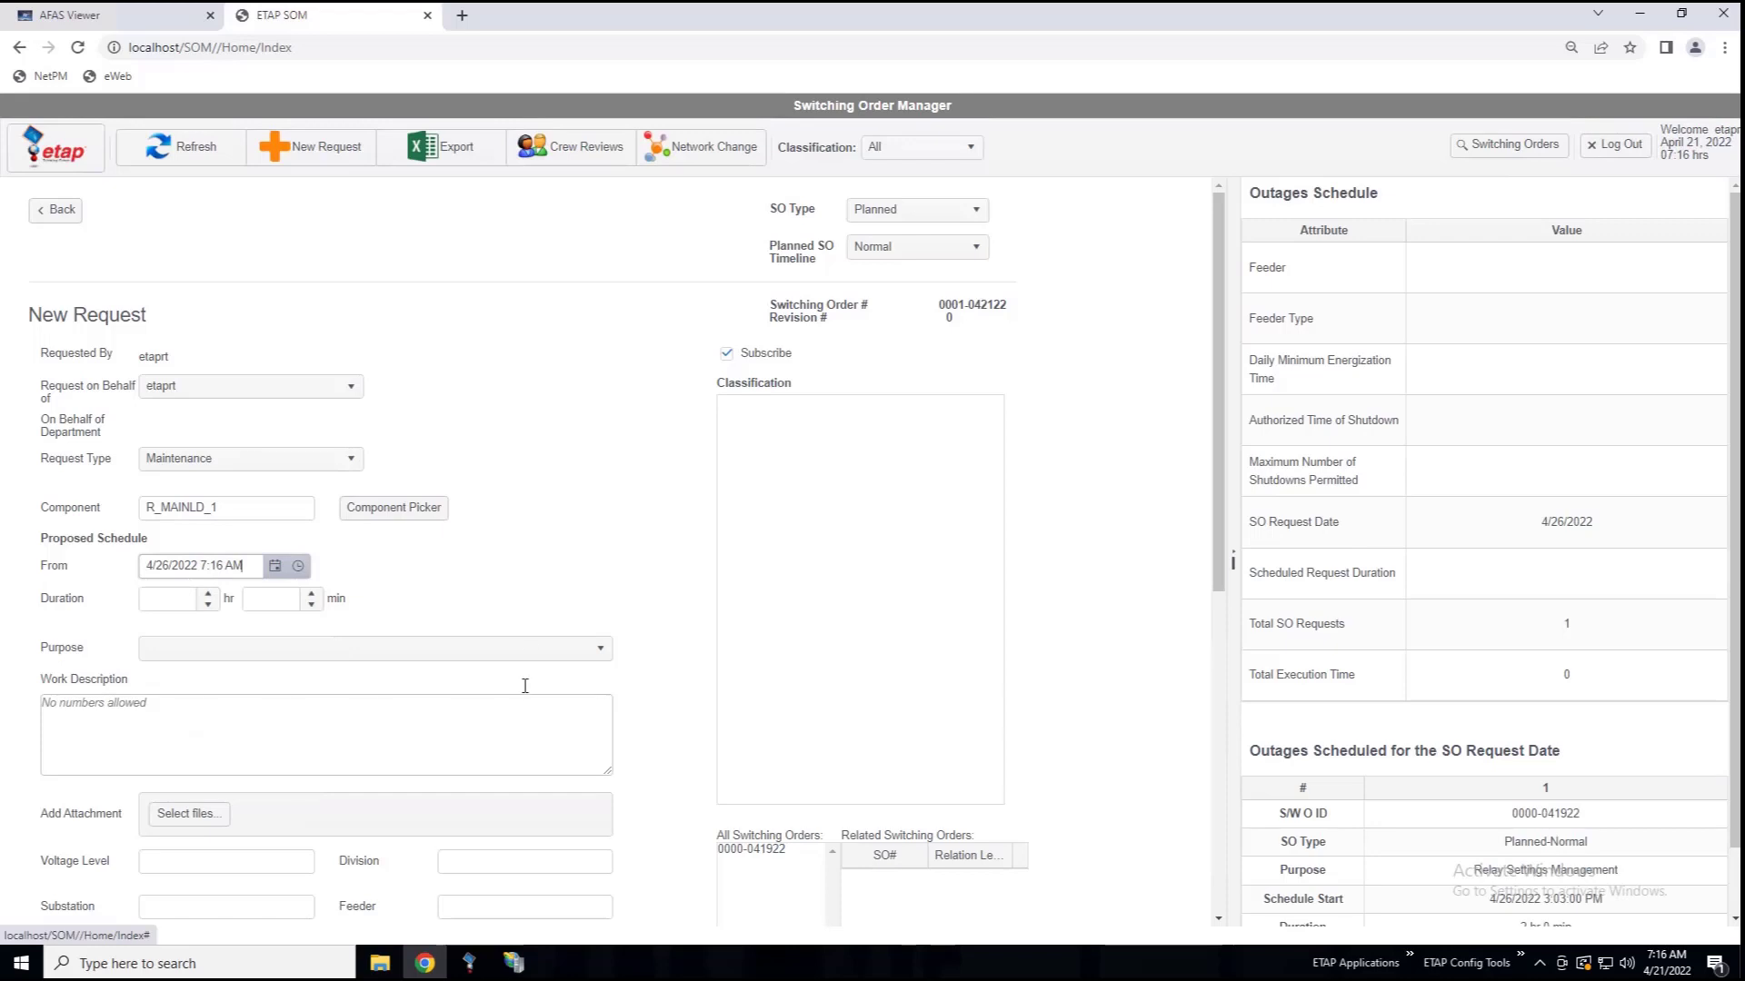
left_click(202, 600)
type("2")
Set the purpose to Relay Settings Management and enter the work description "Validate the relay settings for associated relay.".
left_click(344, 651)
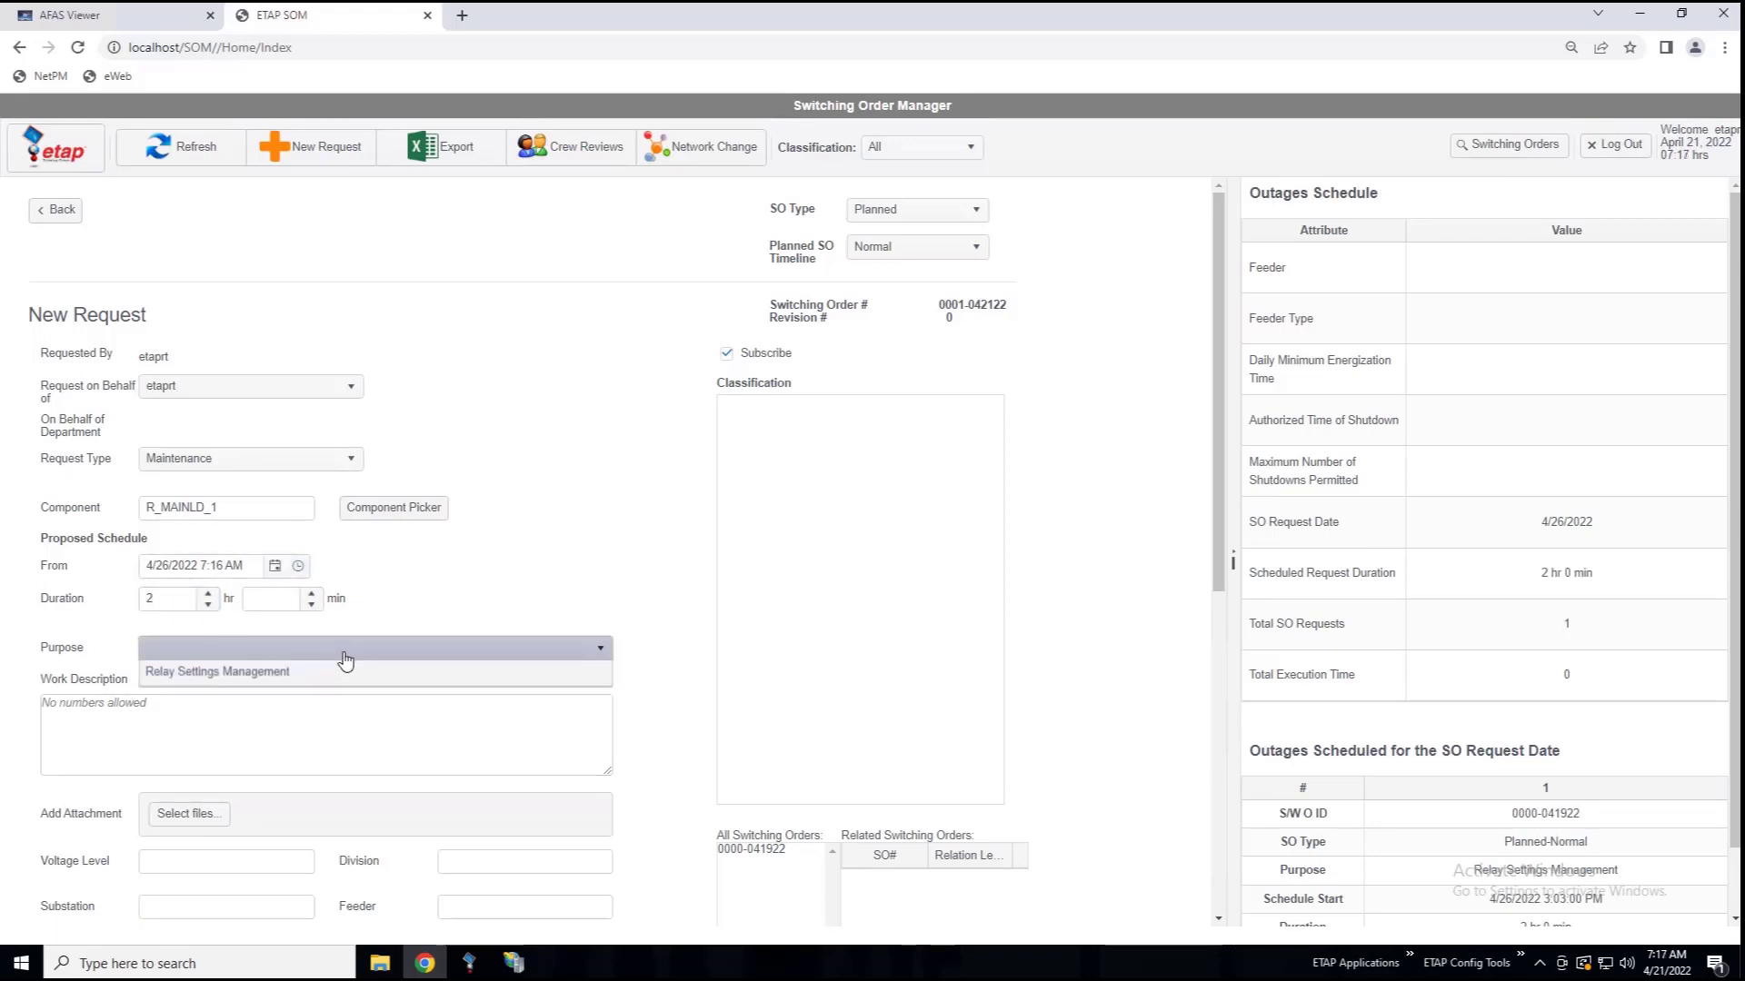
left_click(217, 677)
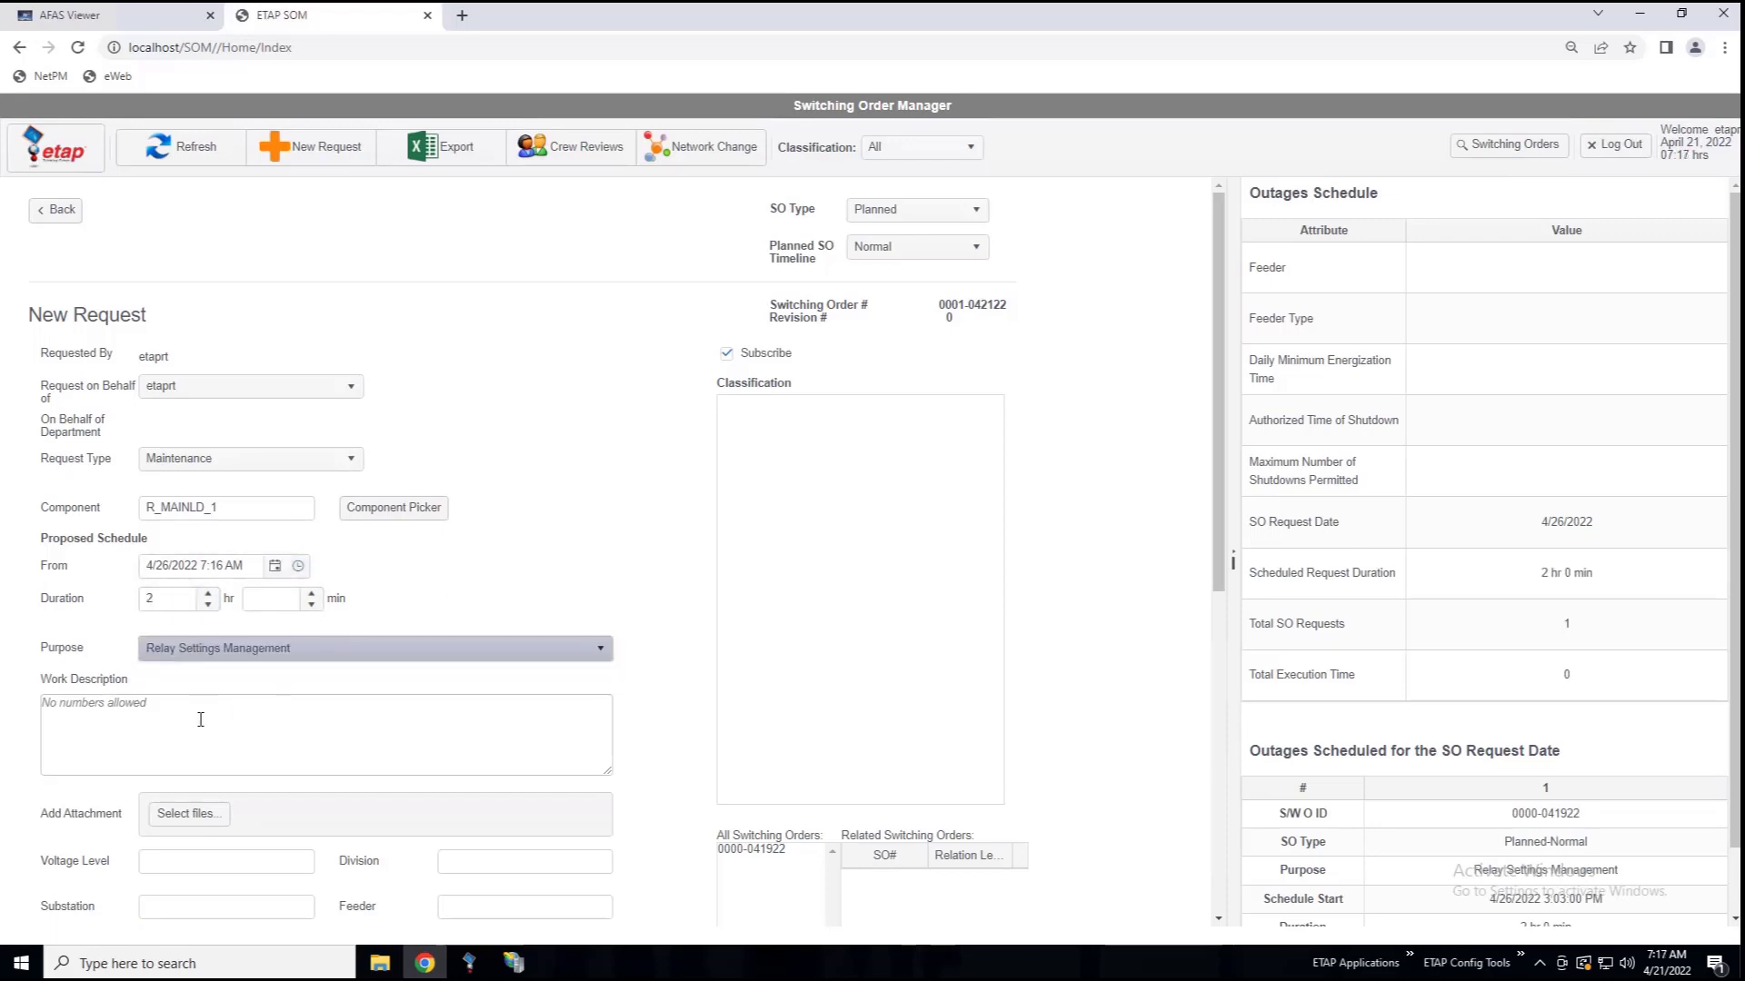
type("Validate the re")
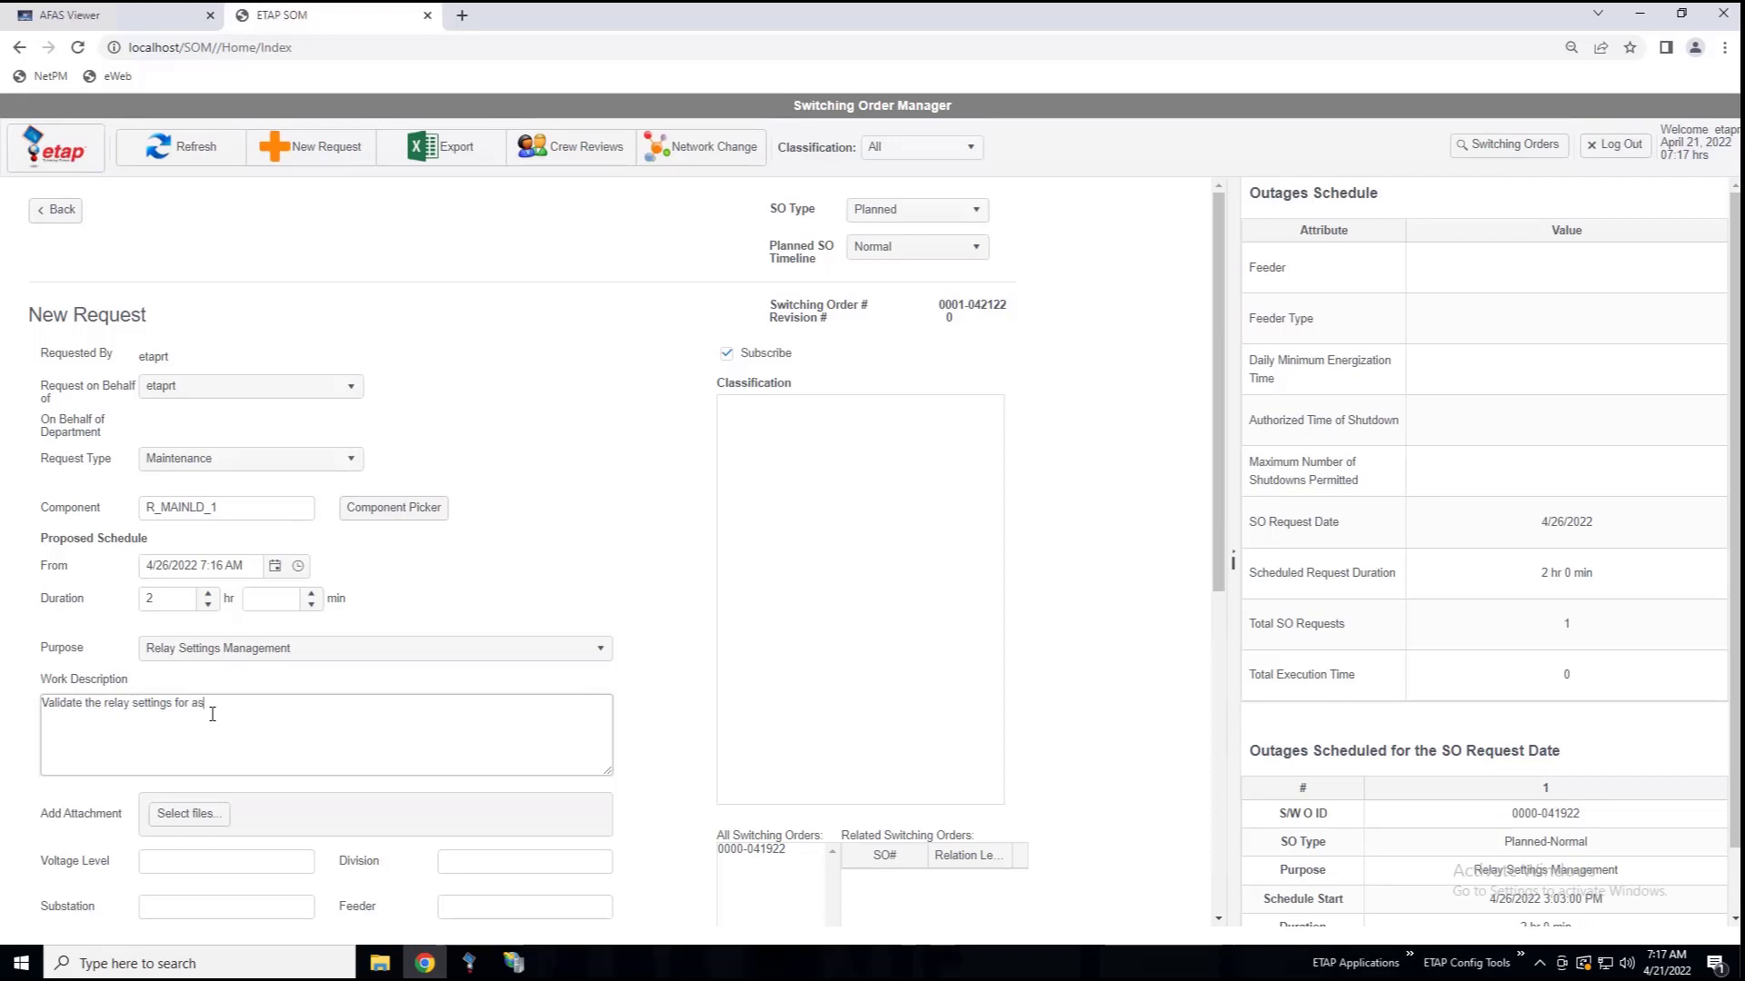
type("lay.")
Submit the new maintenance request and refresh the switching orders list.
scroll(473, 812, "down", 6)
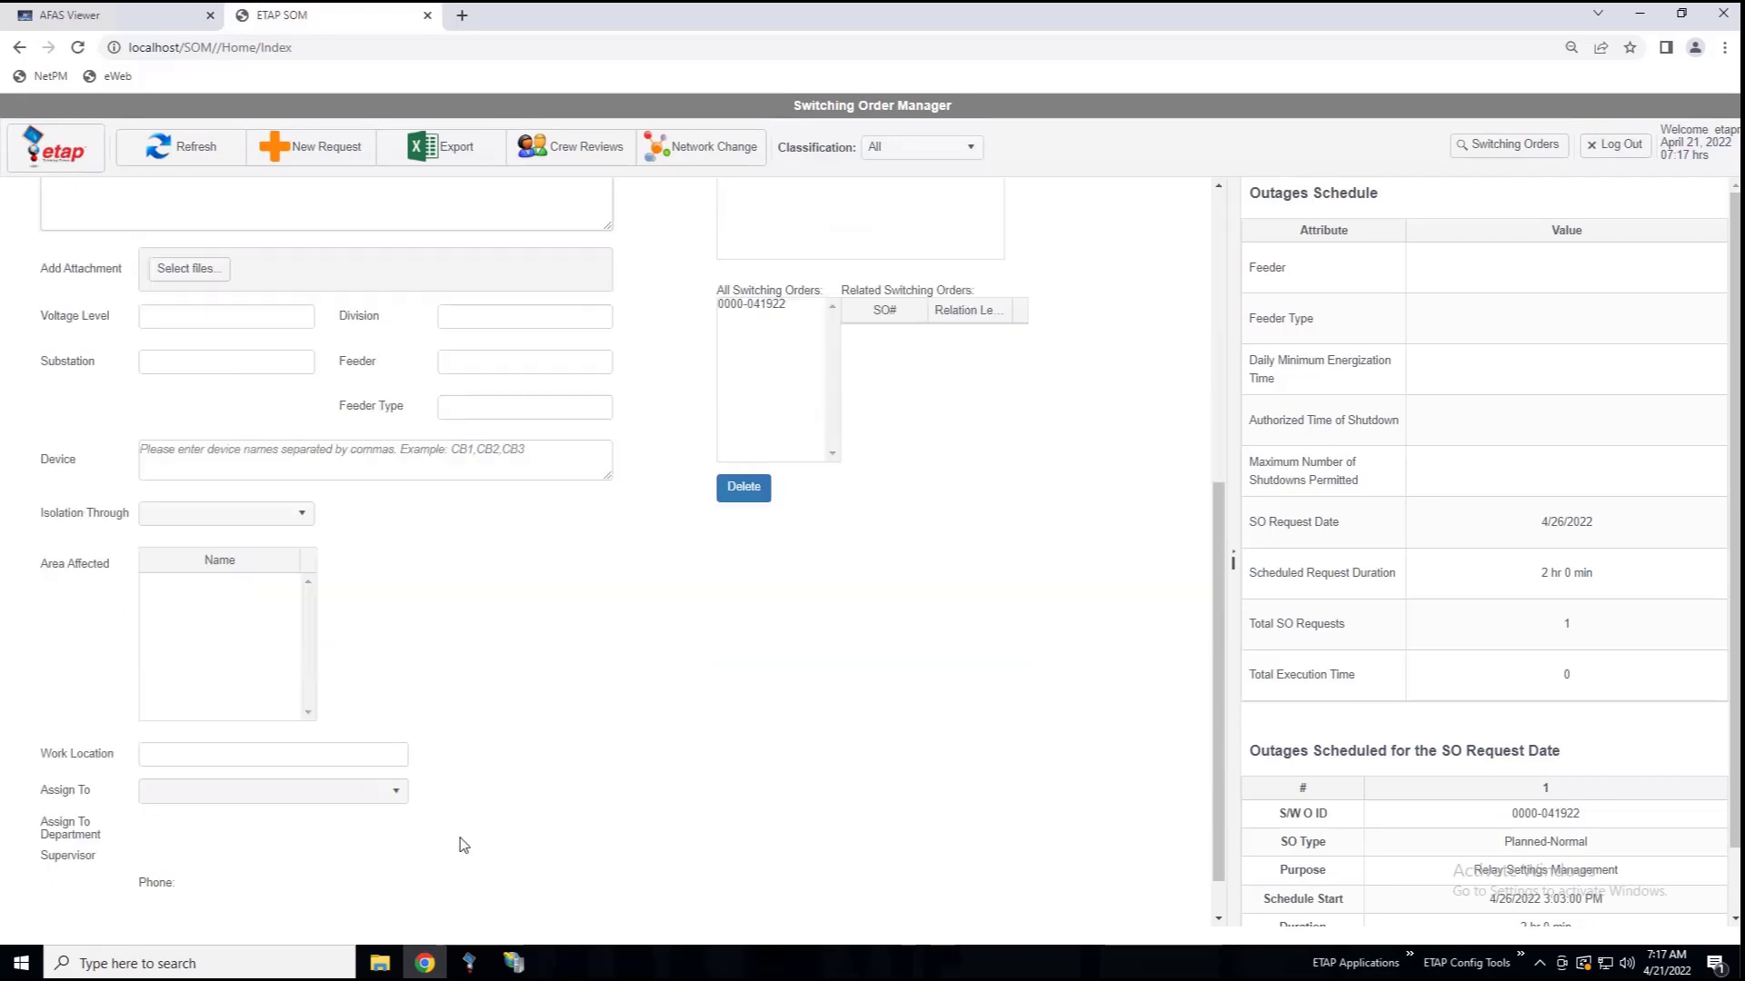
scroll(461, 854, "down", 1)
left_click(388, 889)
key("Return")
left_click(185, 150)
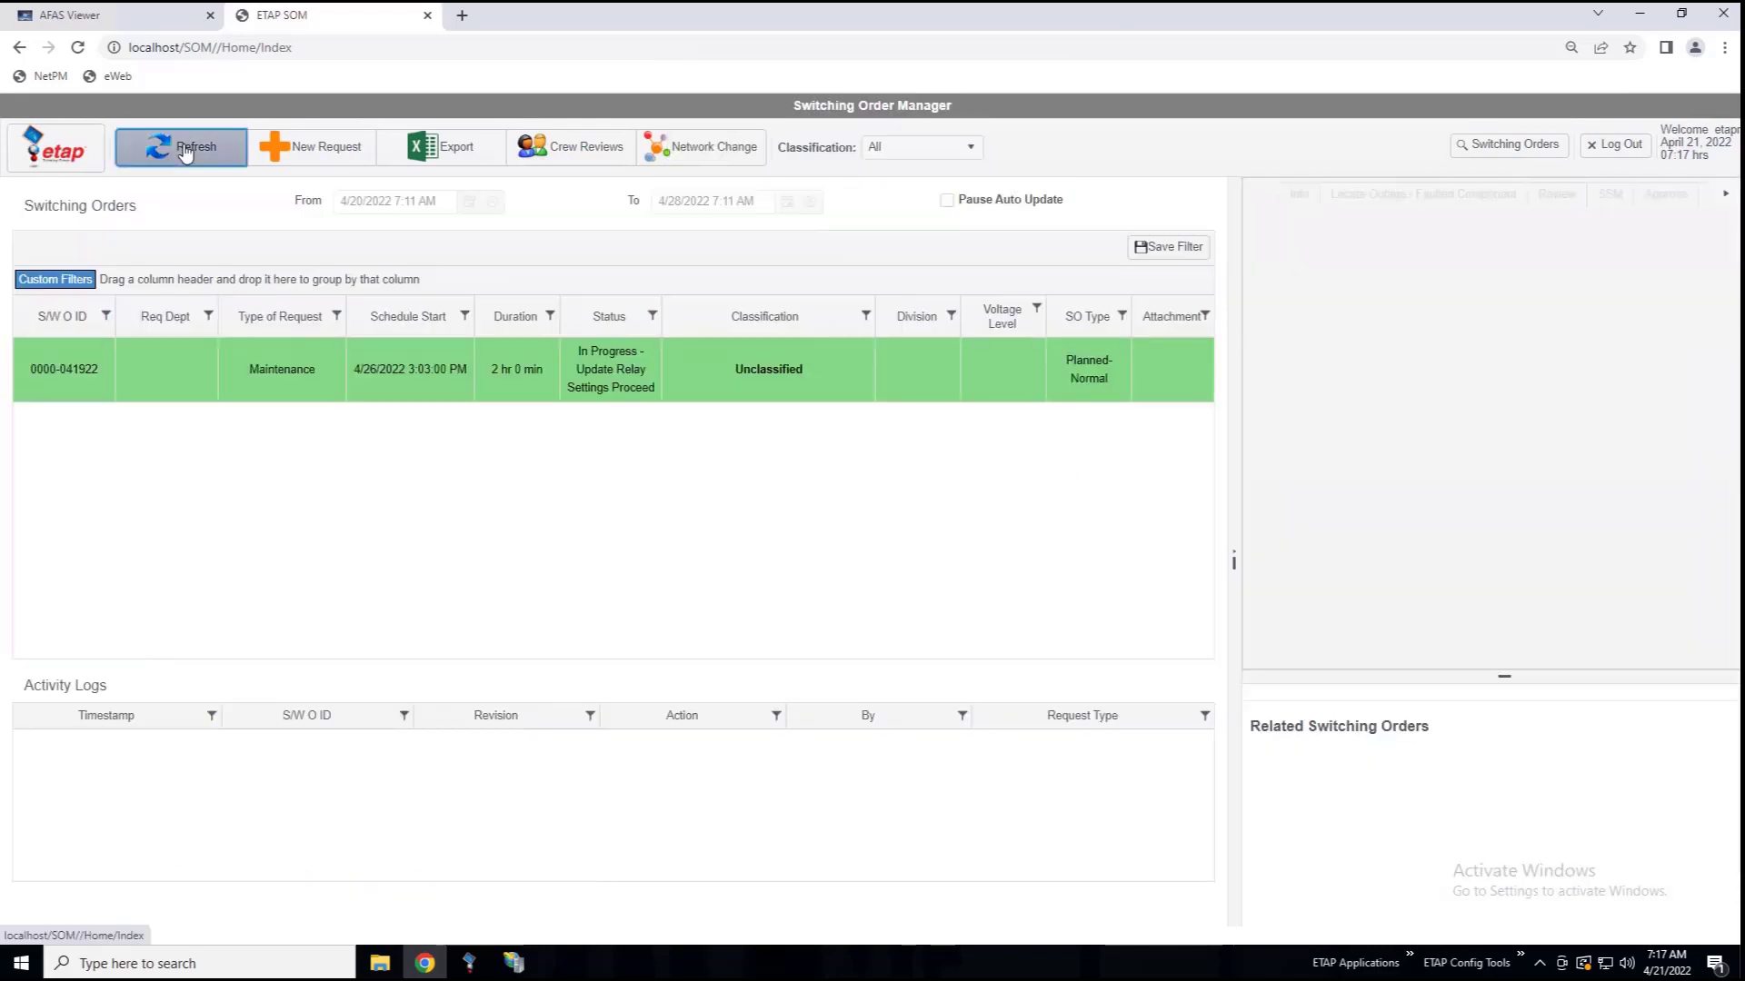
Select the newly created switching order, enlarge its details pane and review its information.
left_click(319, 368)
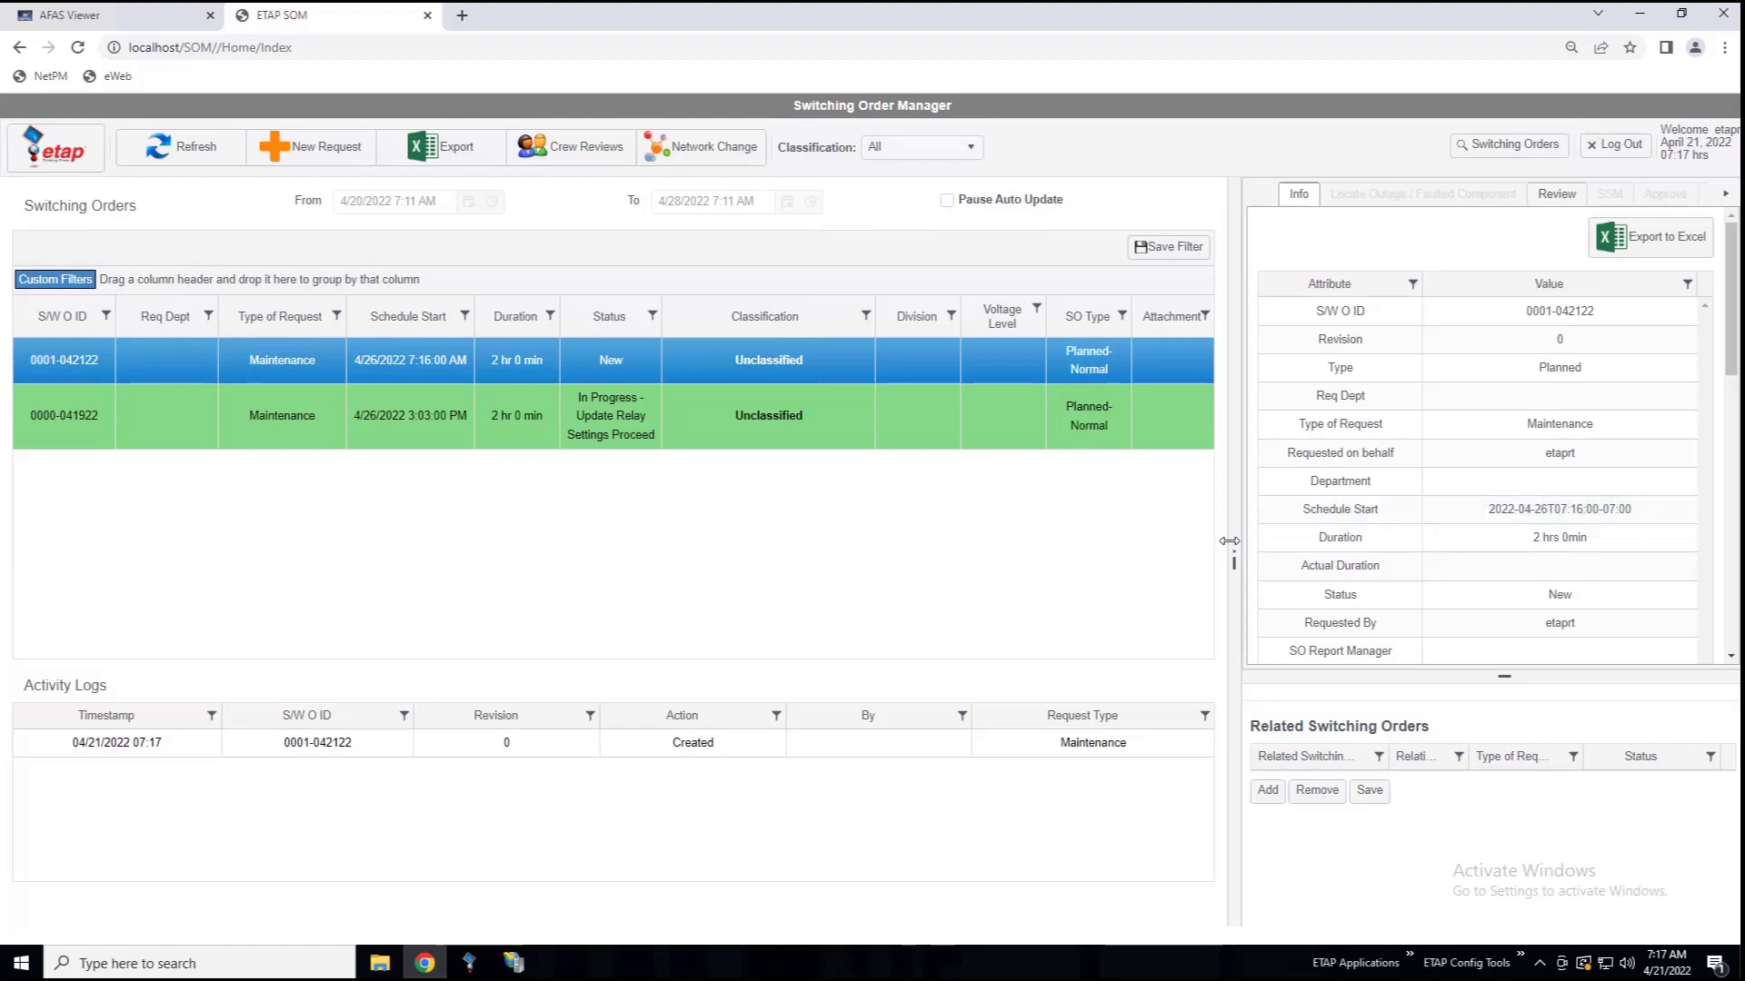
left_click_drag(1236, 544, 23, 350)
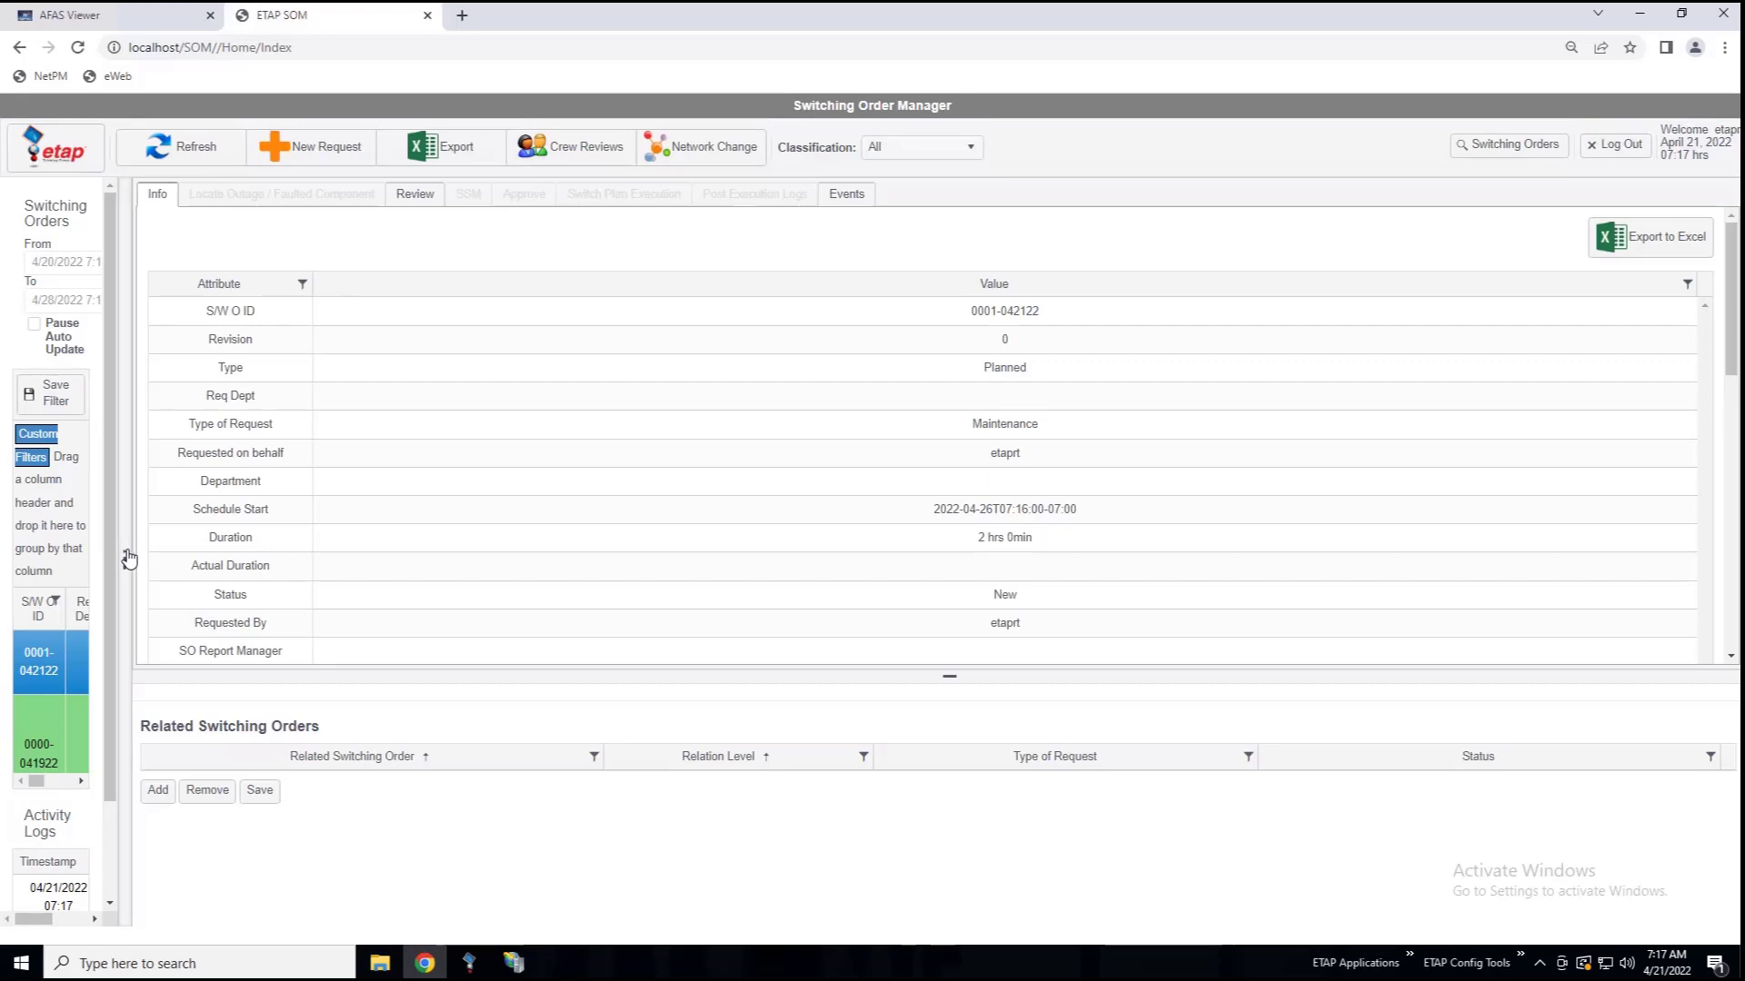
left_click_drag(129, 558, 153, 556)
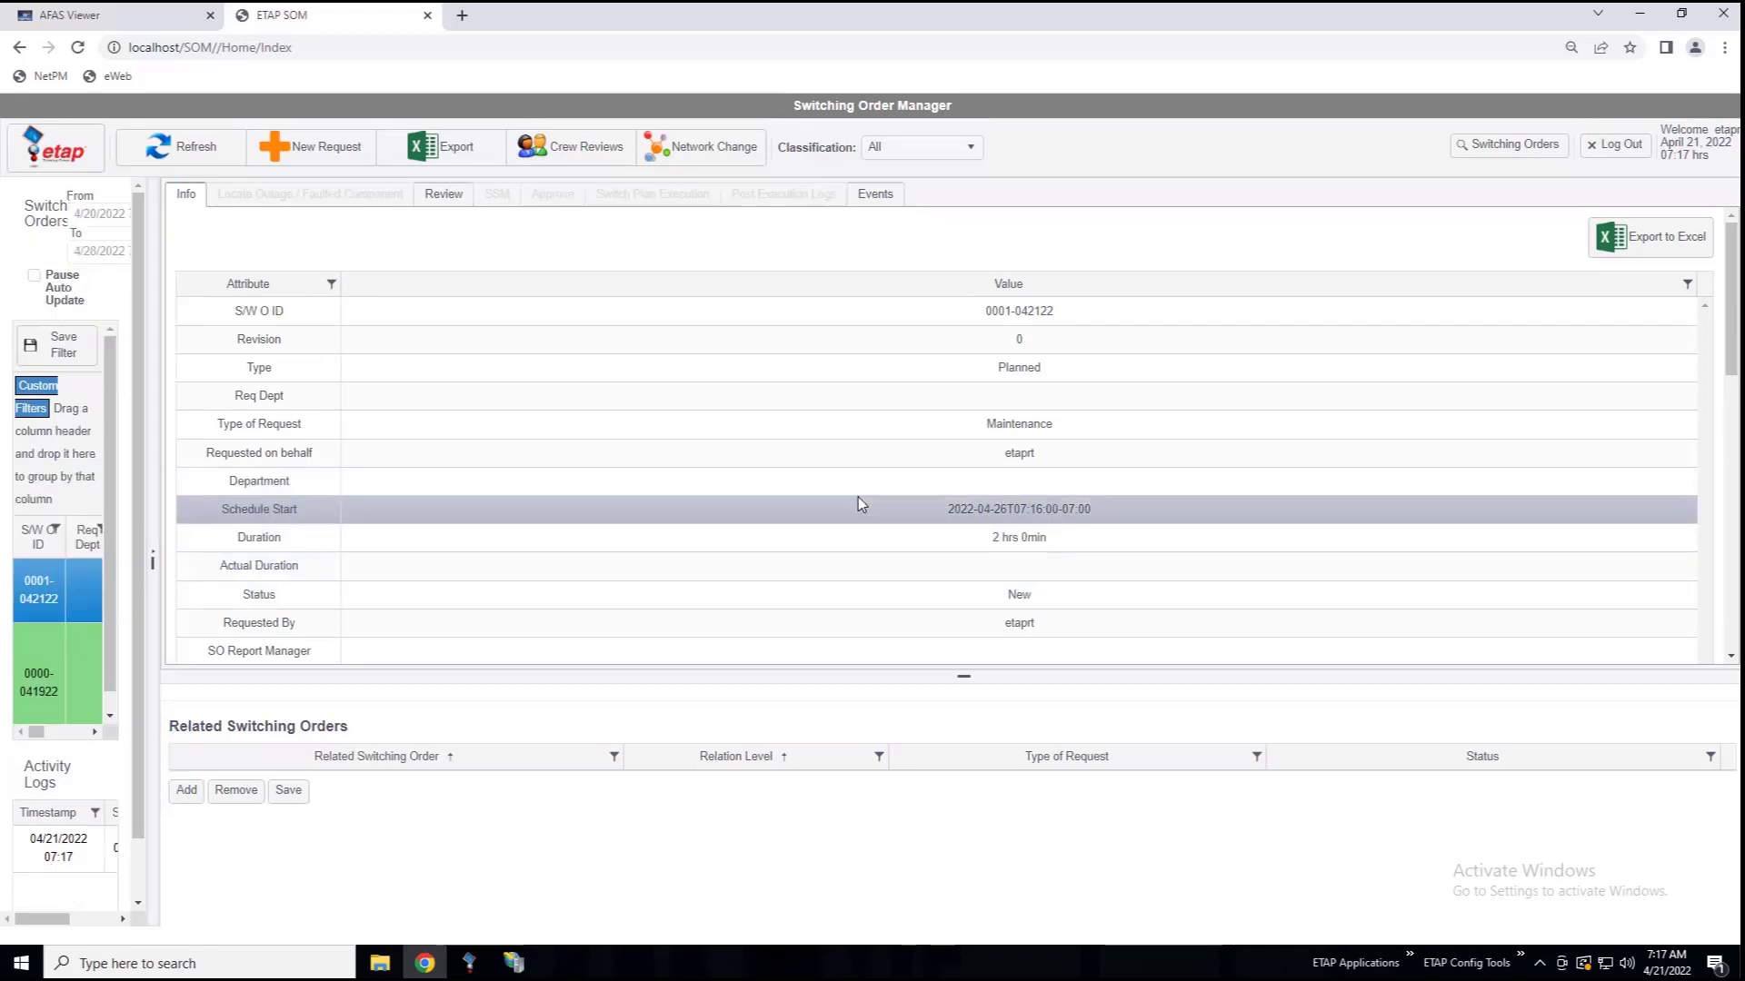
scroll(935, 545, "down", 5)
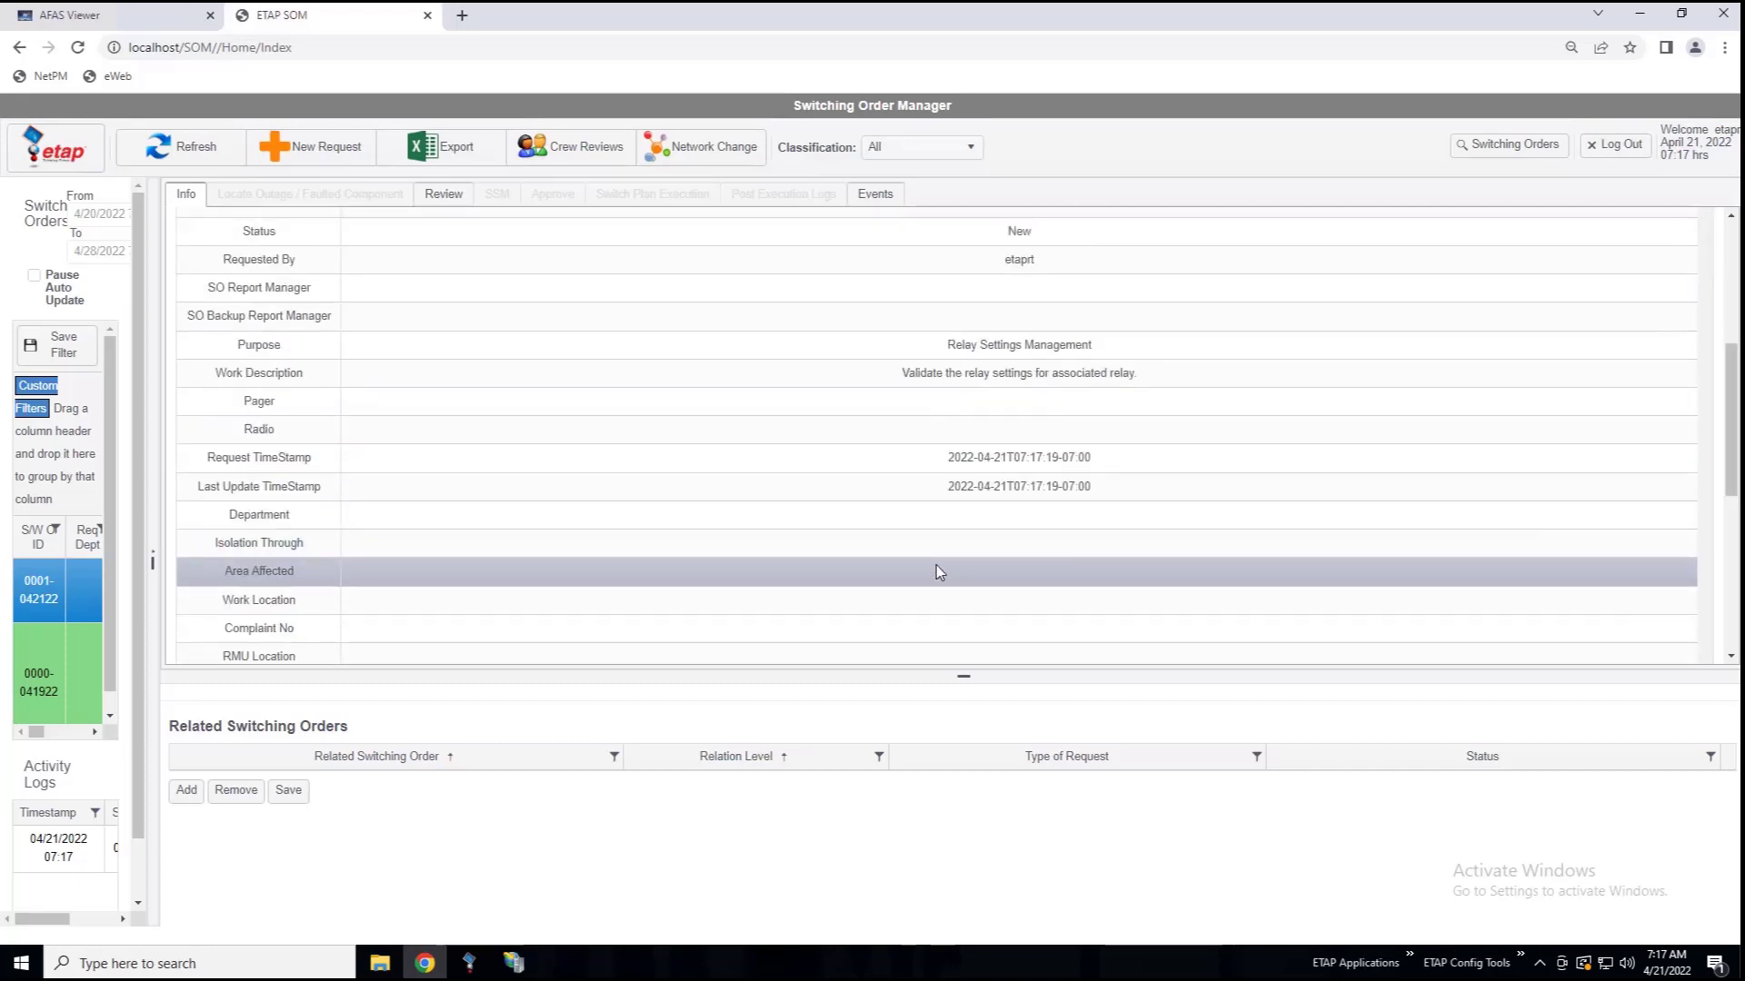
Send the selected switching order for approval without a switching sequence.
left_click(440, 197)
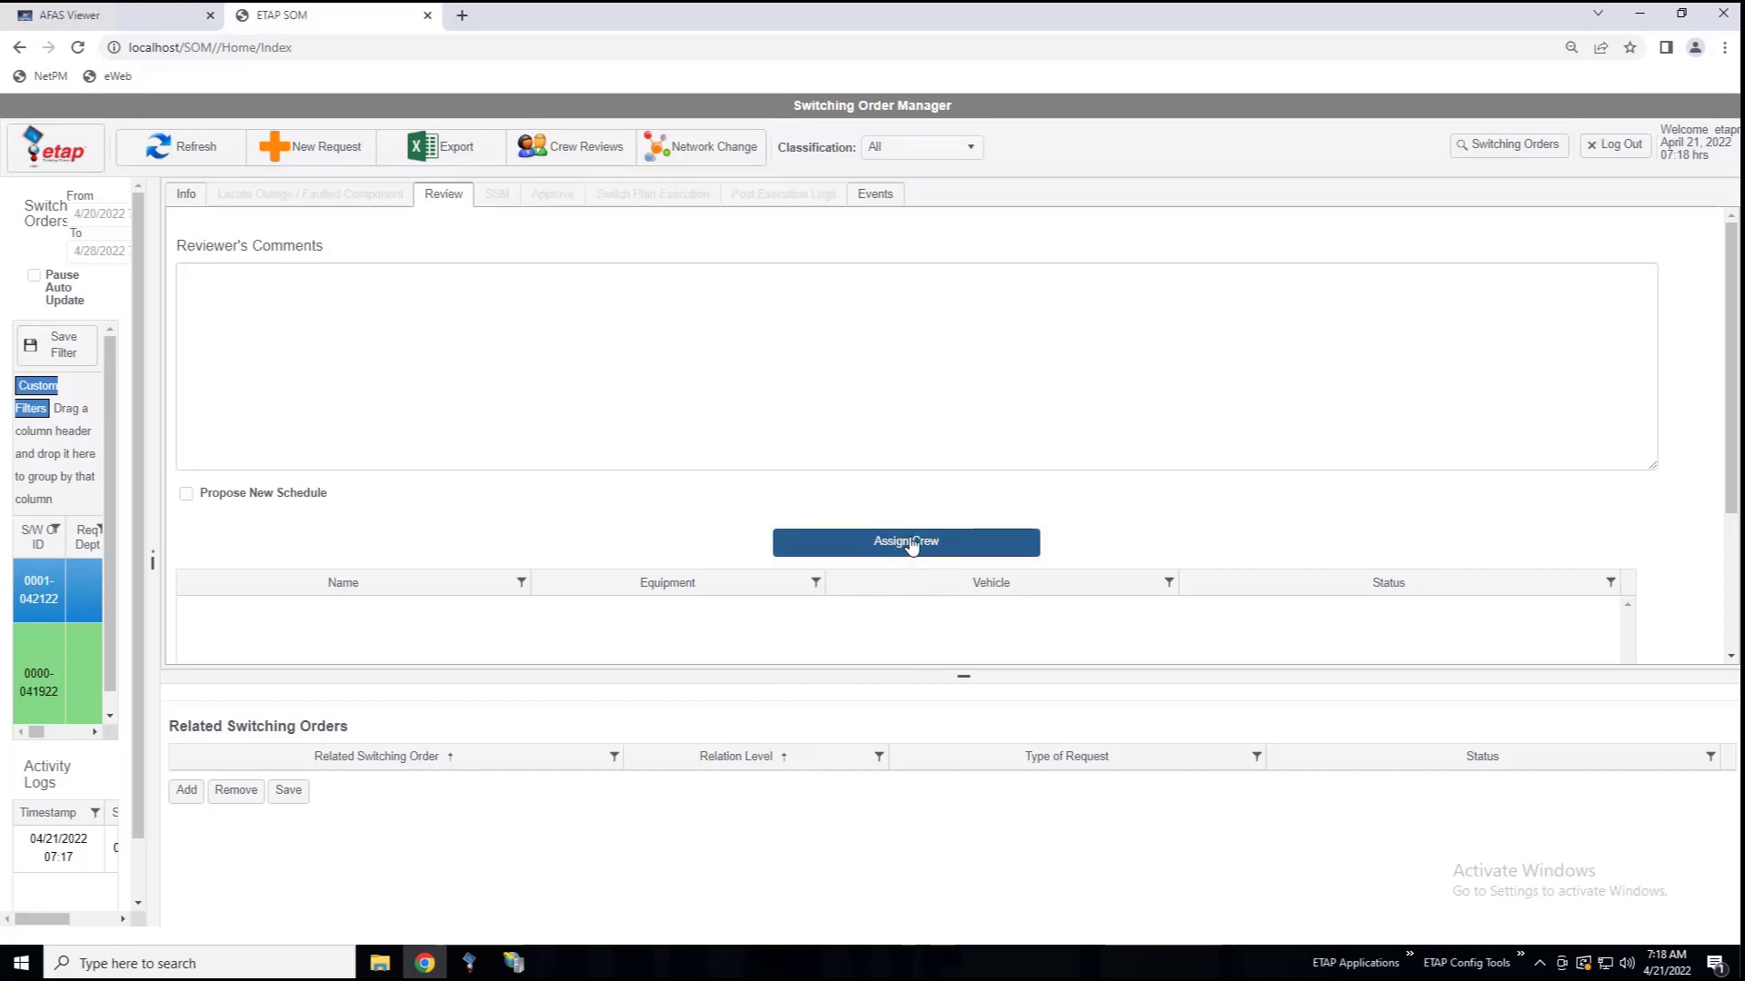
scroll(668, 519, "down", 1)
scroll(669, 519, "down", 2)
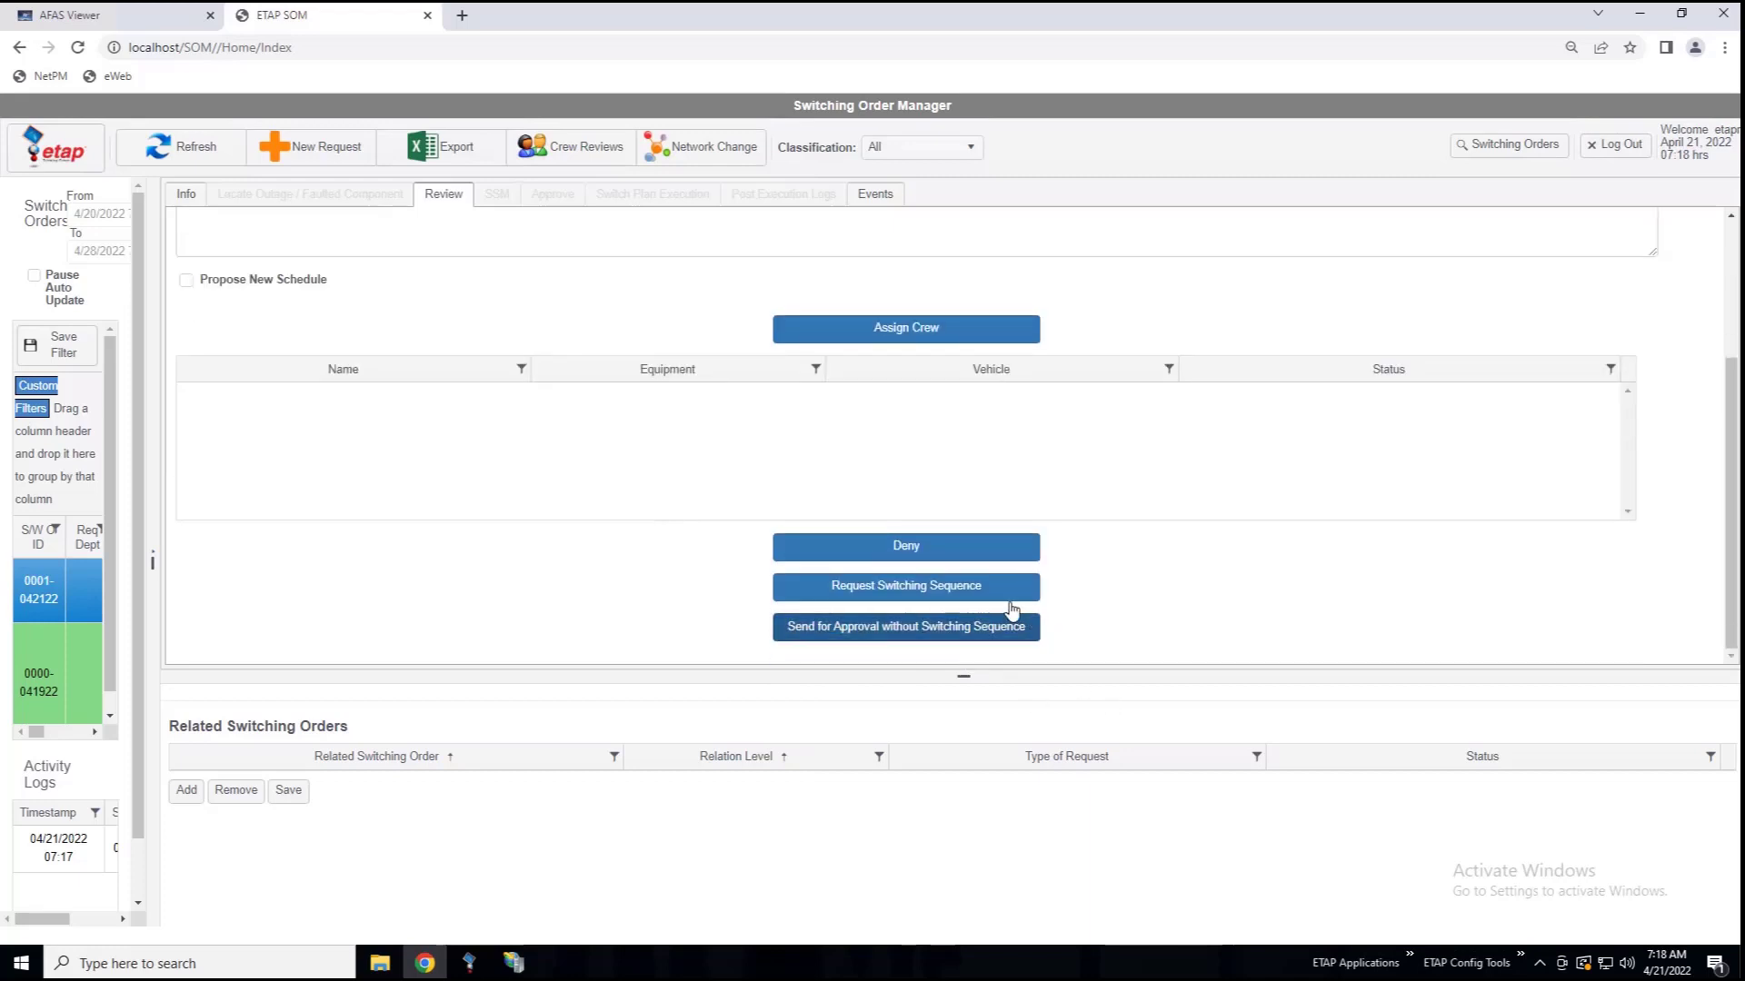
left_click(947, 638)
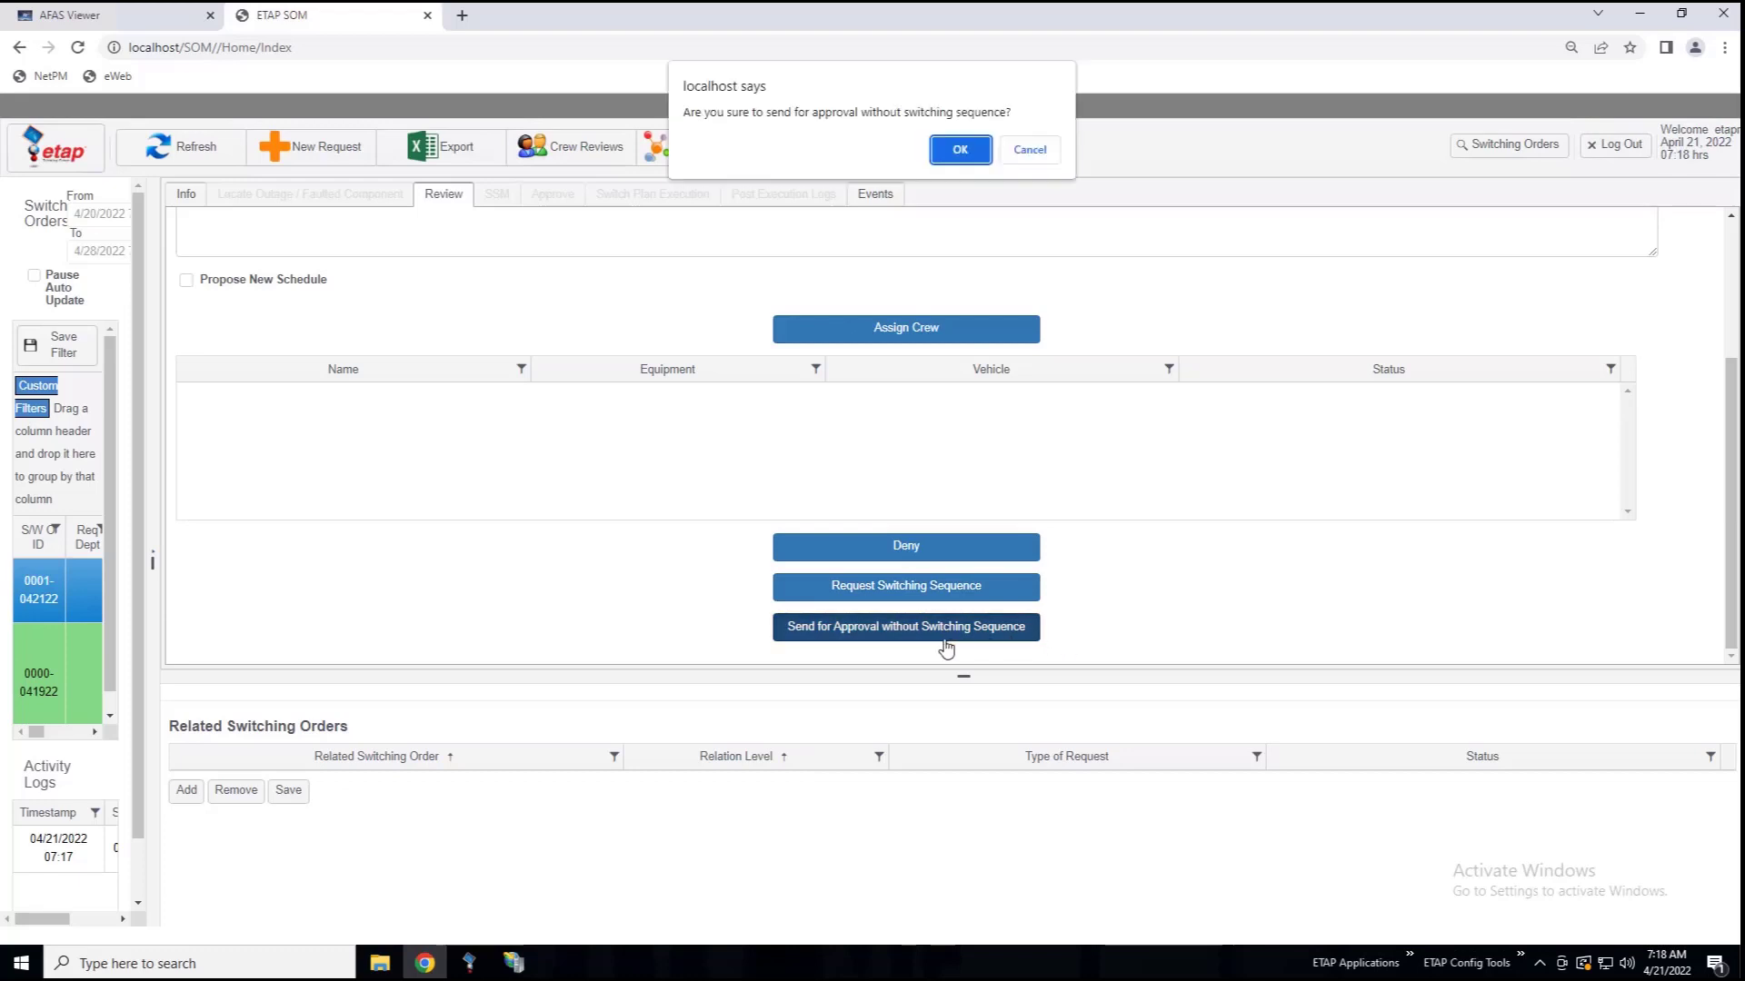
left_click(958, 151)
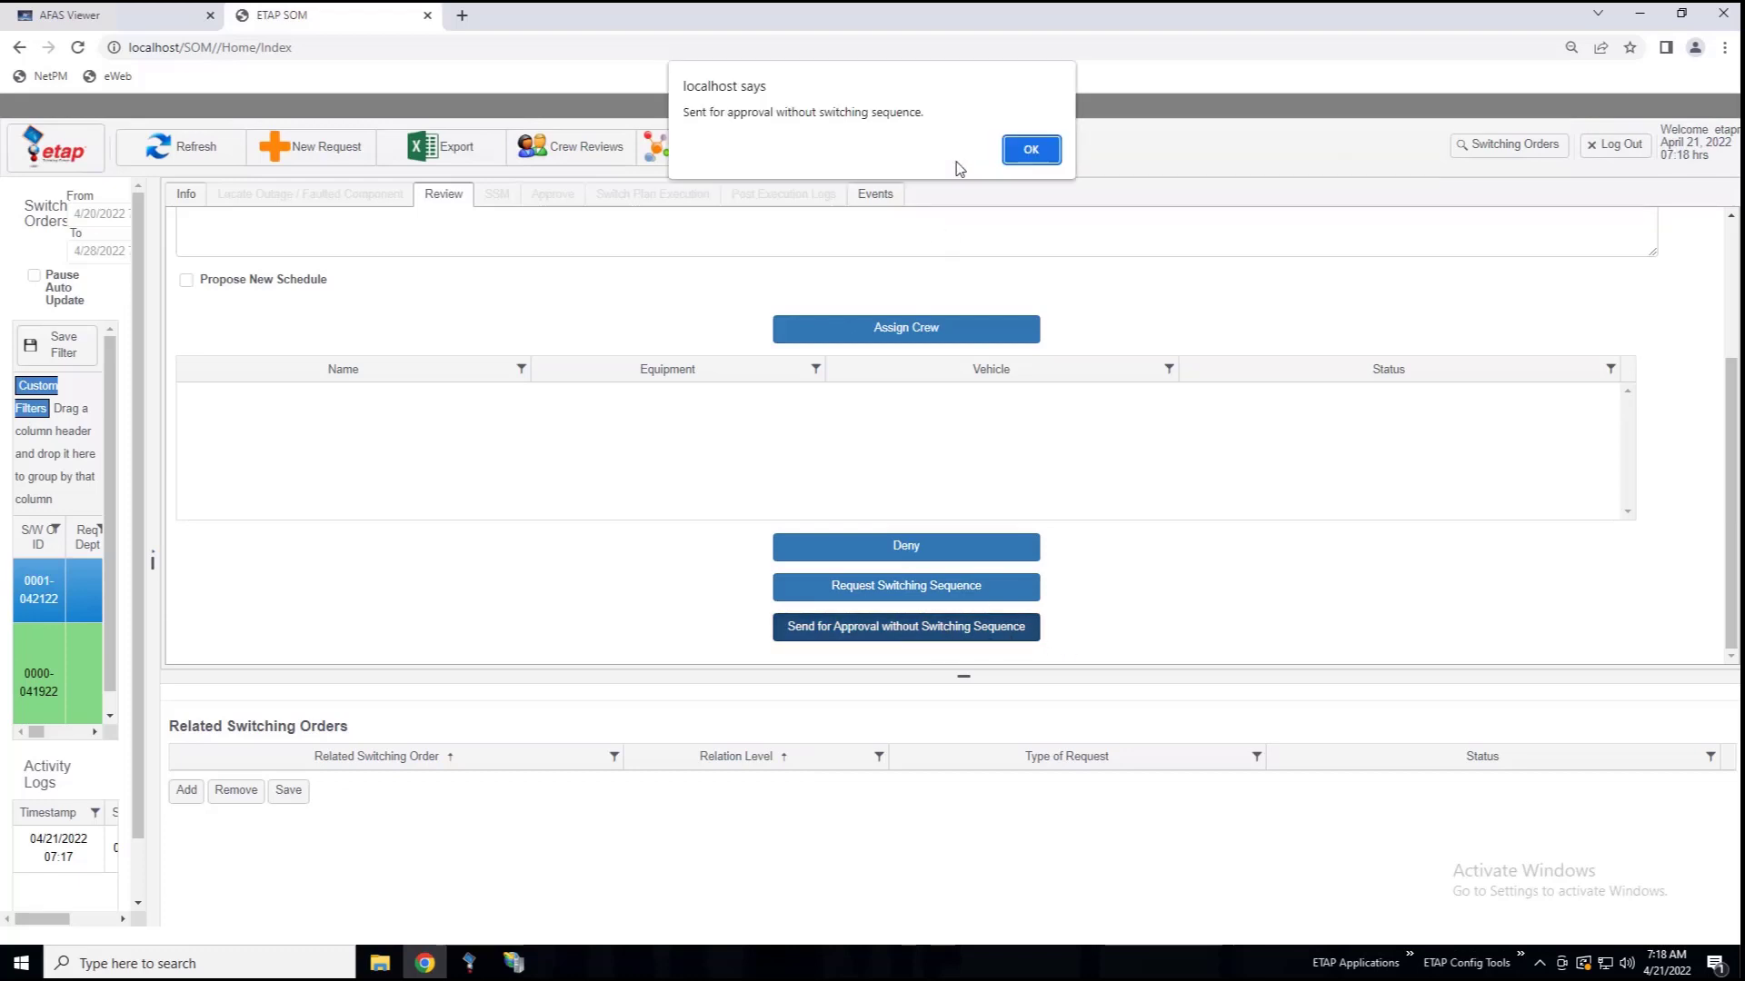
left_click(1023, 151)
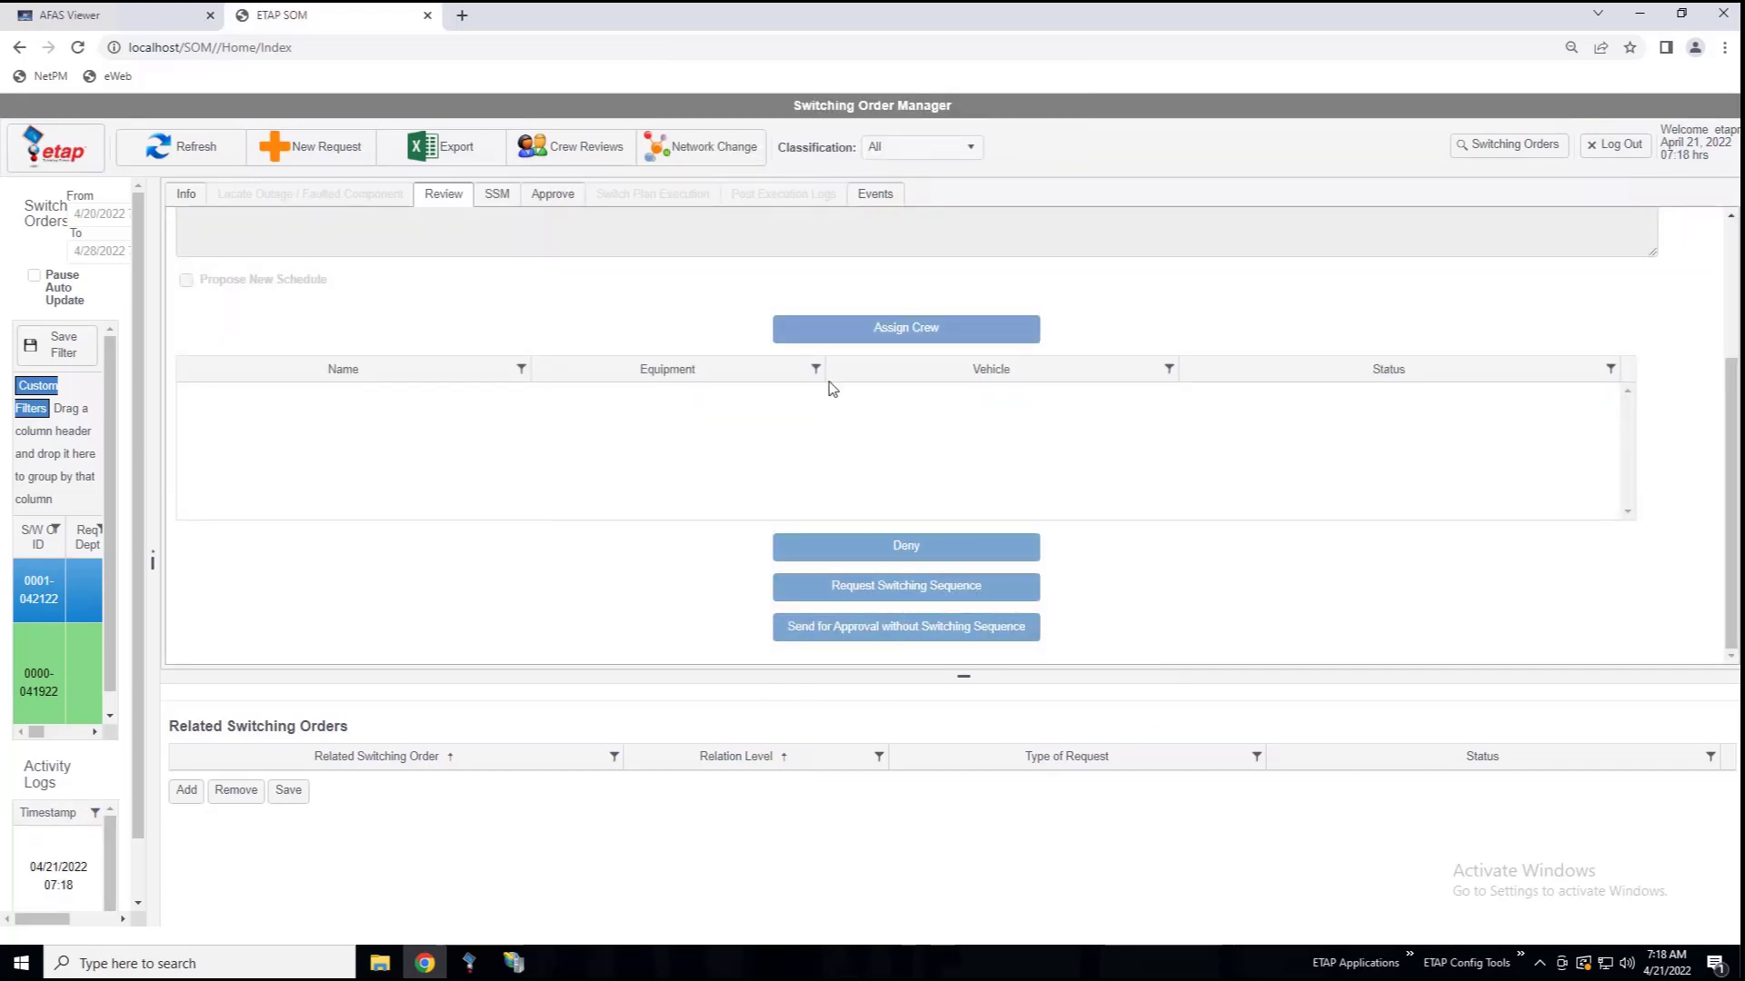
Approve the switching order for execution.
left_click(549, 194)
scroll(780, 566, "down", 2)
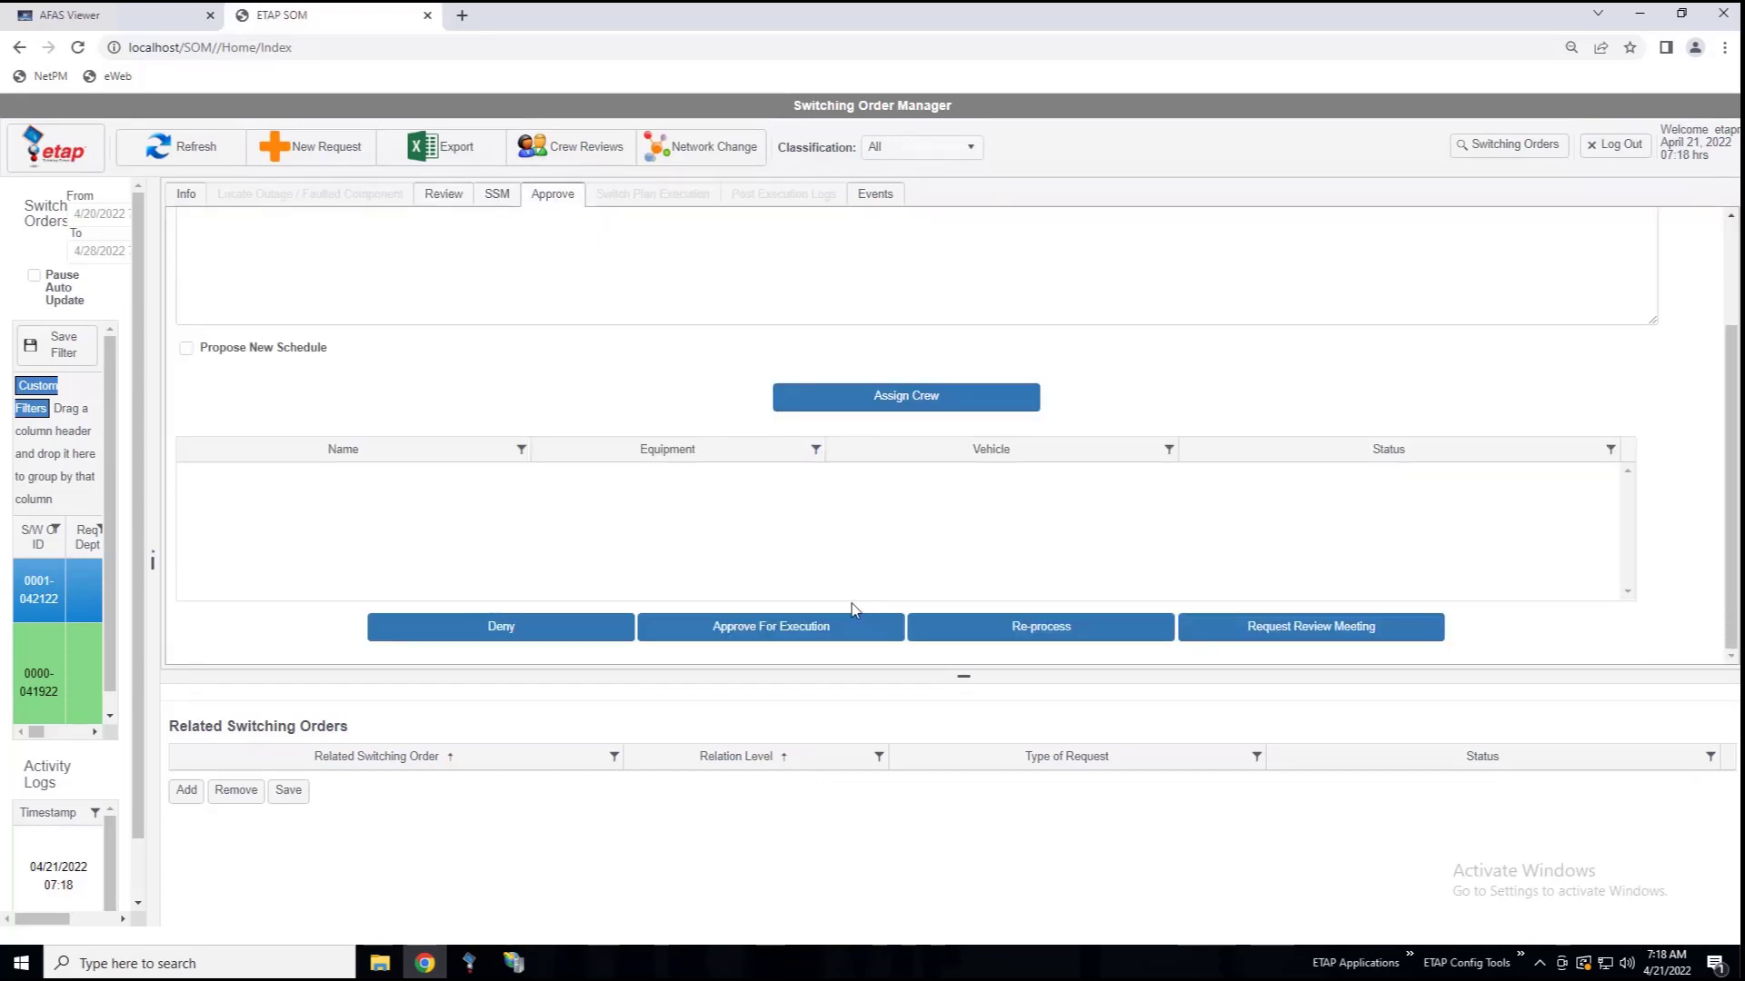
left_click(836, 627)
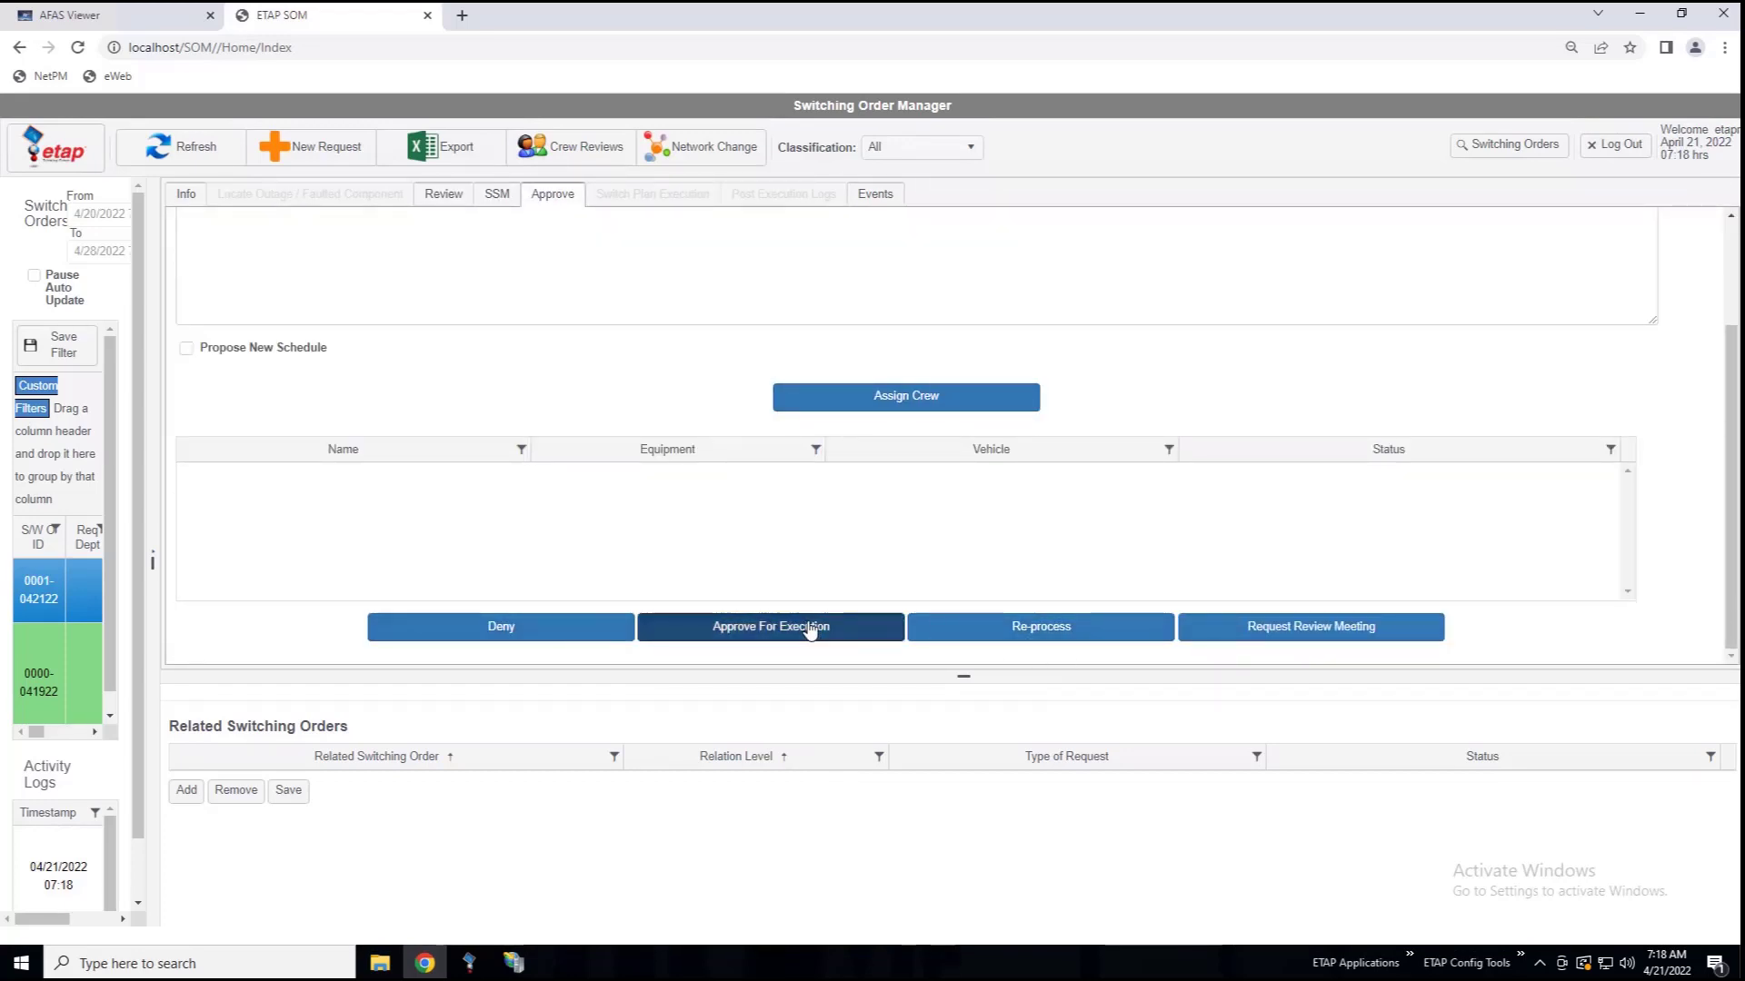
left_click(970, 155)
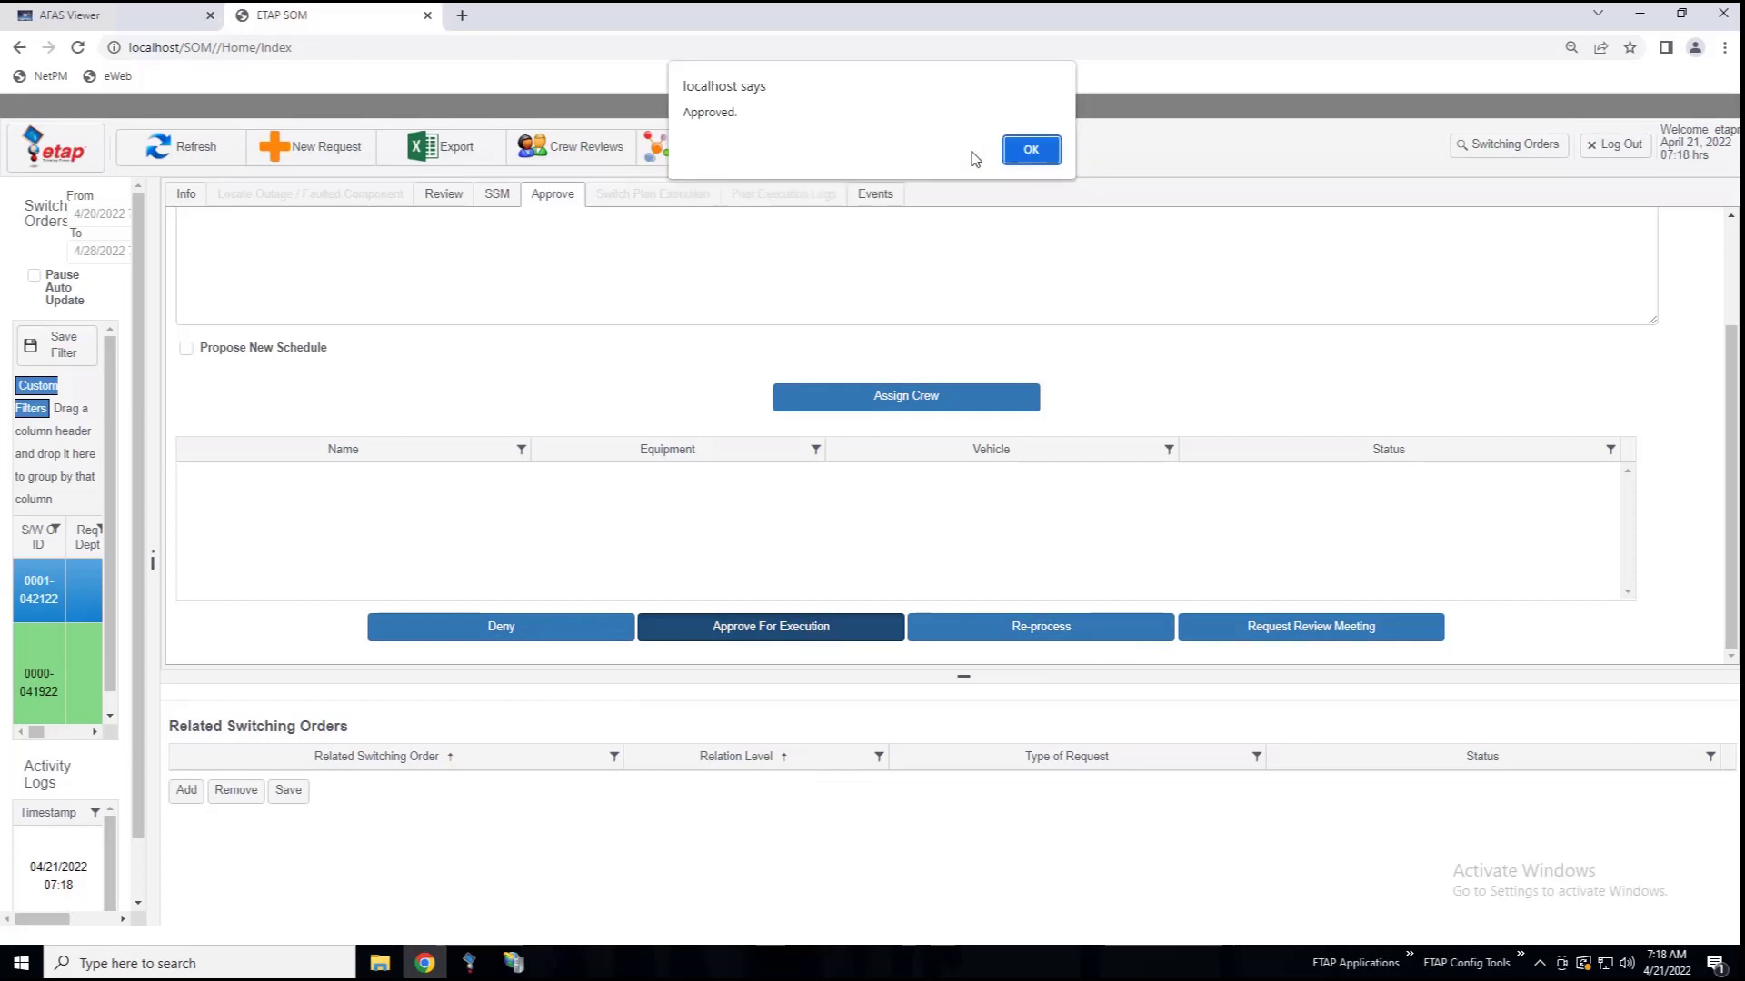
left_click(1014, 149)
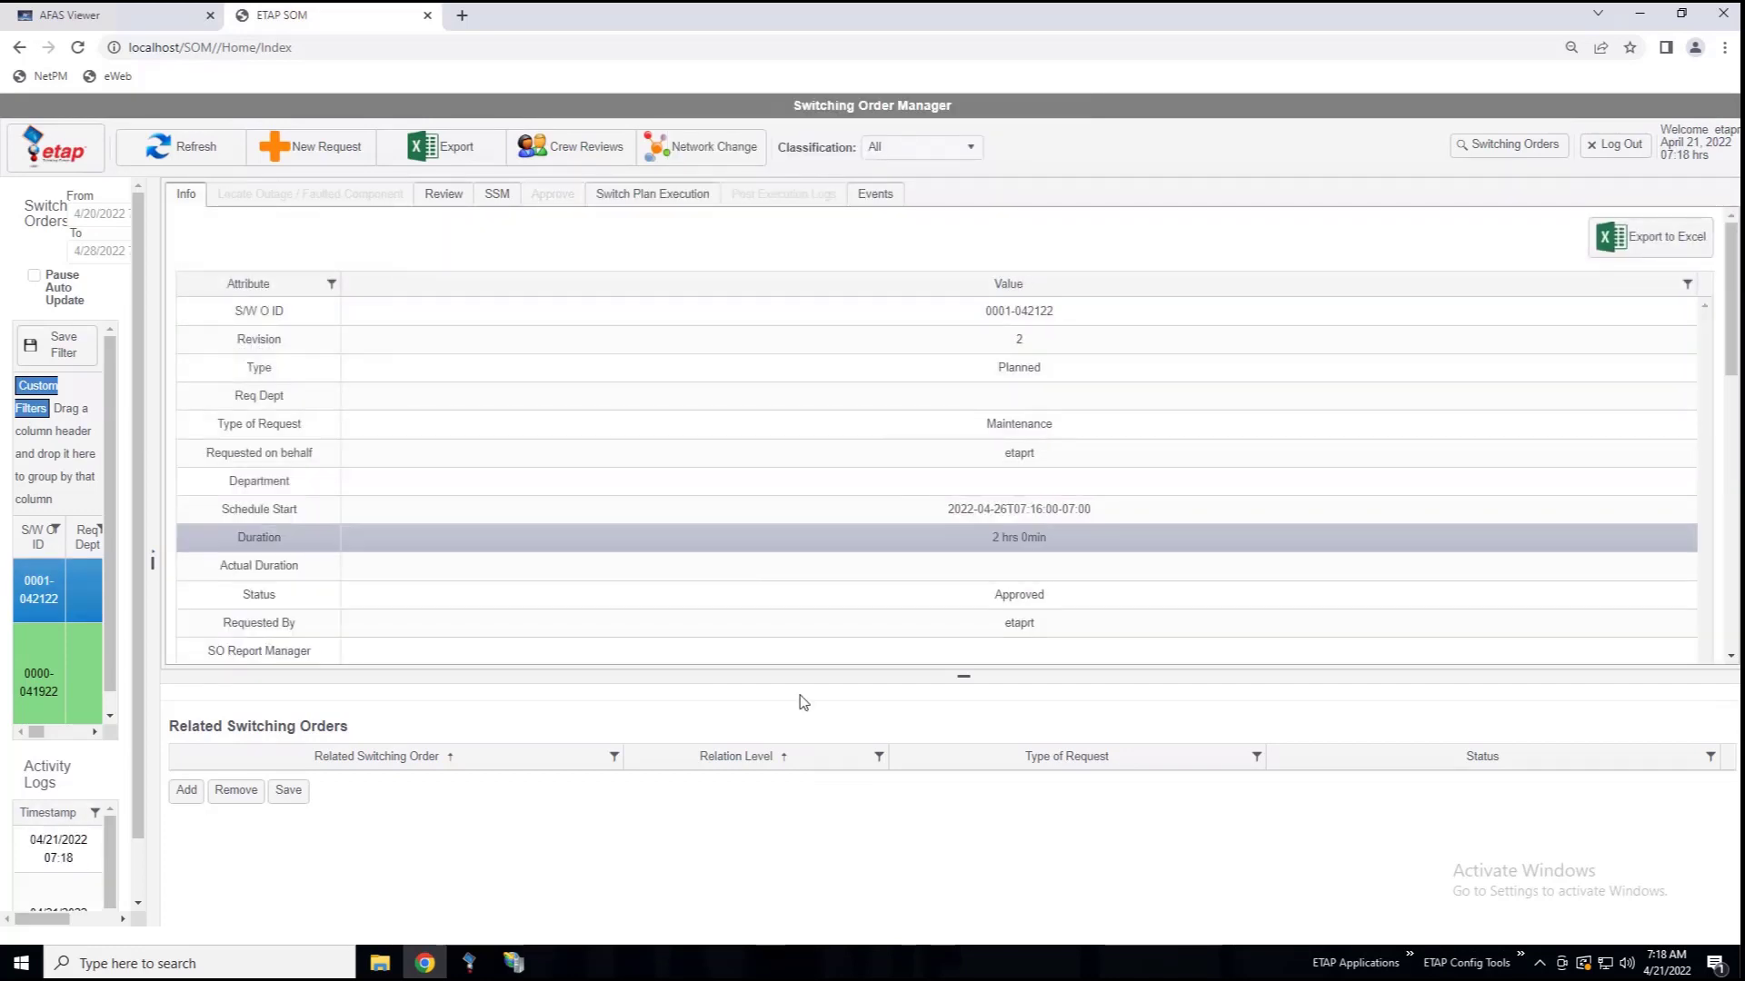
Proceed with the Extract Relay Settings action in the order's switch plan execution.
left_click(676, 201)
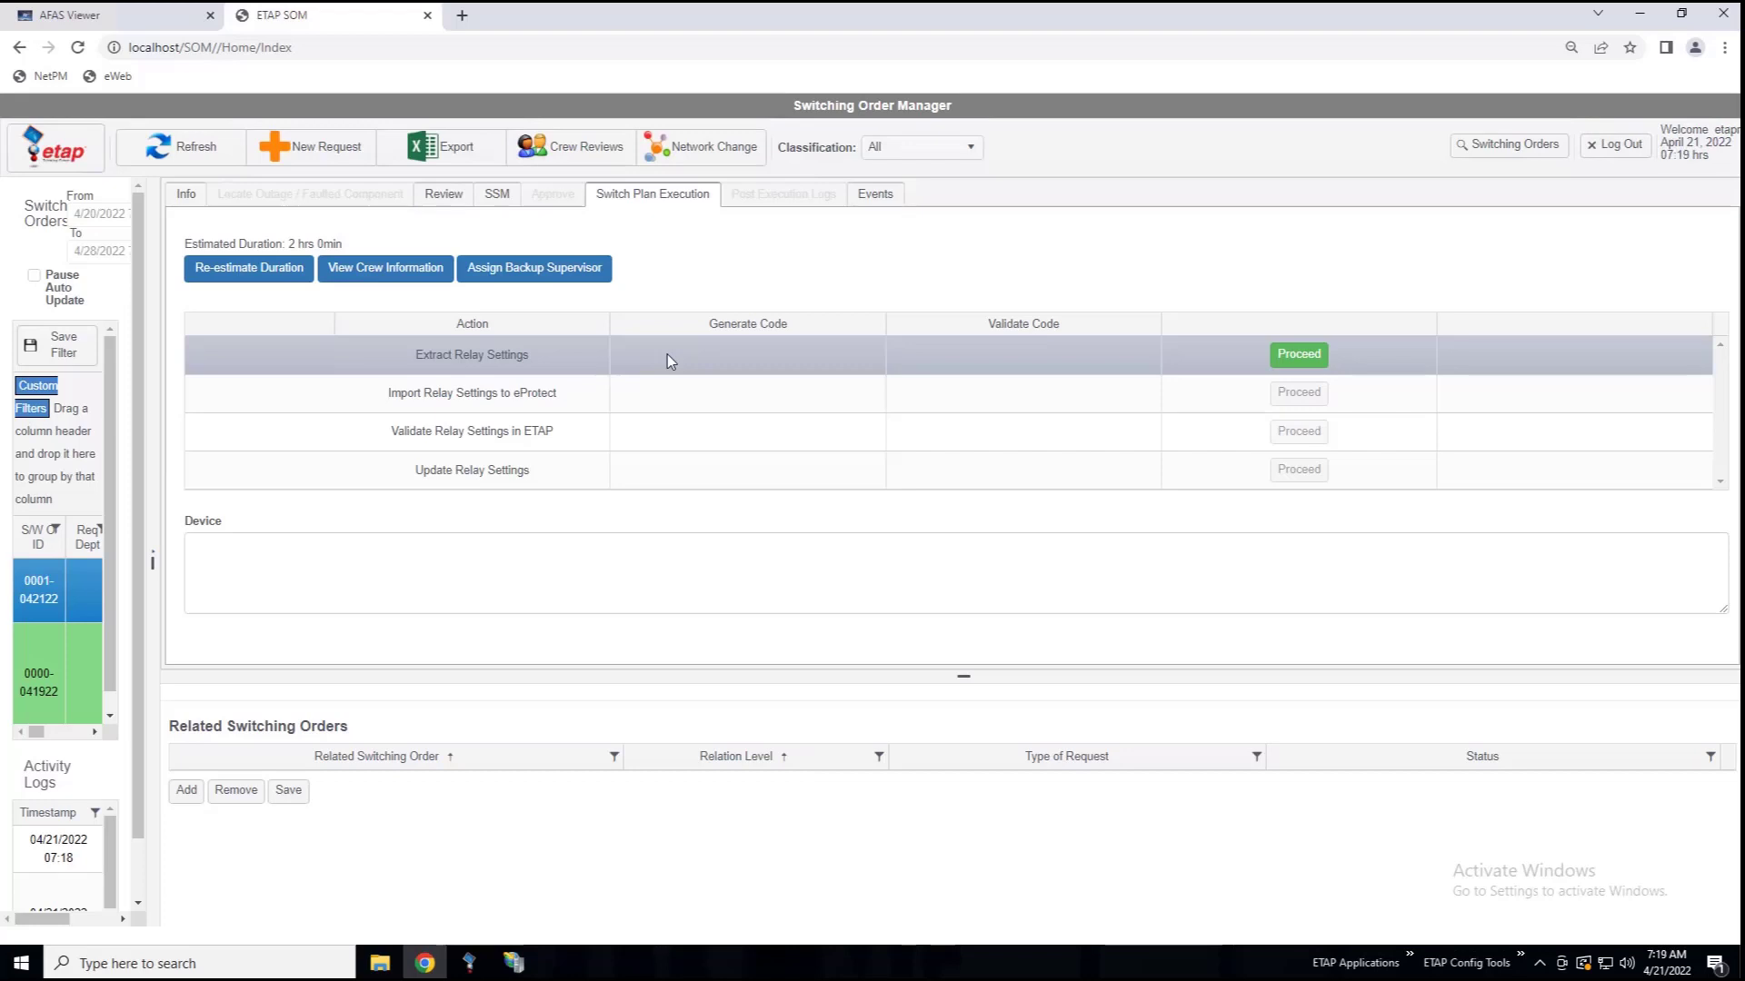
left_click(1307, 362)
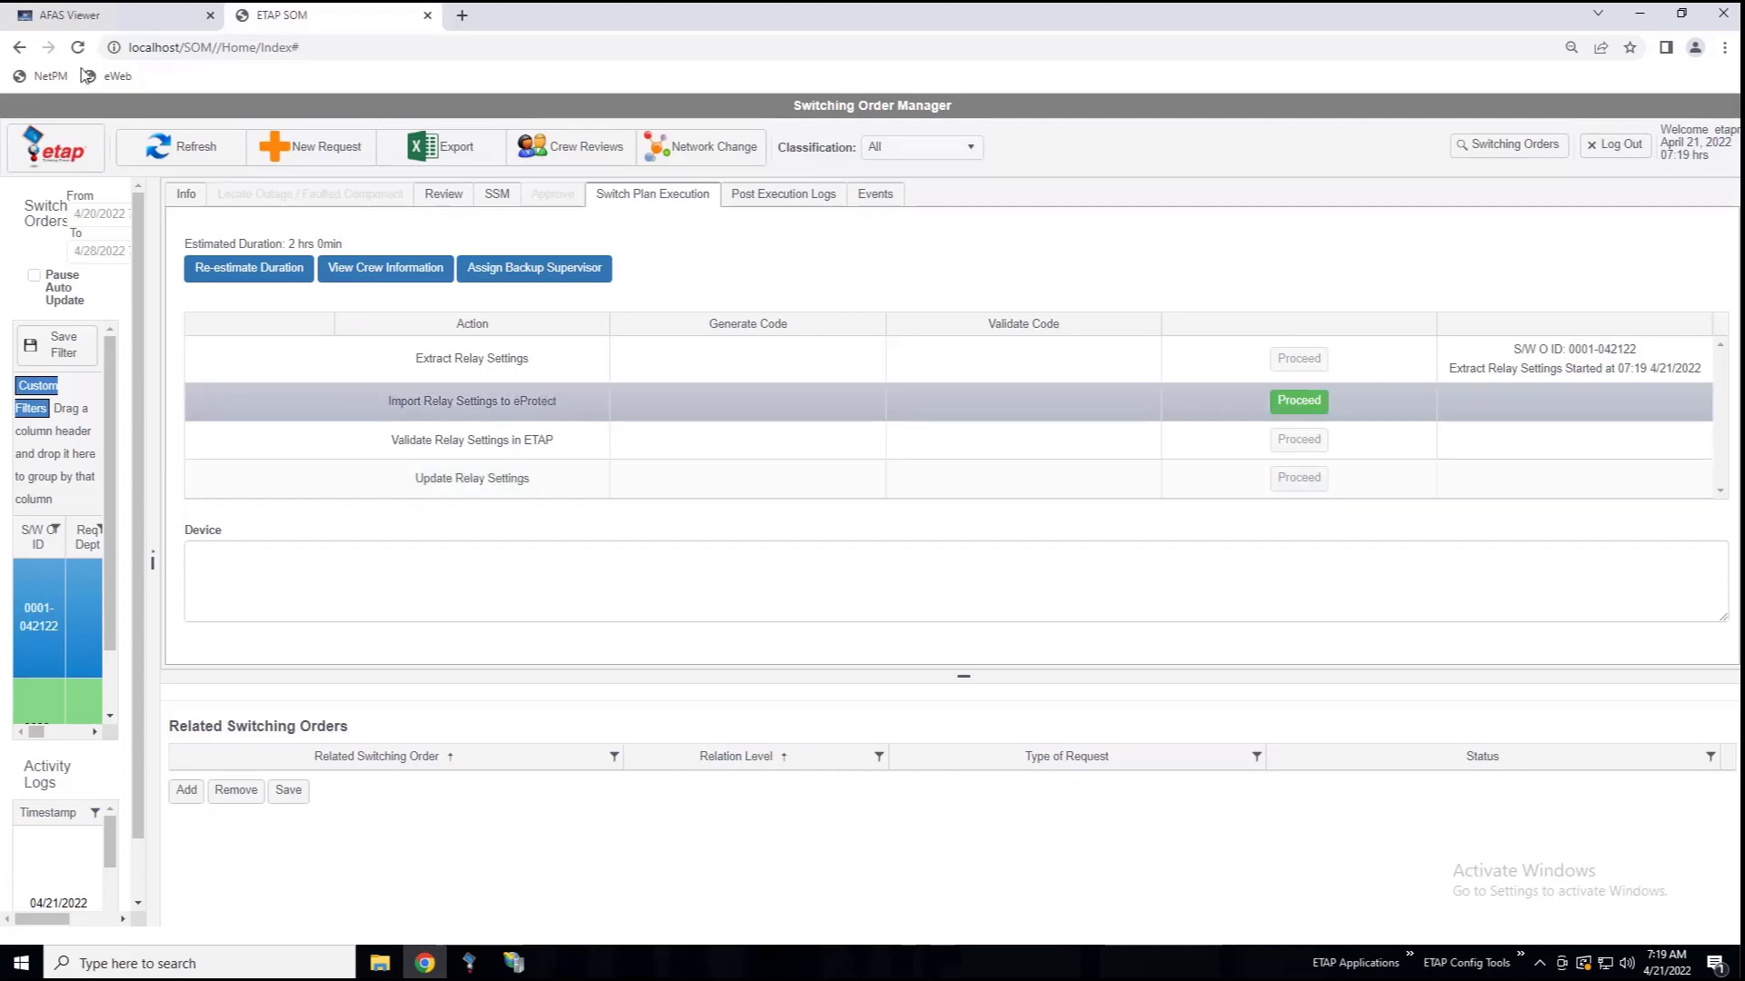
Switch to eWeb and select relay R_MAINLD_1 under the Angel substation in the Relay Explorer.
left_click(74, 15)
left_click(263, 179)
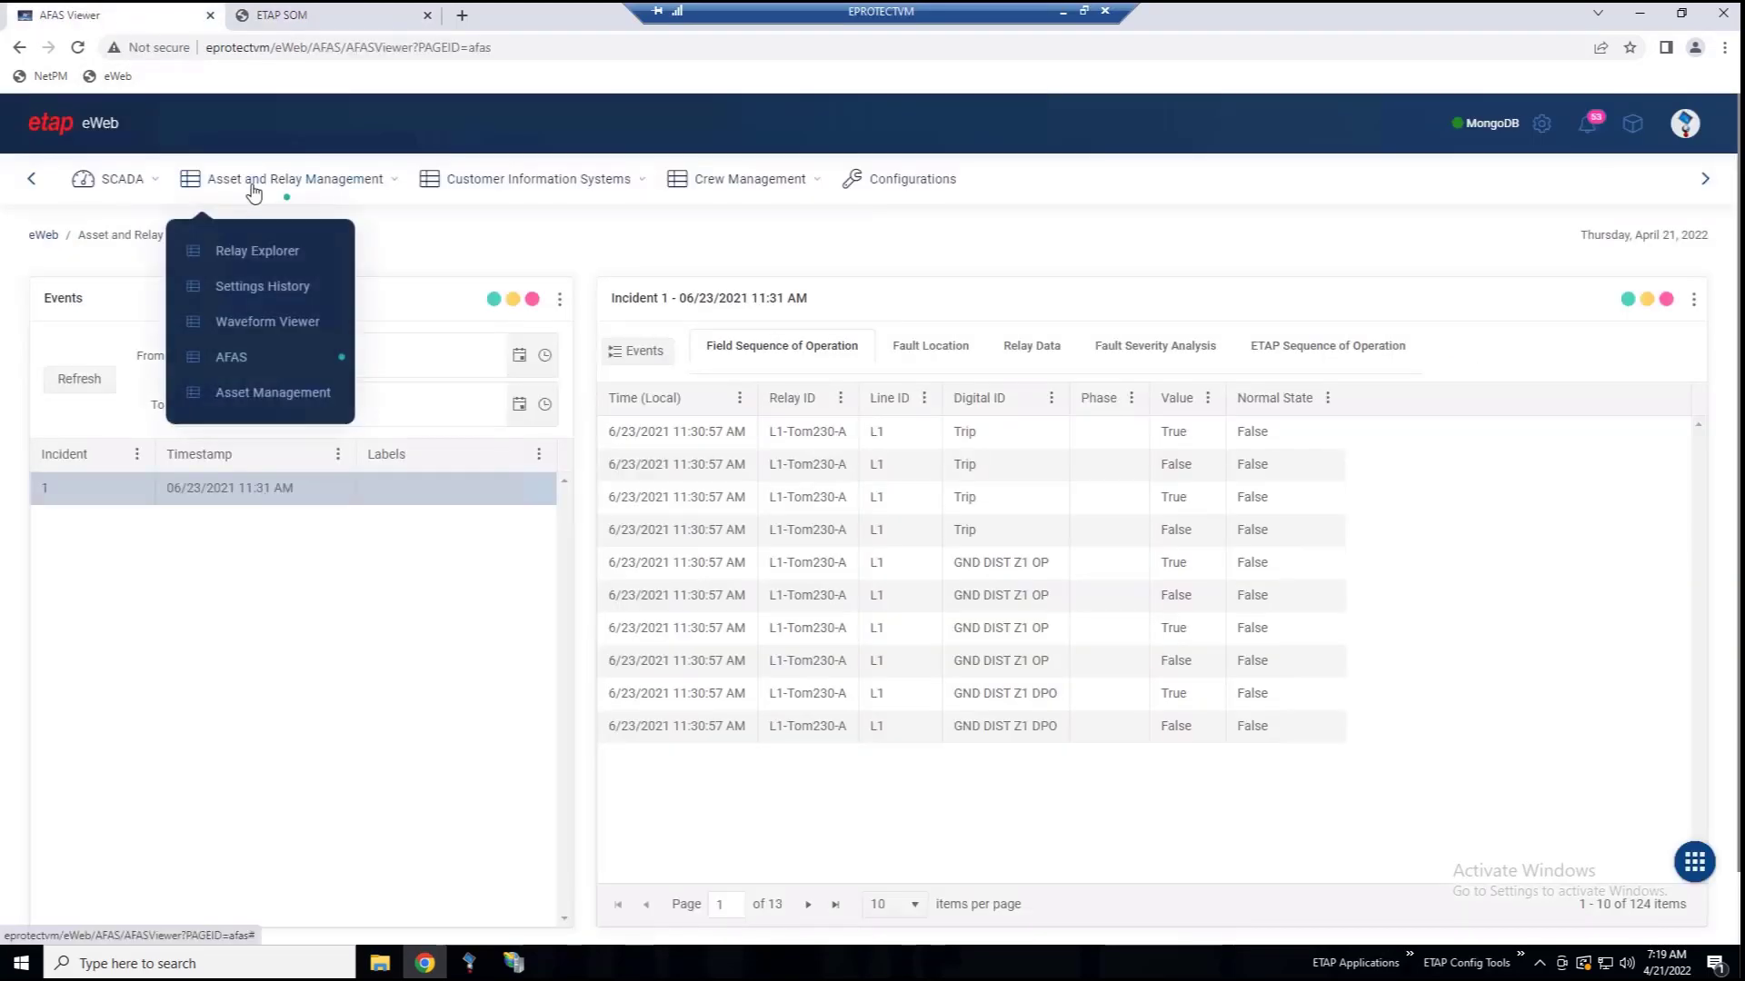
left_click(266, 256)
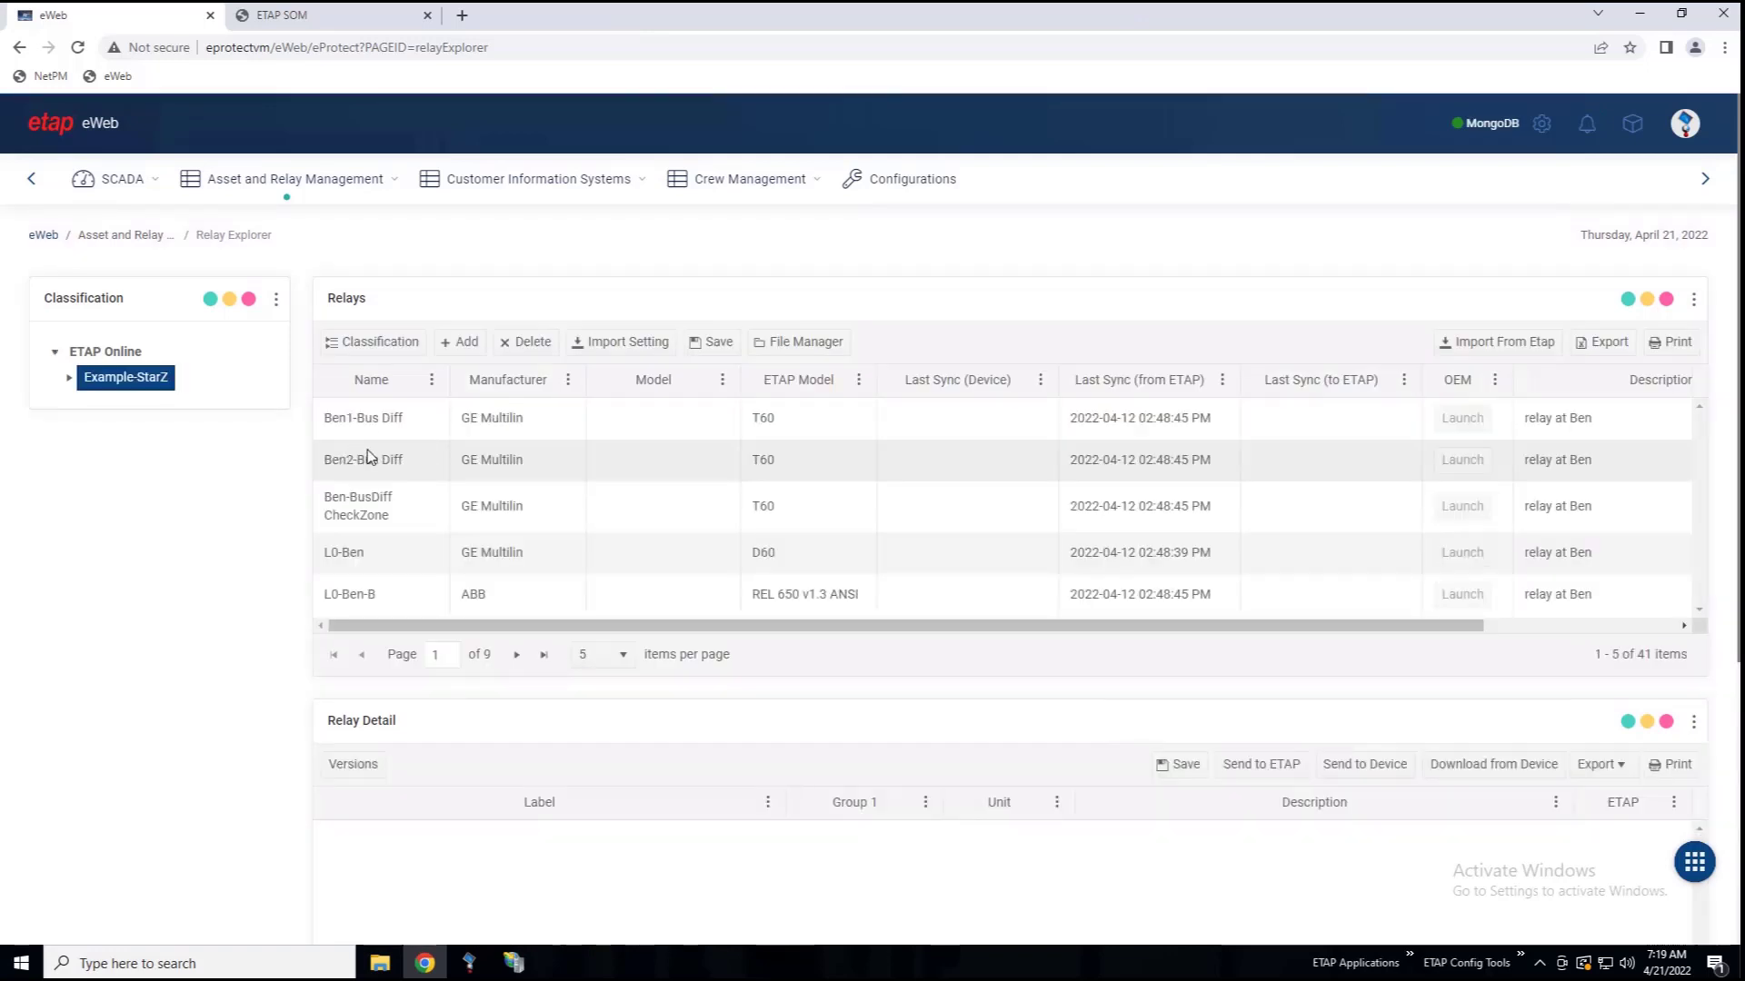
left_click(69, 377)
left_click(84, 428)
left_click(129, 454)
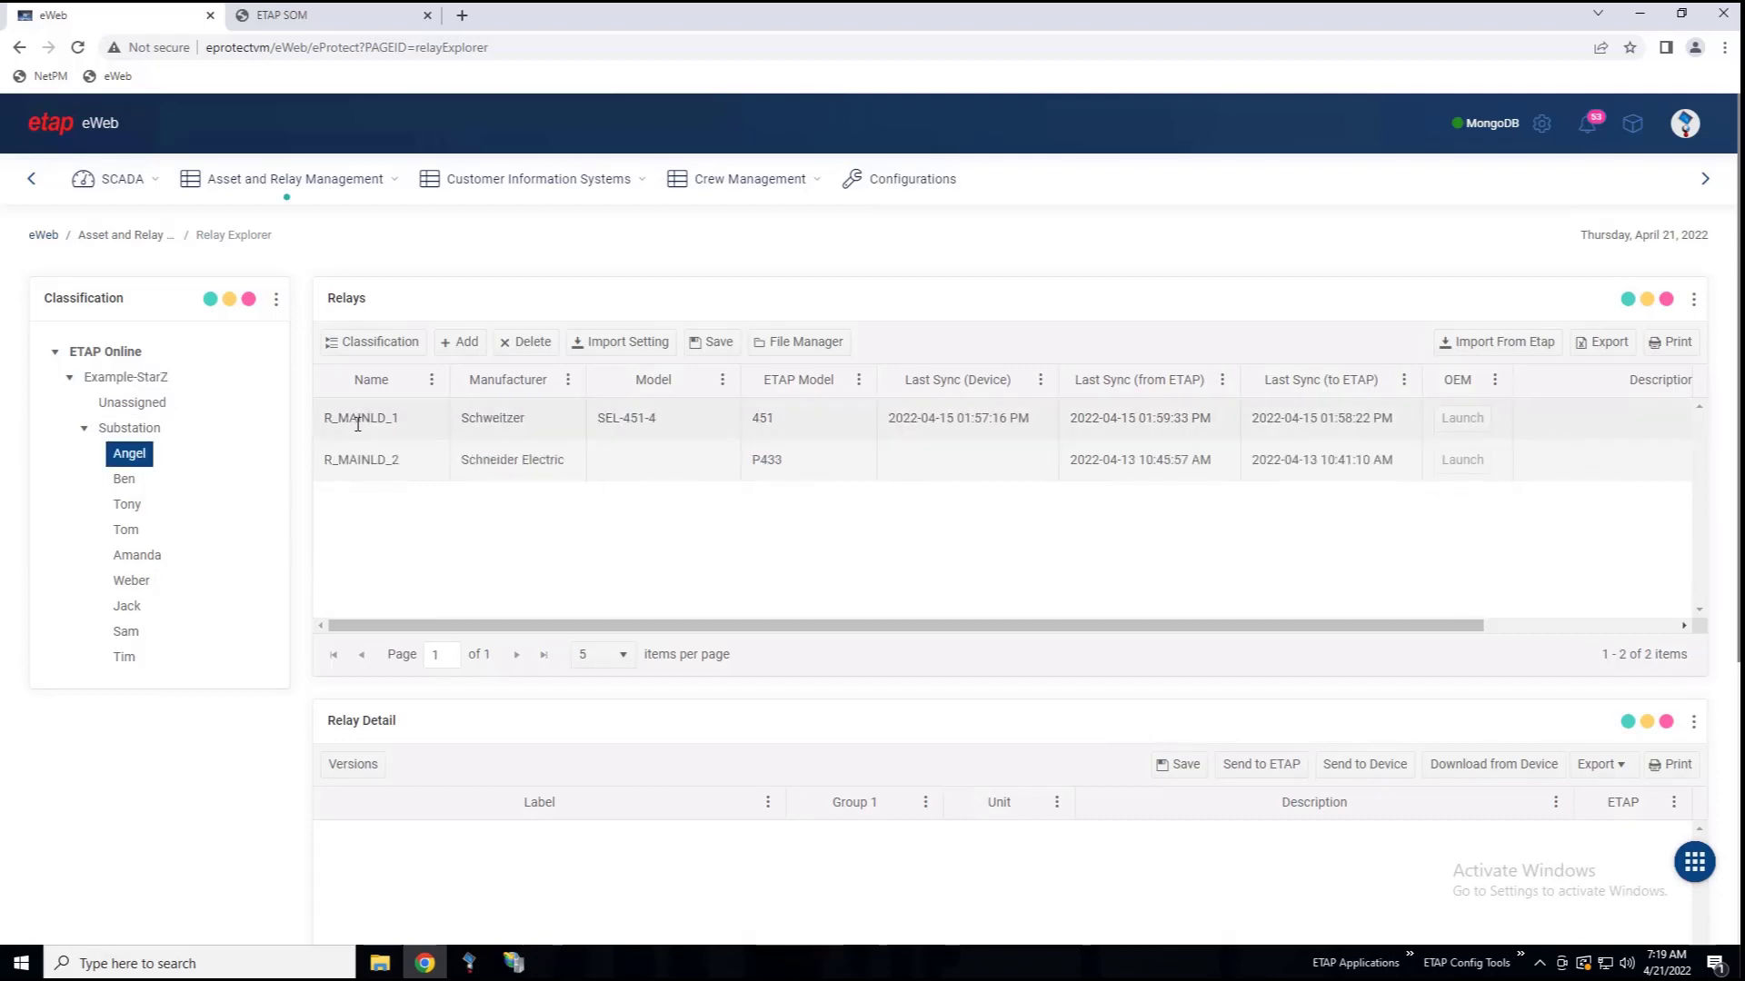
left_click(362, 423)
Import SET_ALL.TXT from the SEL451 folder as settings for relay R_MAINLD_1, with the comment "Update for Demo" and manufacturer SEL.
left_click(620, 351)
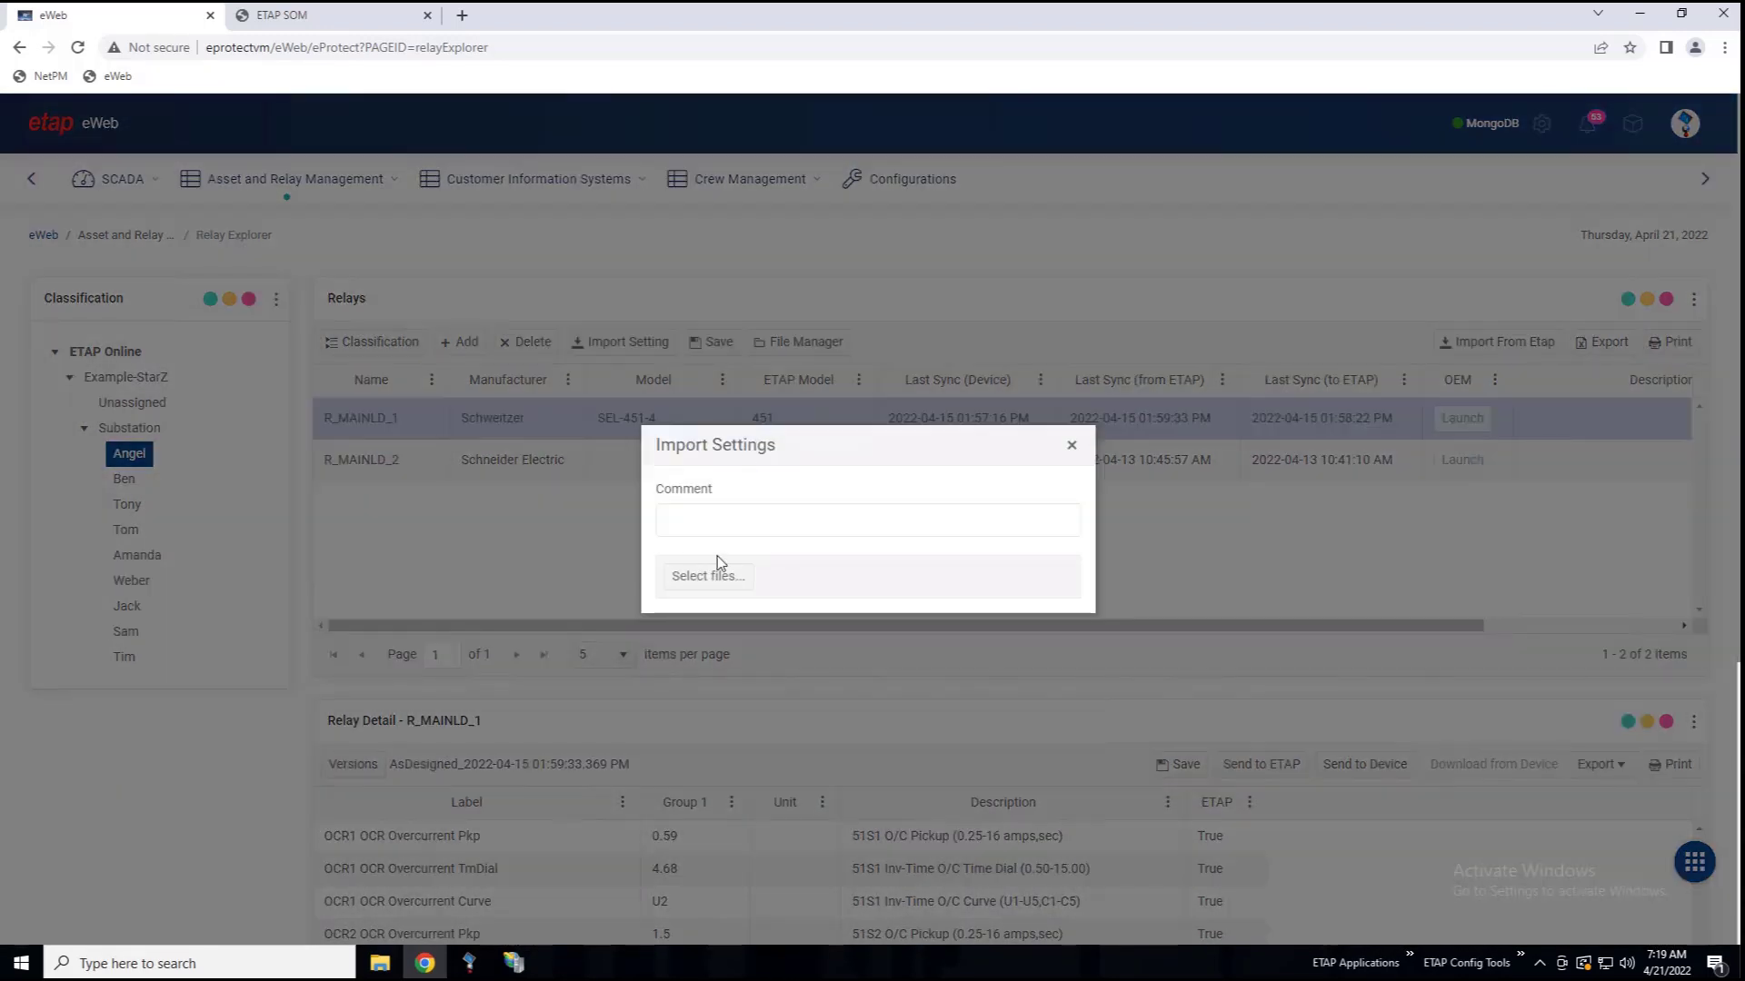
left_click(713, 574)
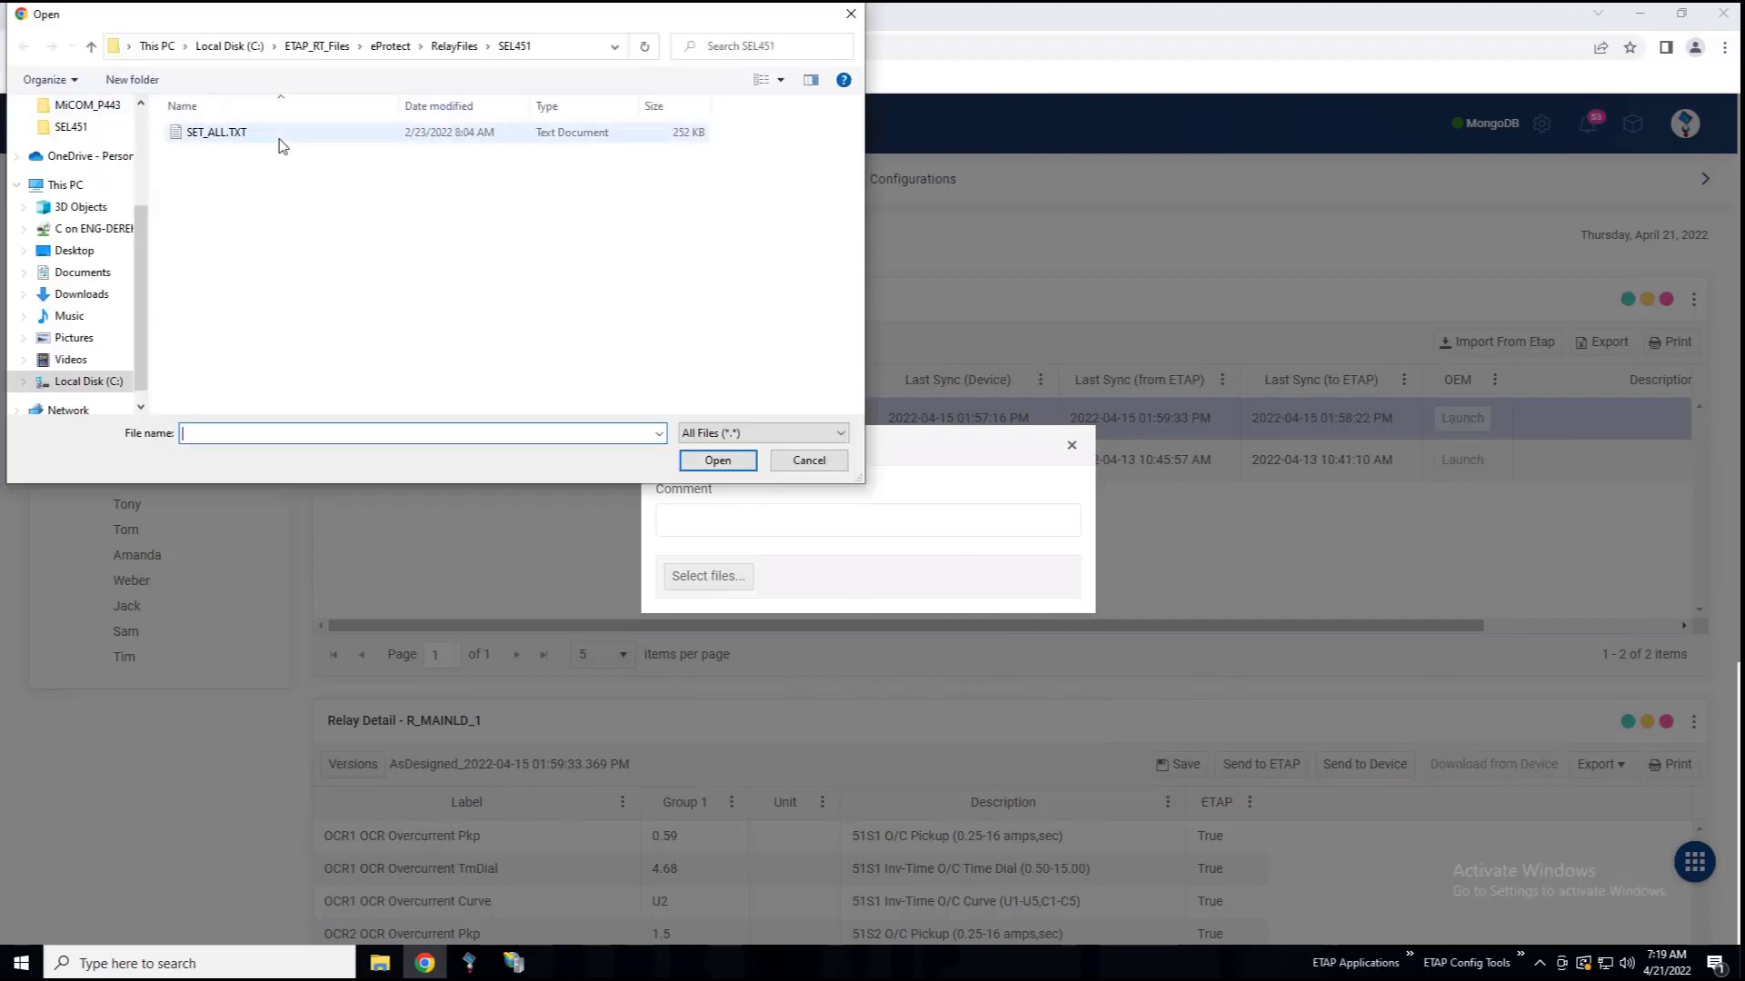
double_click(285, 148)
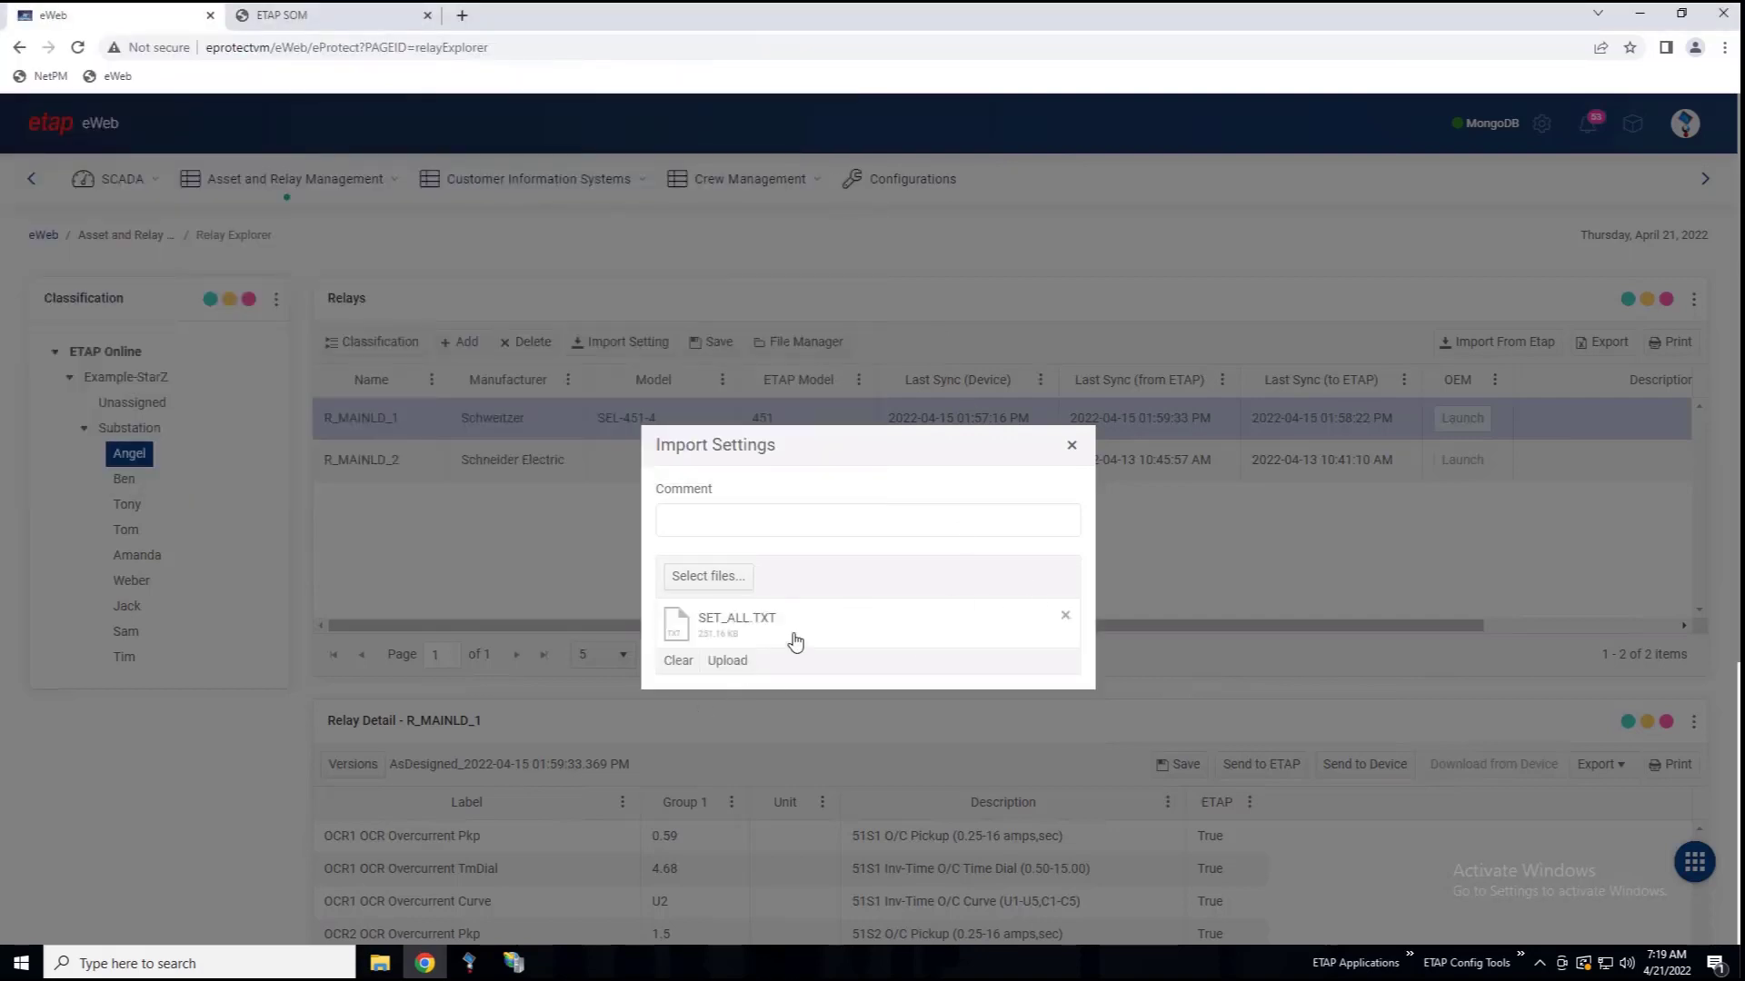
left_click(777, 517)
type("Update for Demo")
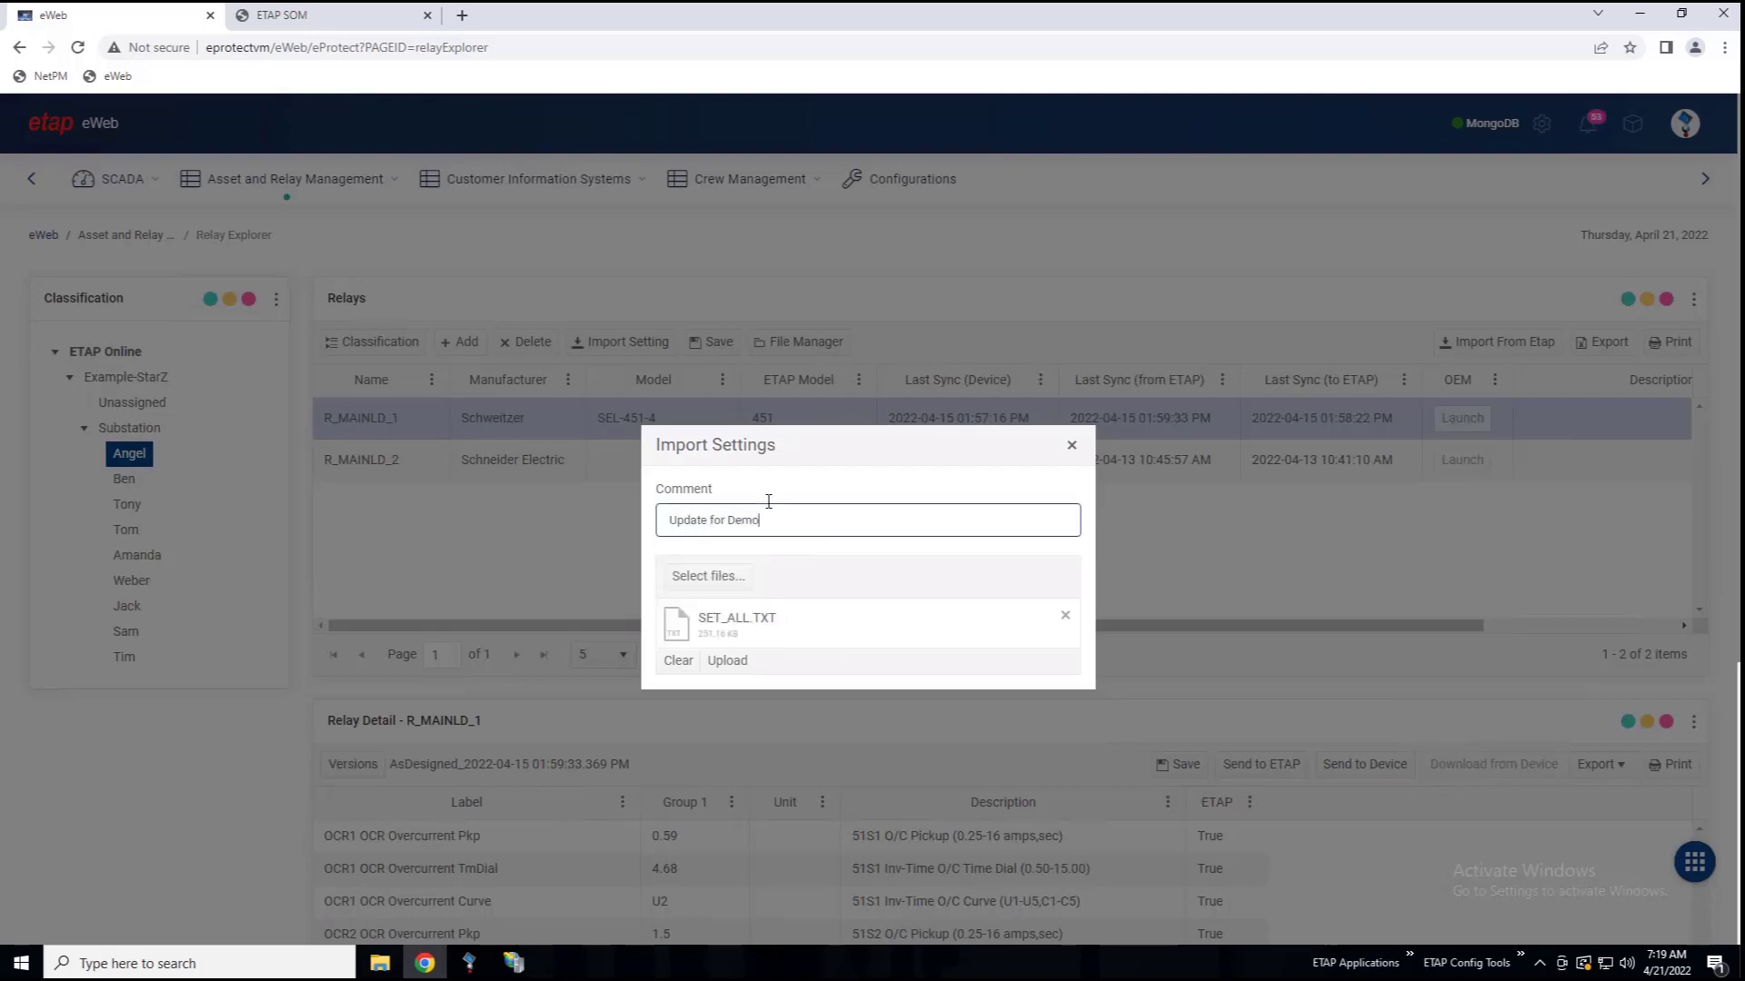
left_click(732, 660)
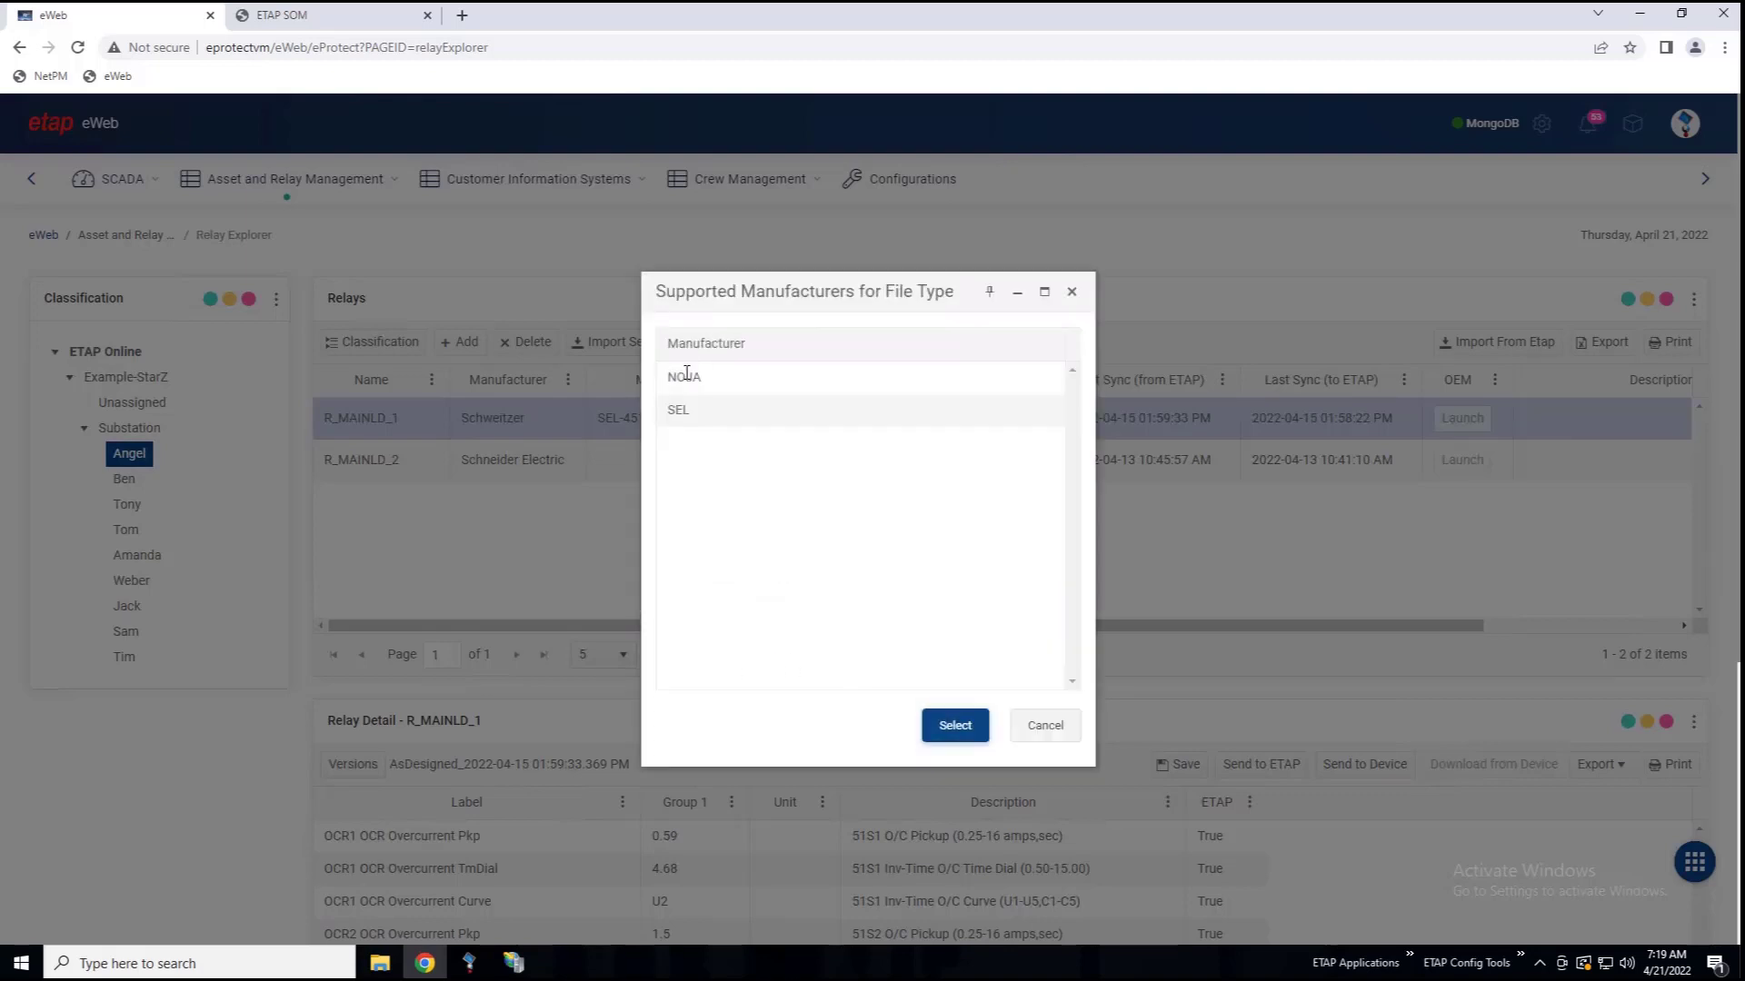
left_click(697, 423)
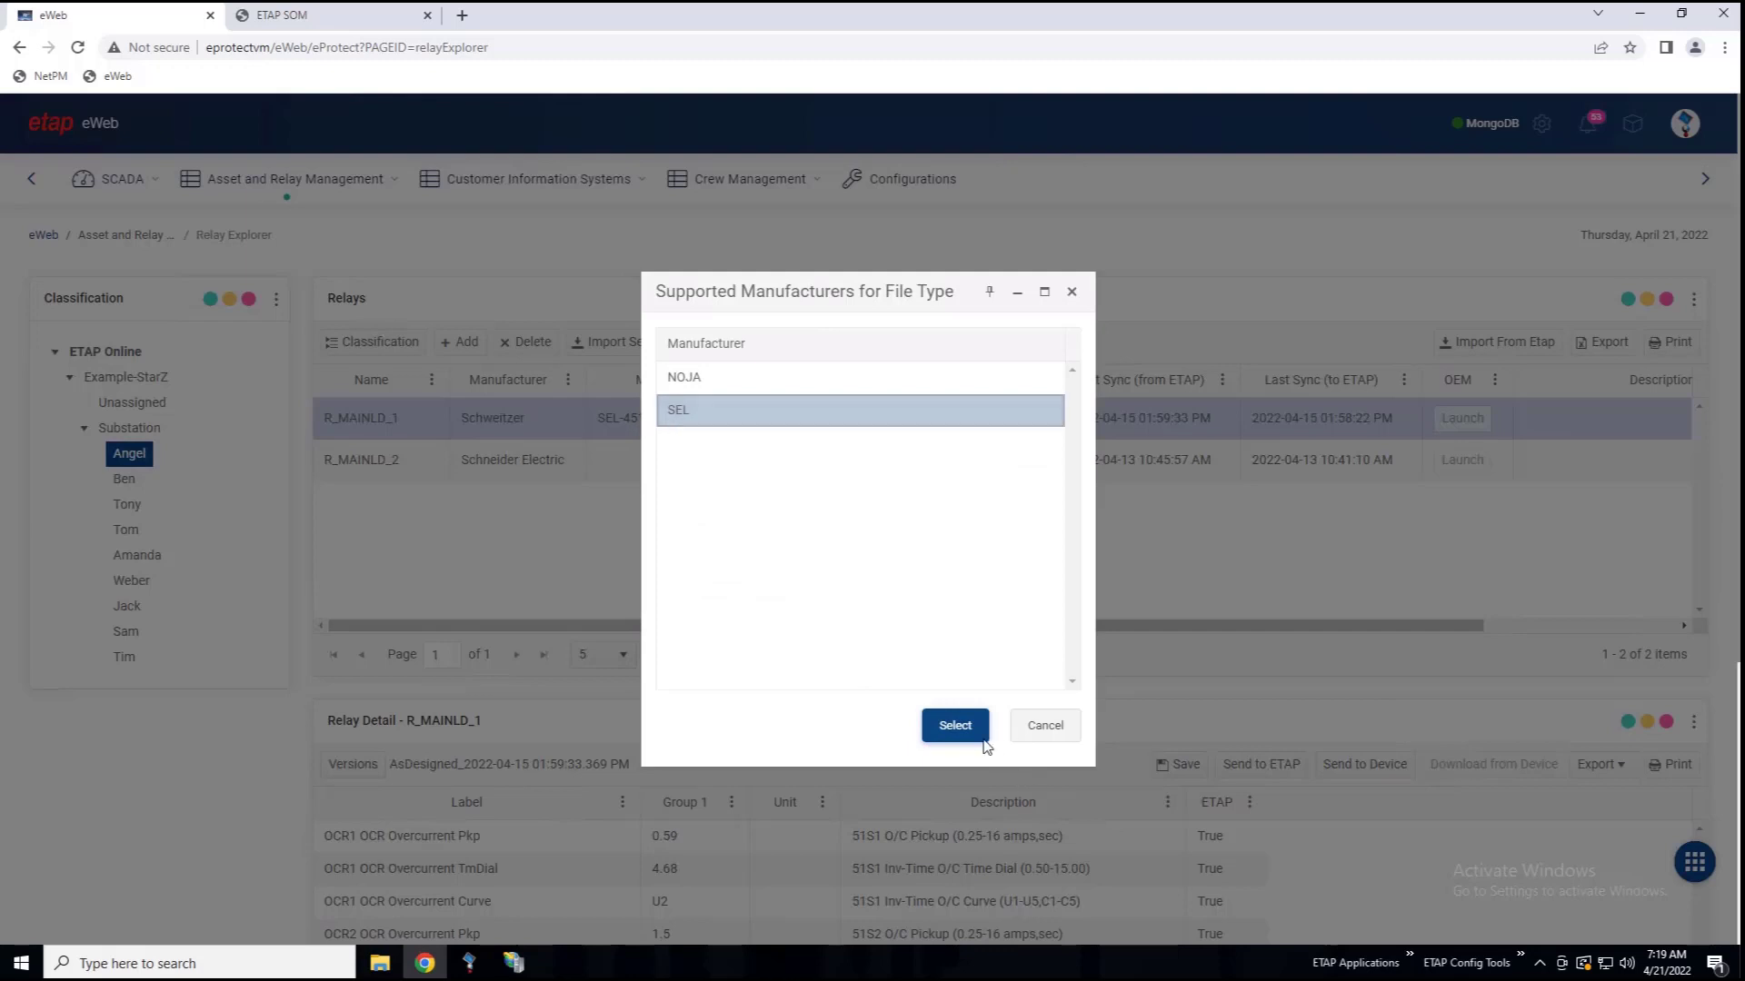
left_click(954, 738)
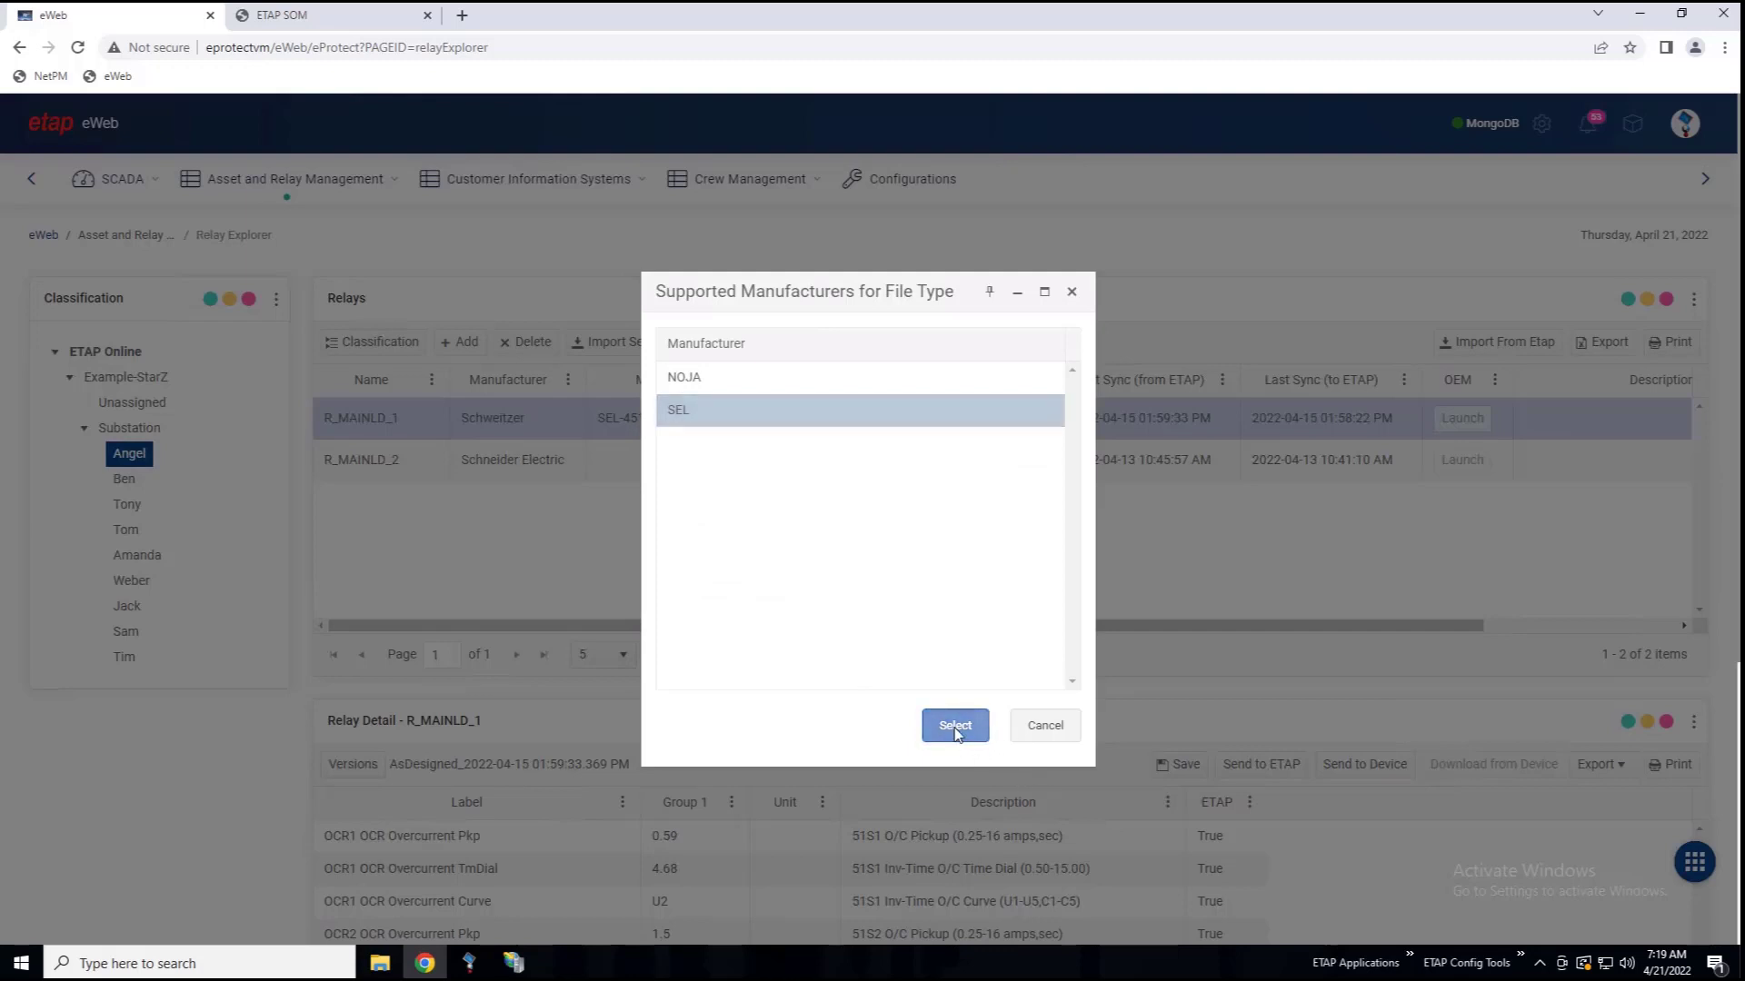
left_click(988, 545)
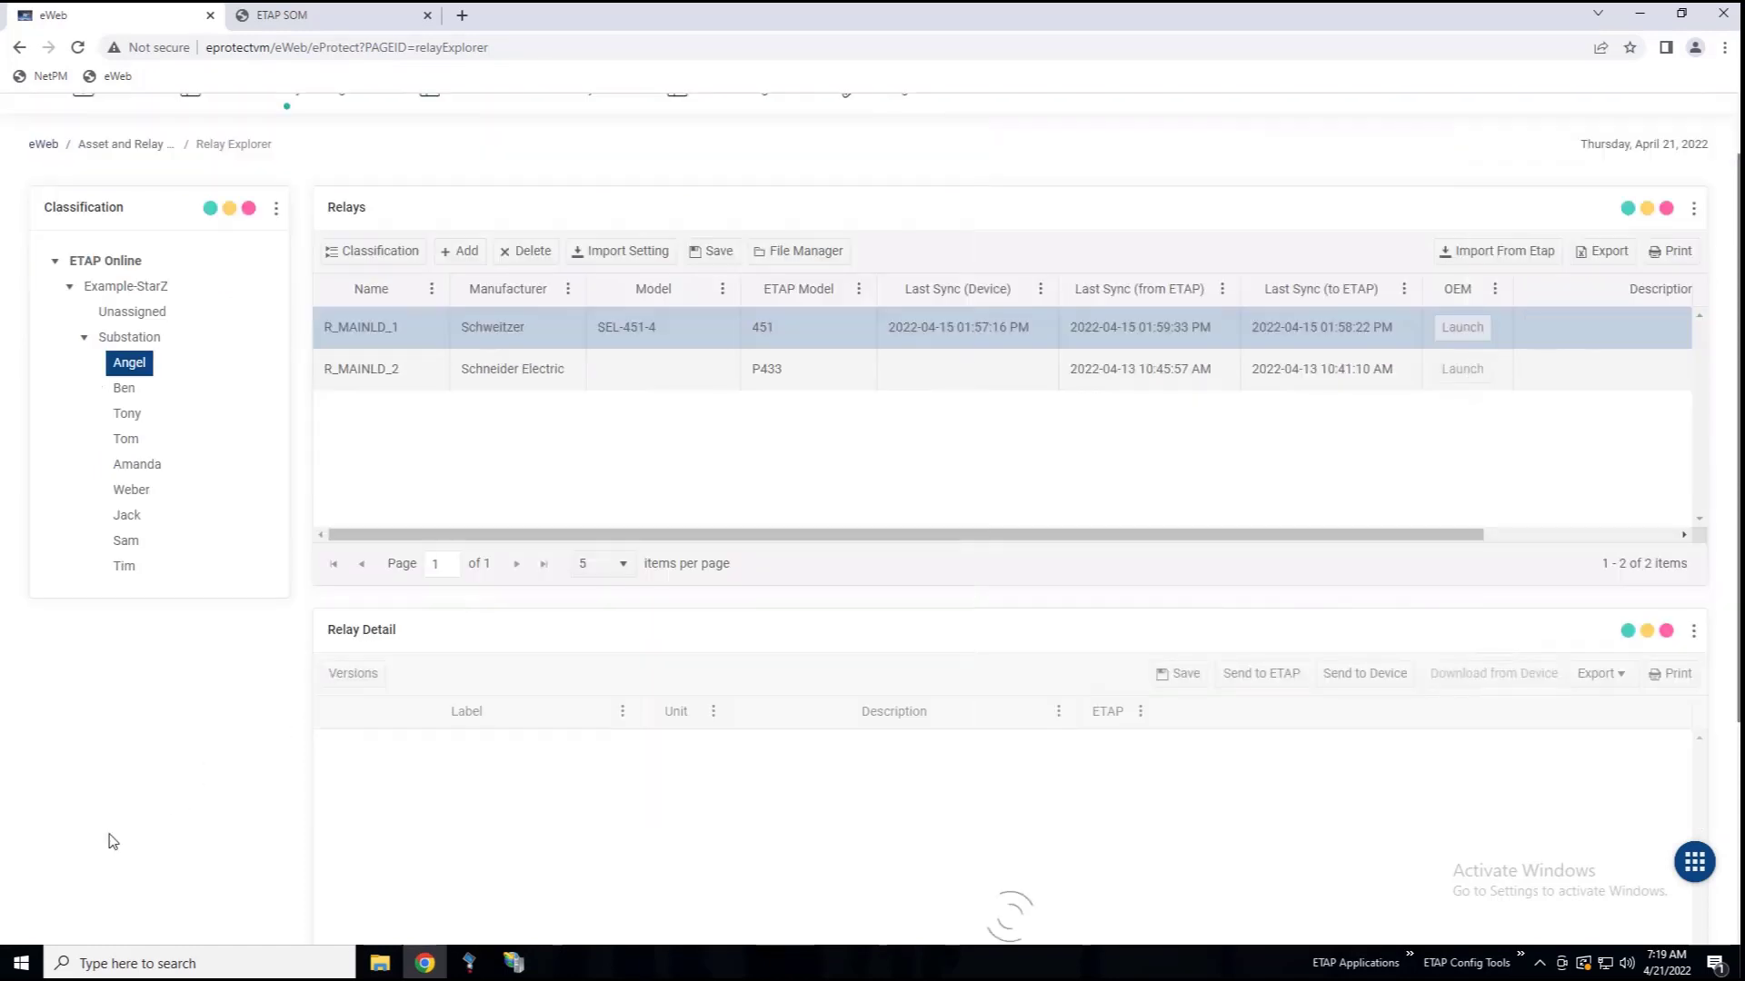
Examine the imported settings of relay R_MAINLD_1 in the relay details, from the first page through page 9.
scroll(111, 834, "down", 3)
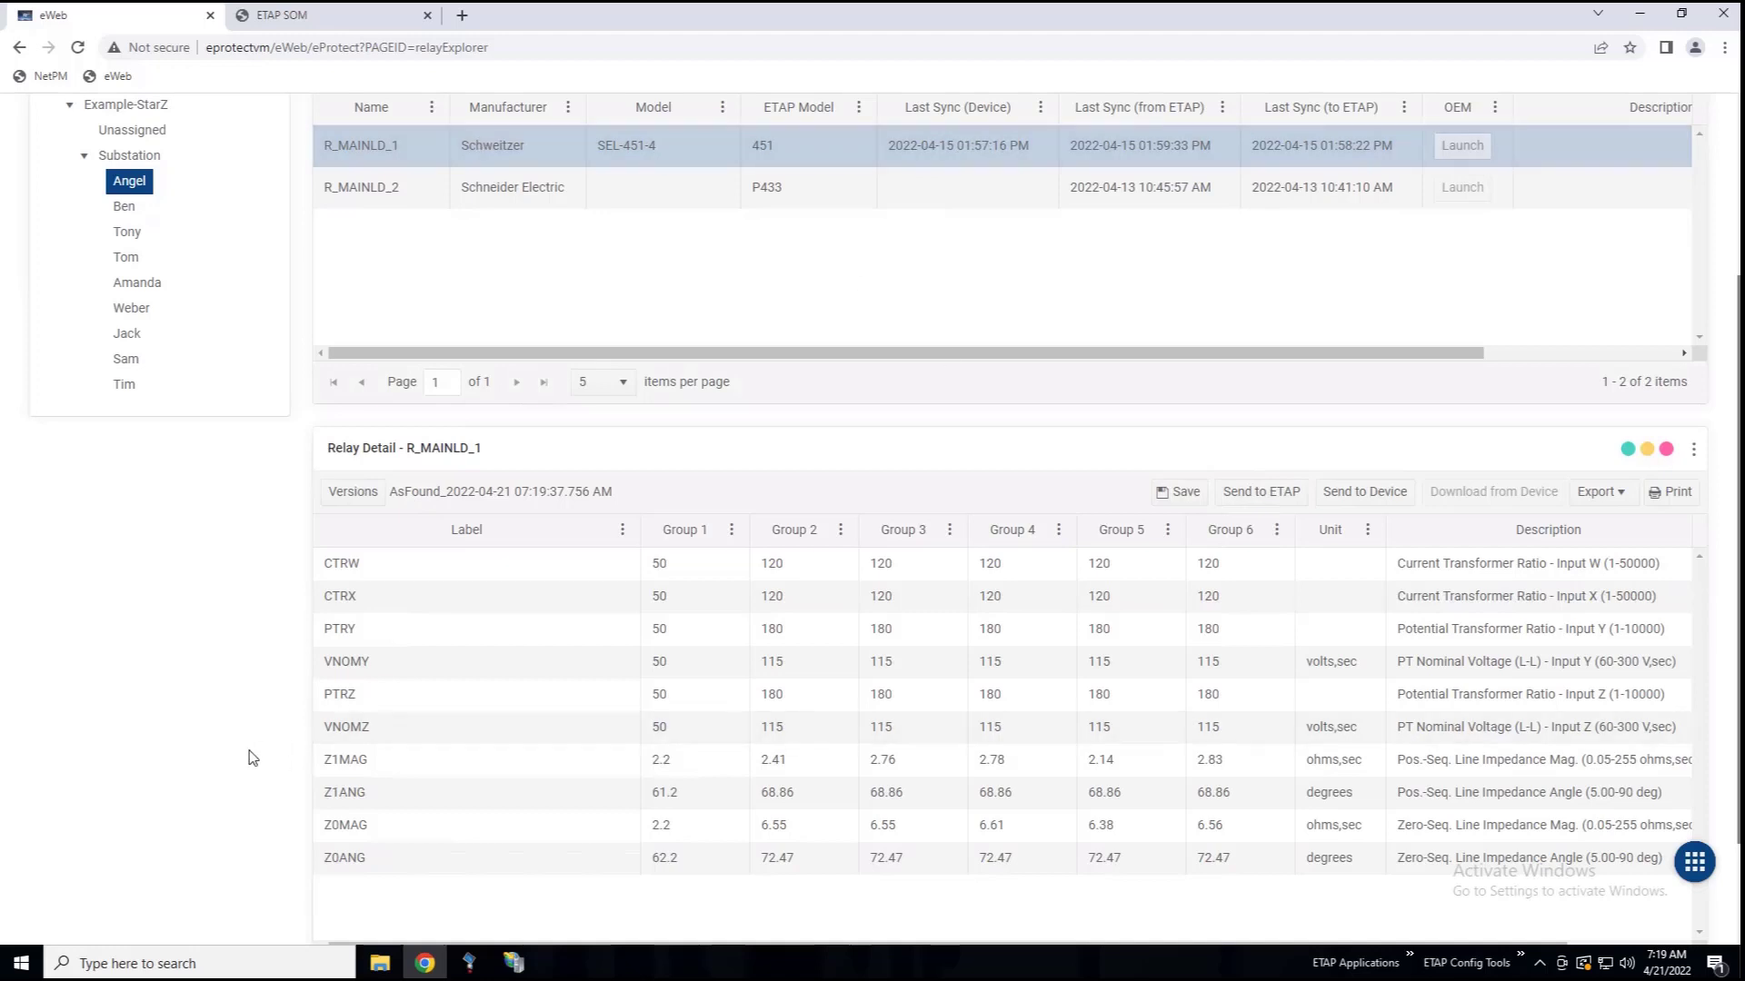
scroll(336, 780, "down", 3)
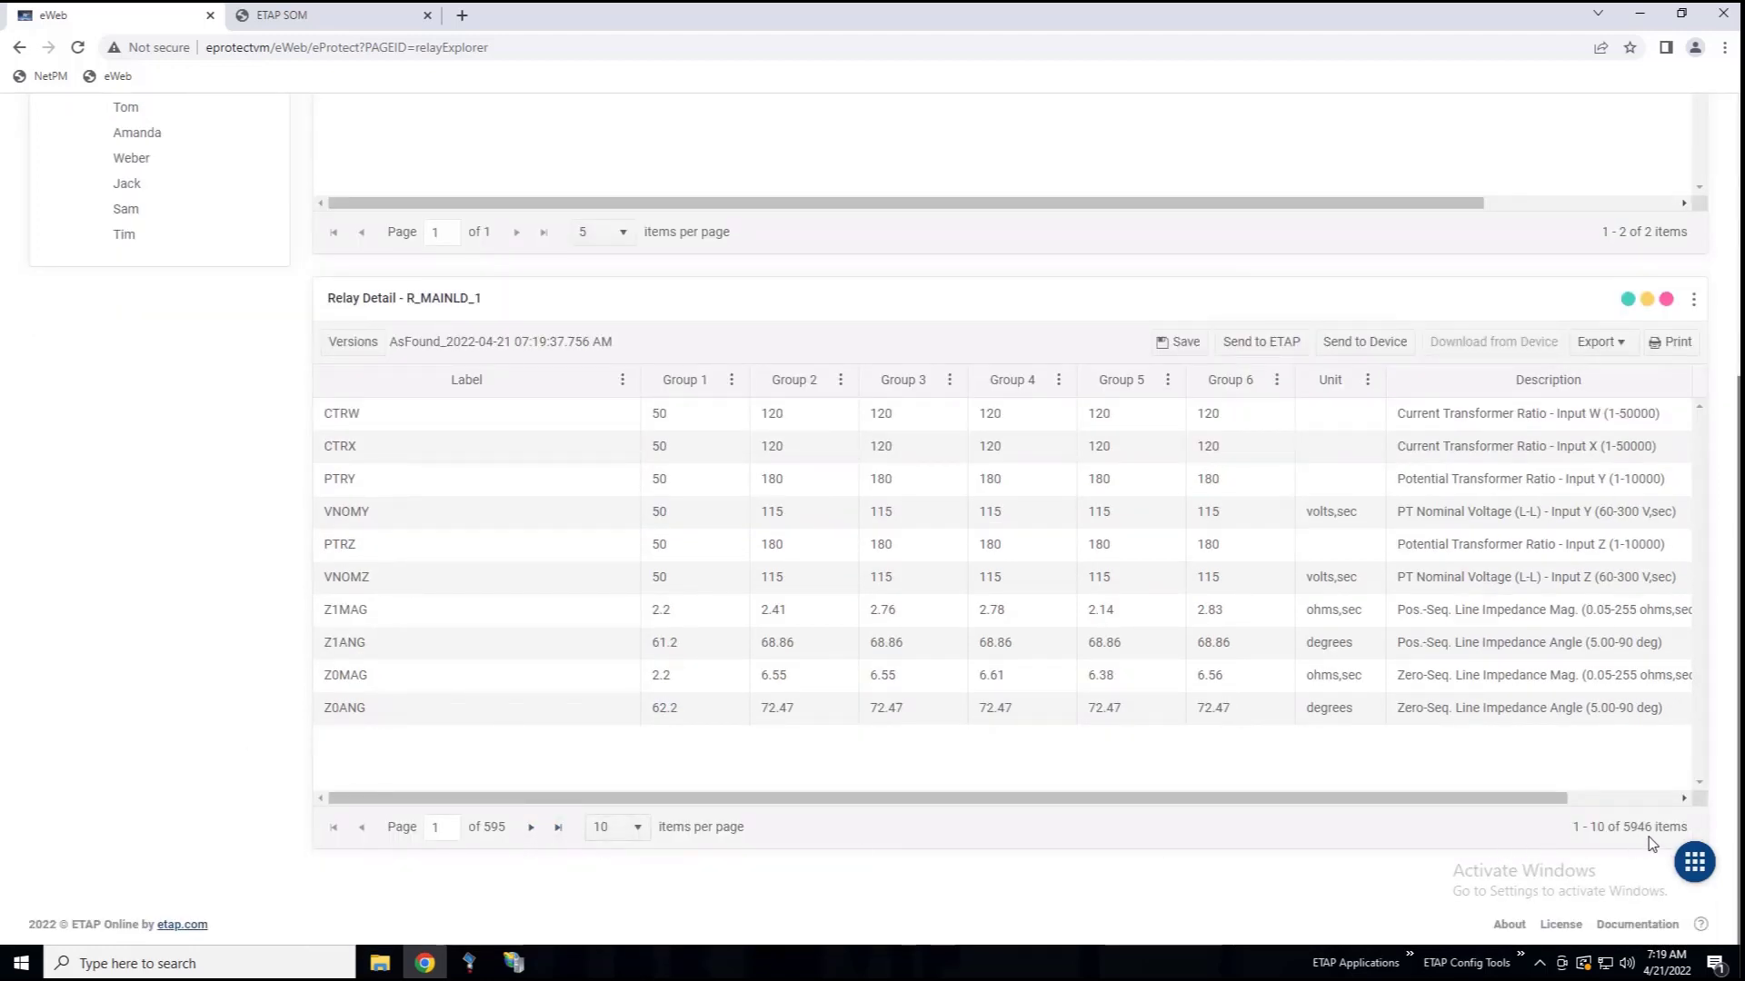
left_click(532, 827)
left_click(532, 828)
left_click(532, 828)
left_click(533, 828)
left_click(532, 827)
left_click(532, 828)
left_click(533, 828)
left_click(533, 828)
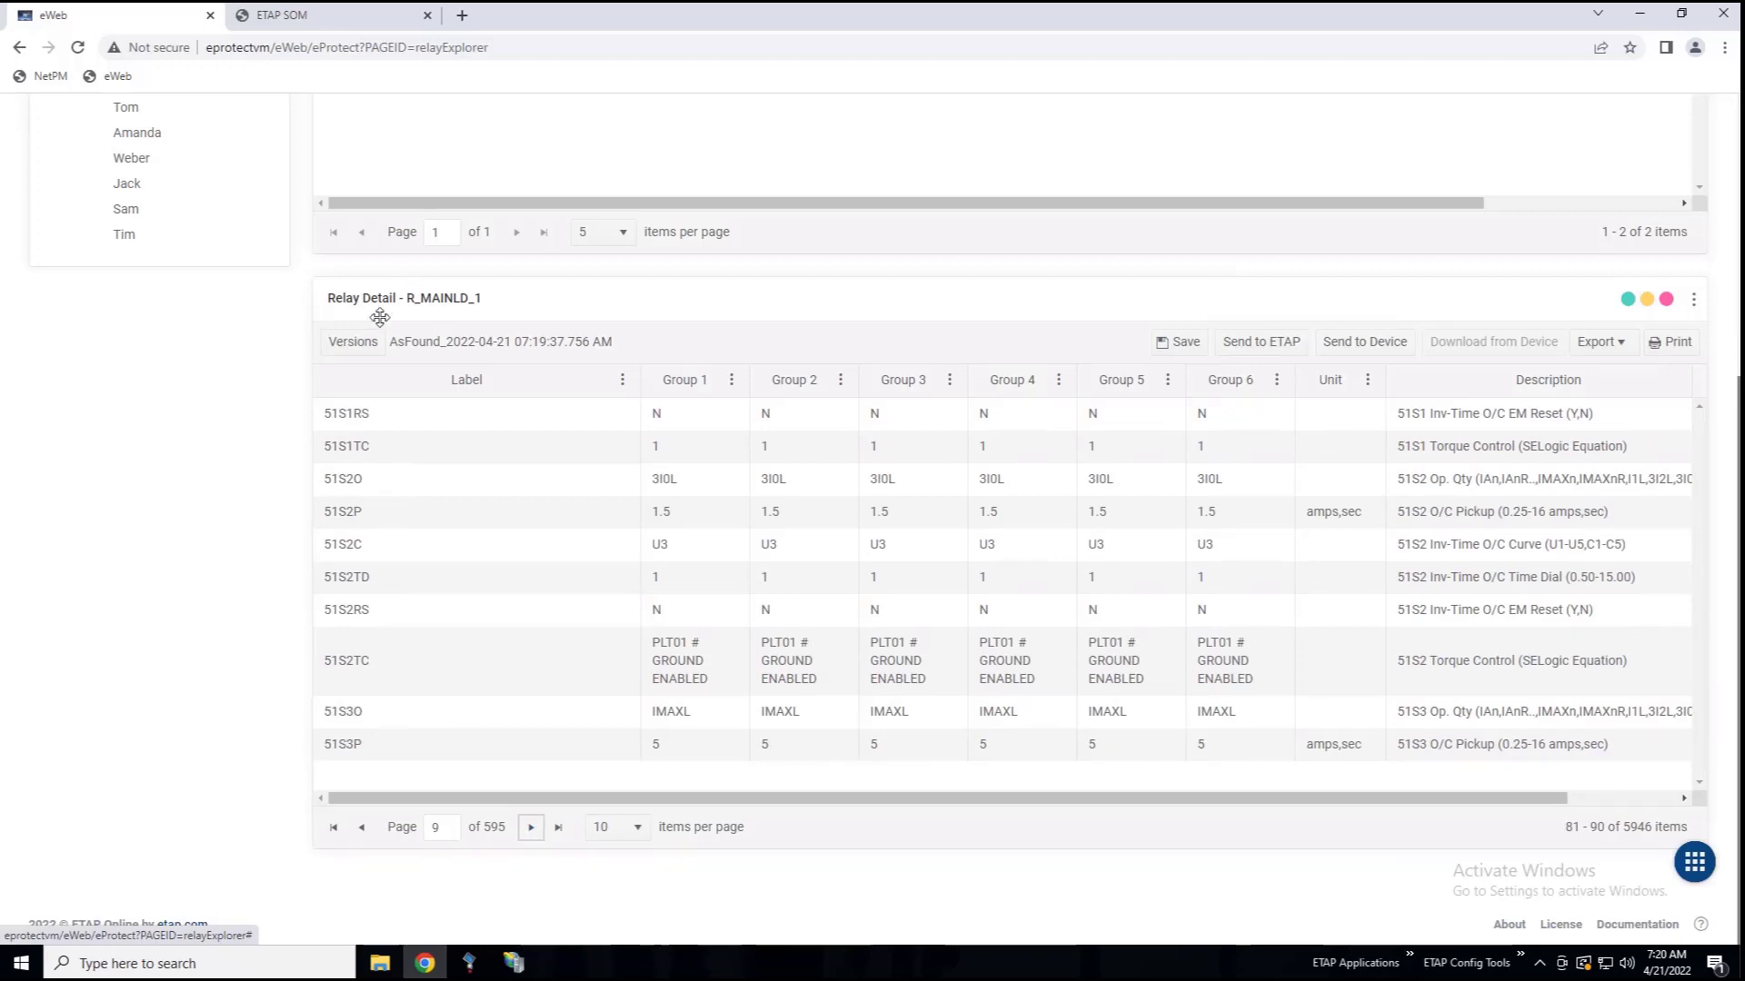
left_click(369, 348)
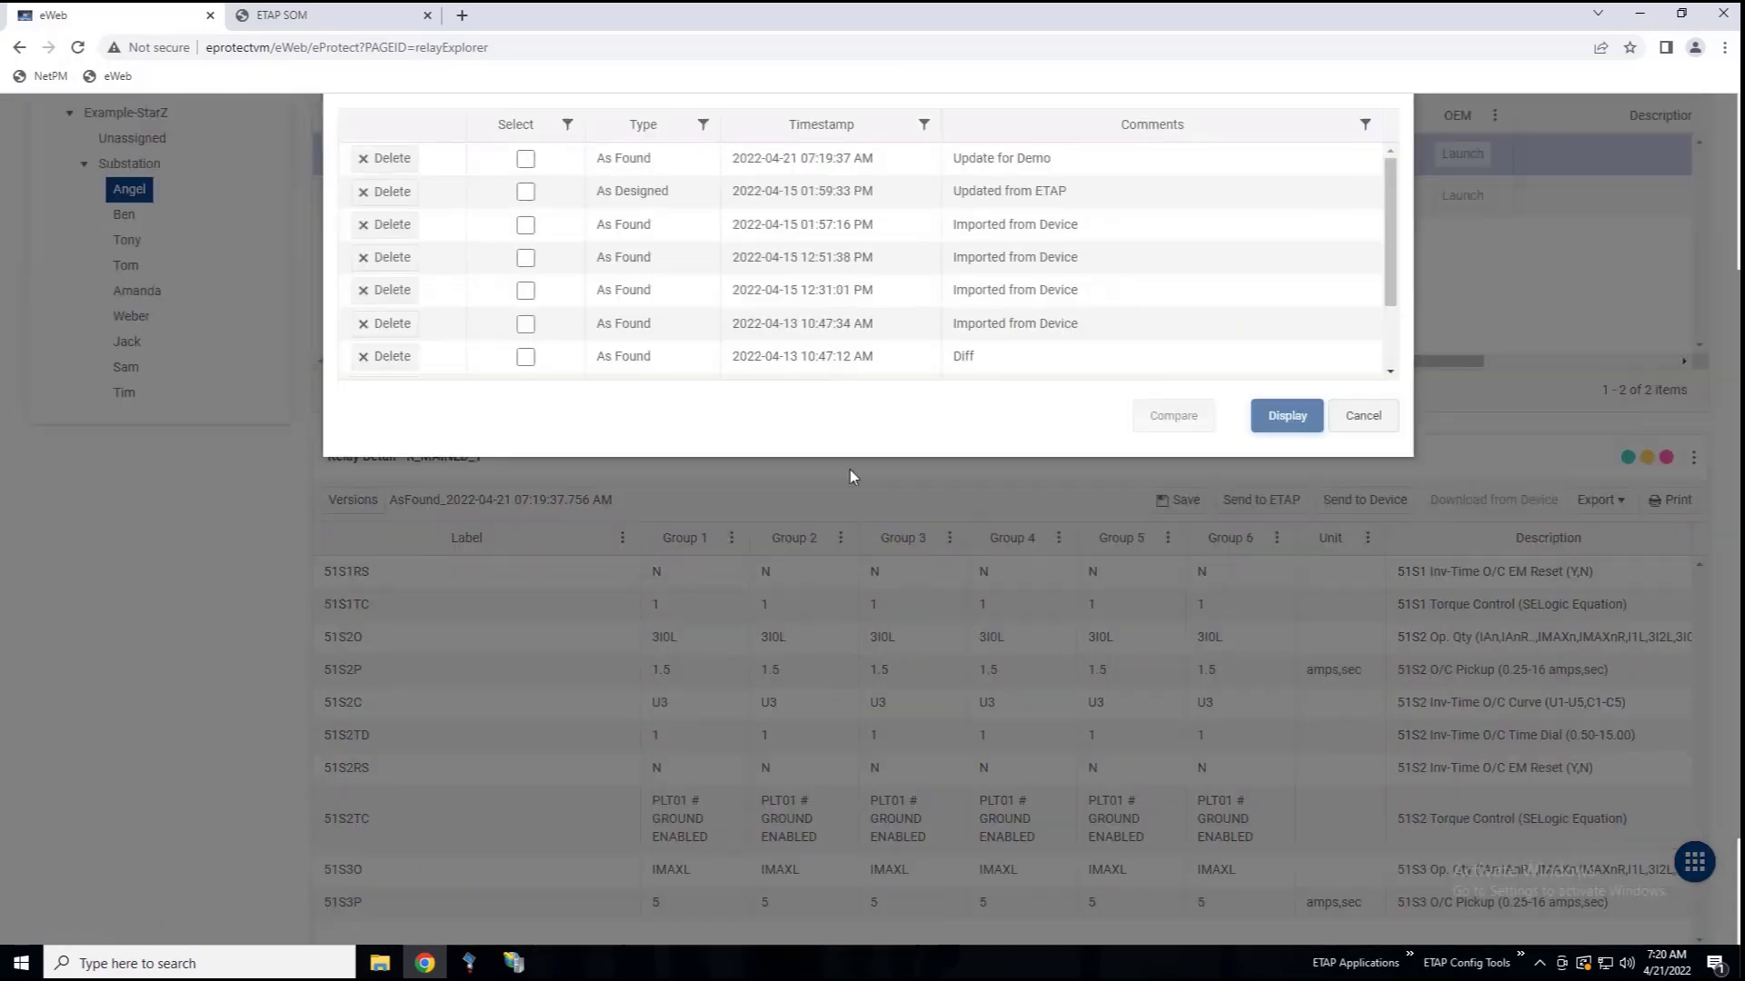
left_click(526, 250)
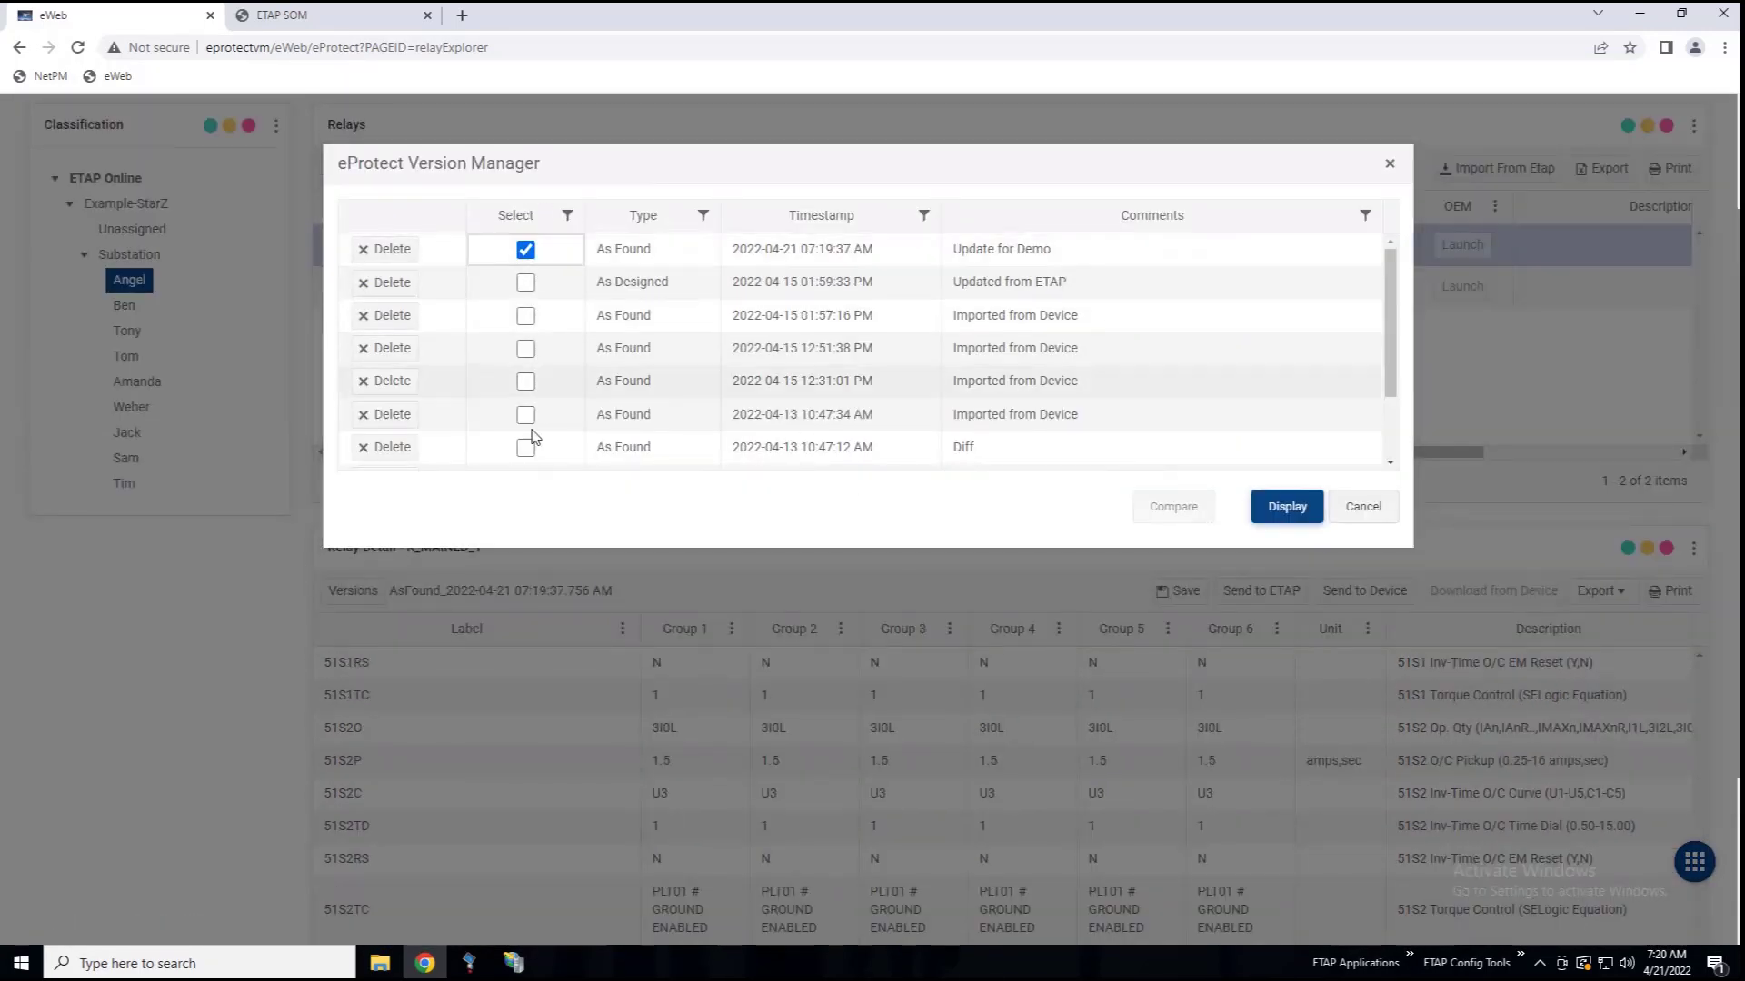
left_click(525, 447)
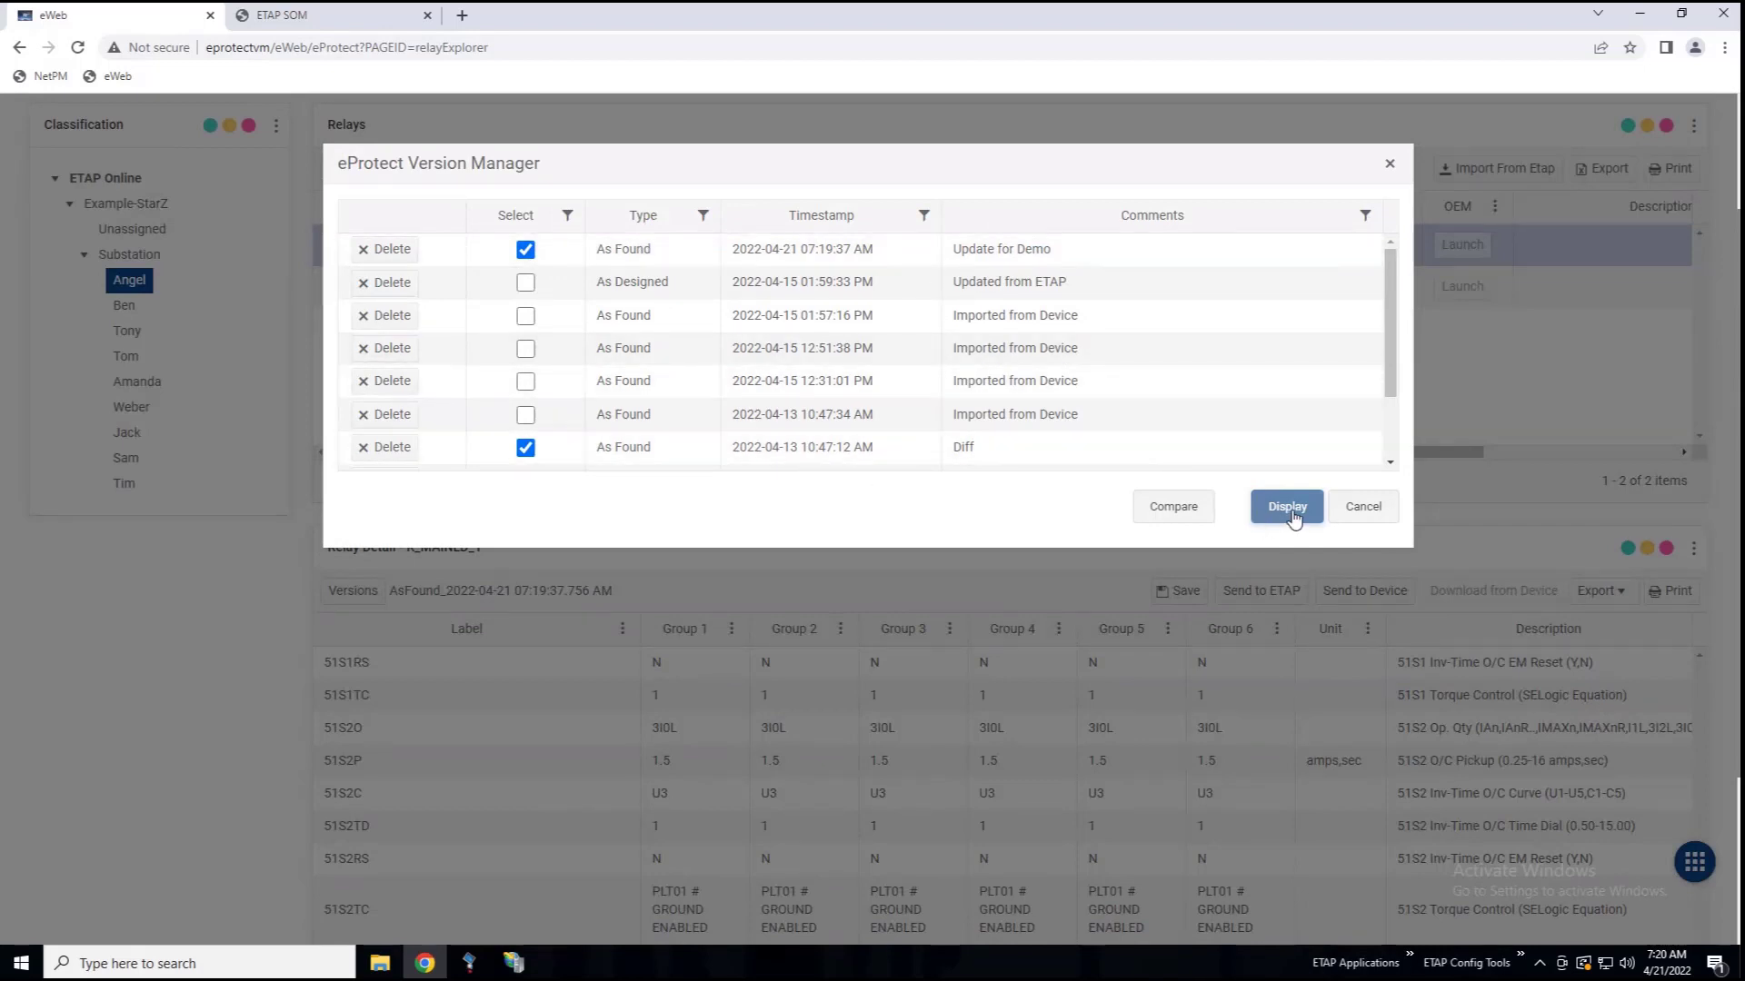
left_click(1173, 507)
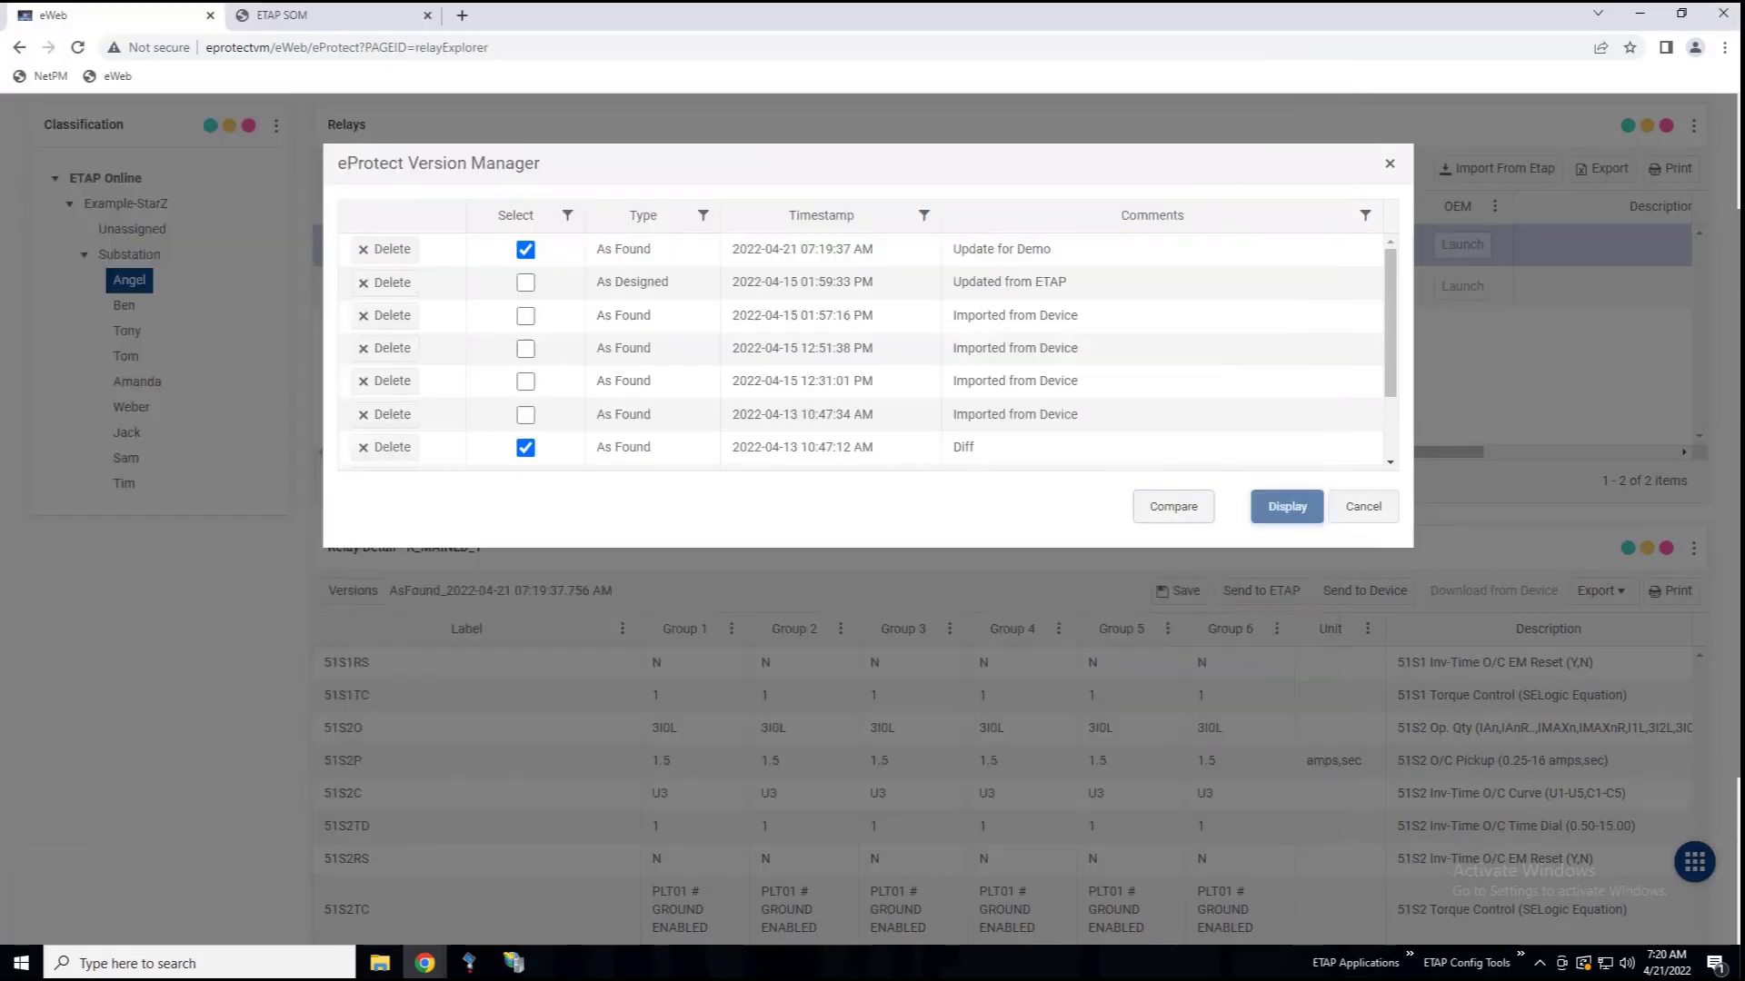
left_click(1464, 540)
left_click(1465, 540)
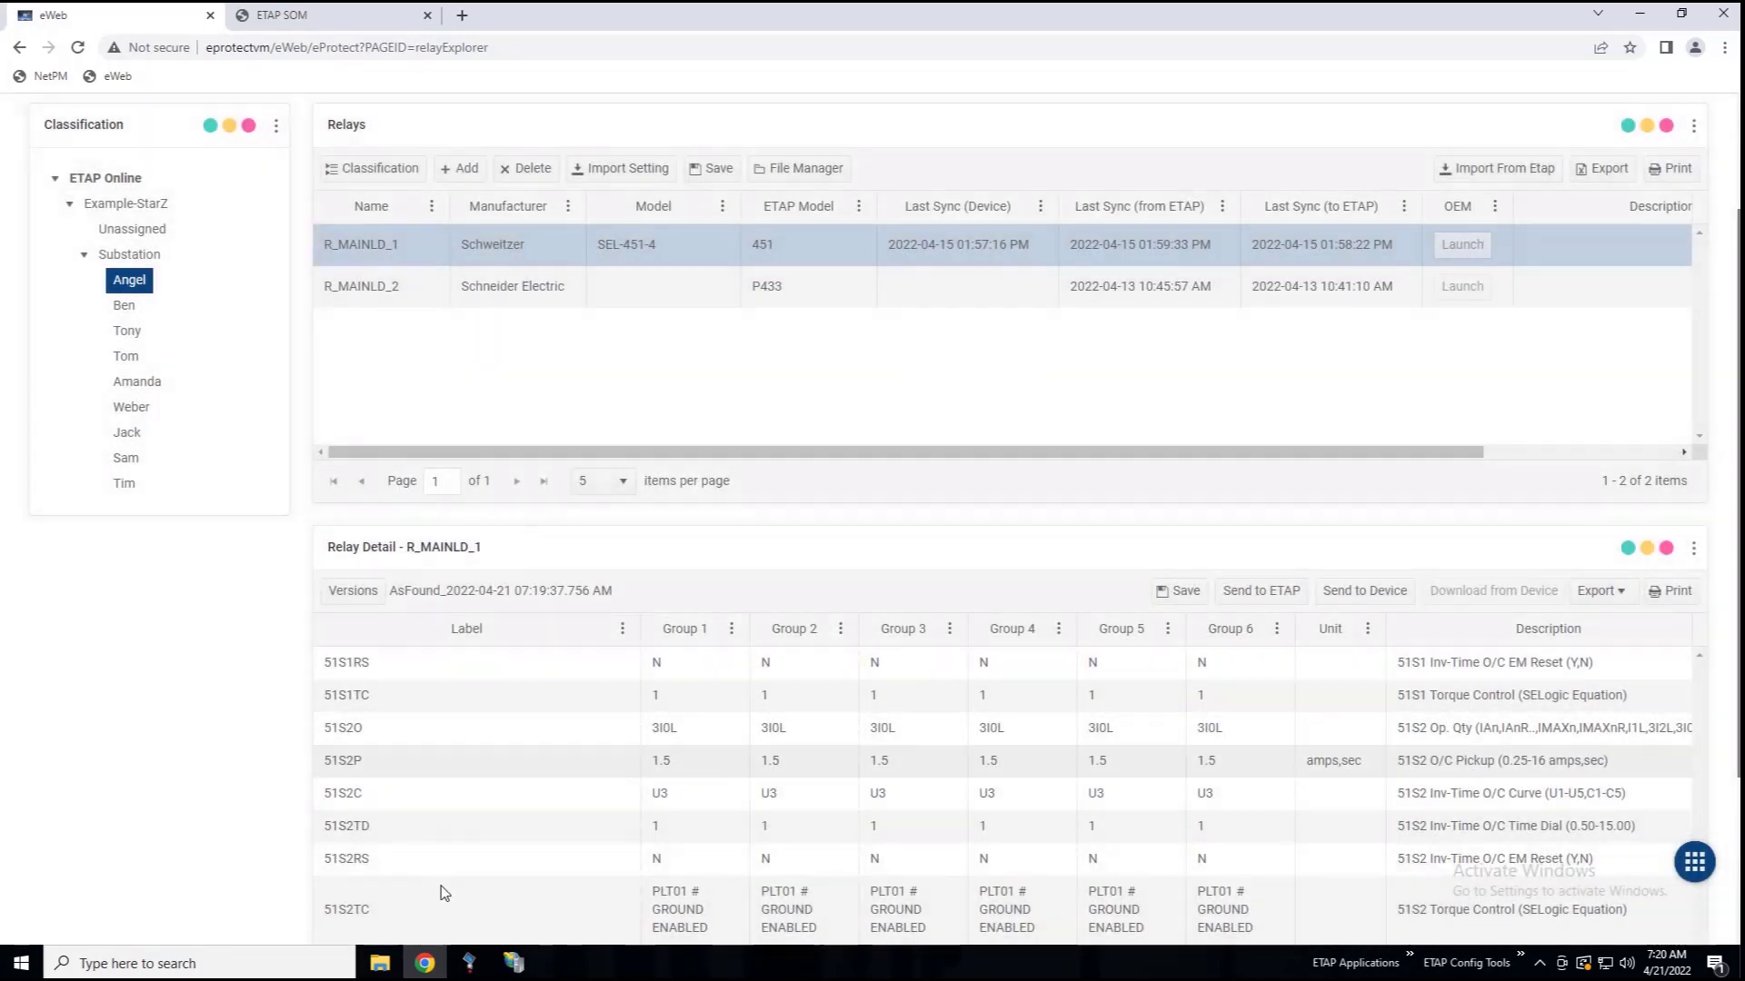
Switch to ETAP SOM and proceed with the Import Relay Settings to eProtect action in the switch plan execution.
left_click(273, 11)
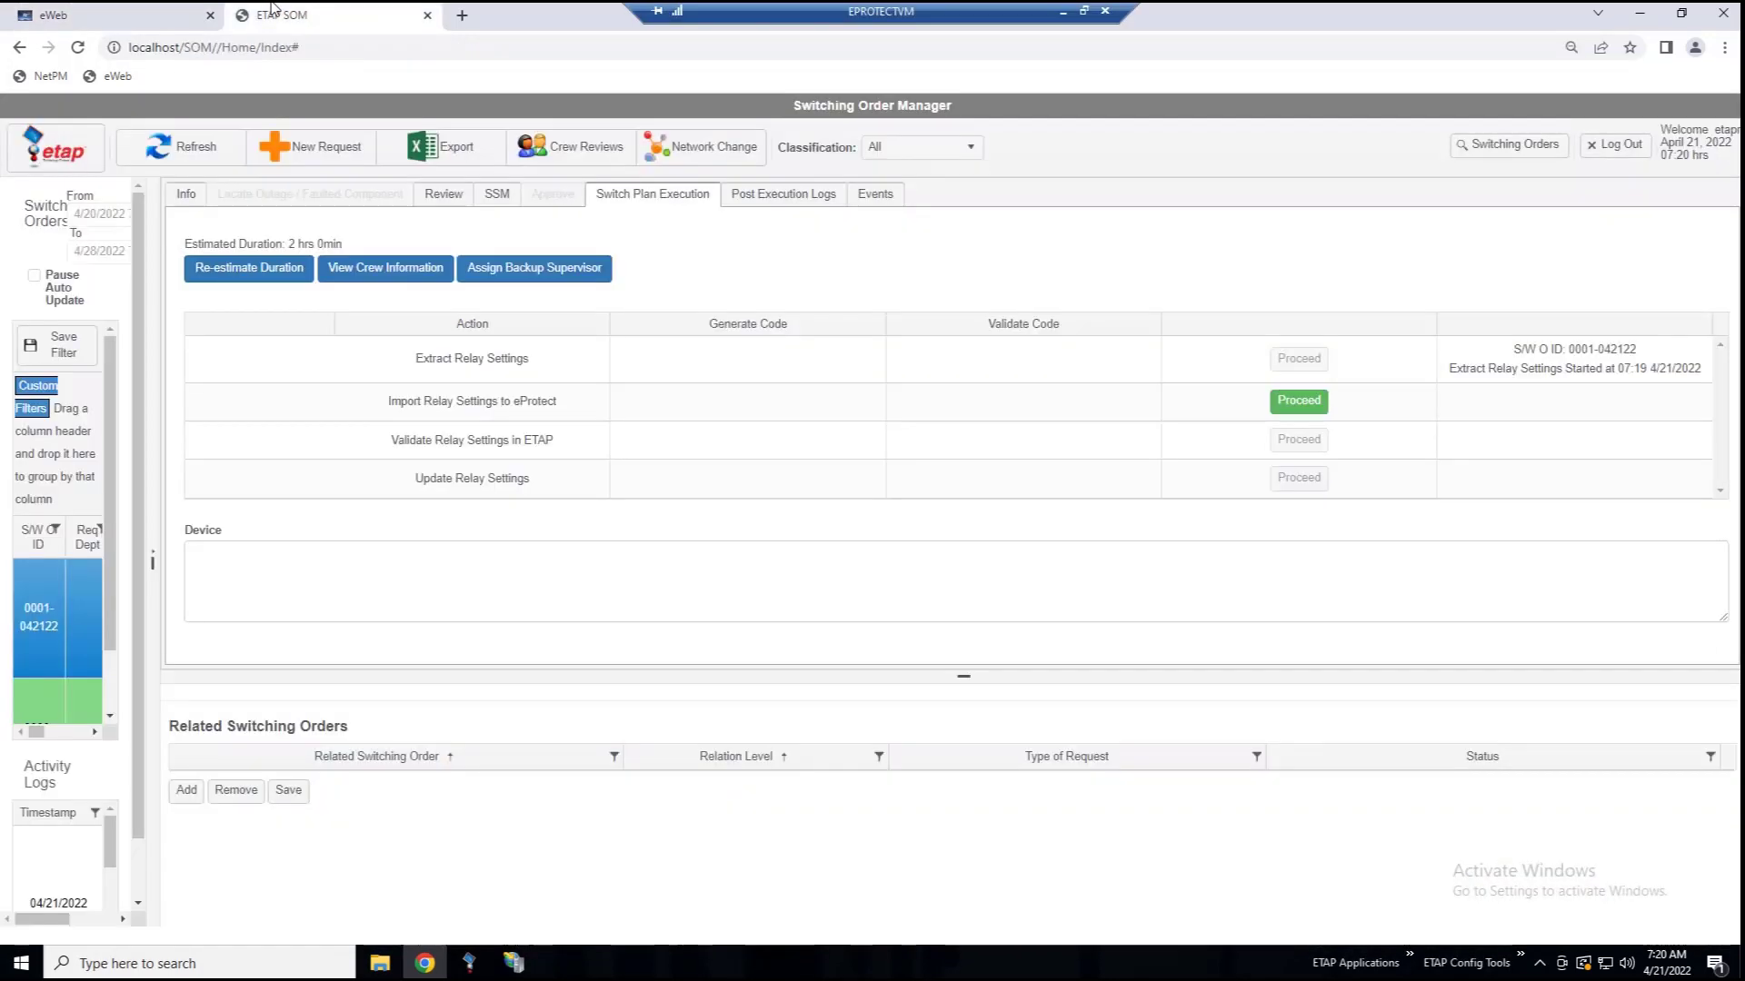
left_click(735, 401)
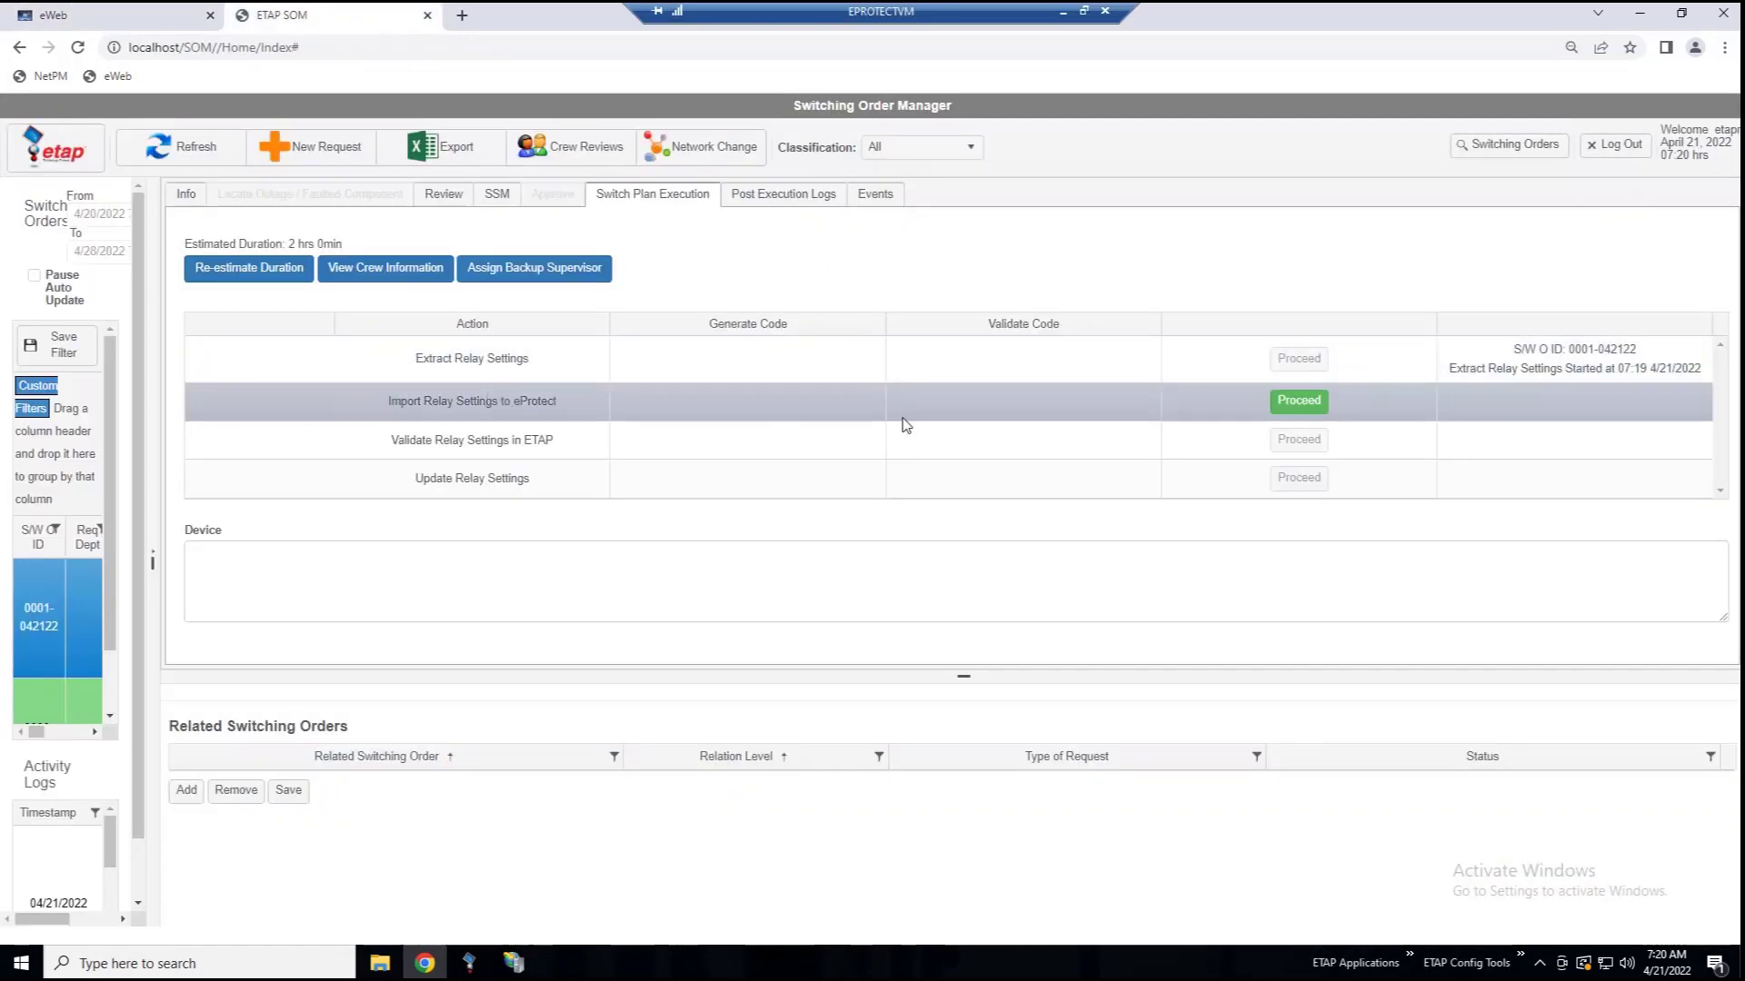
left_click(1309, 410)
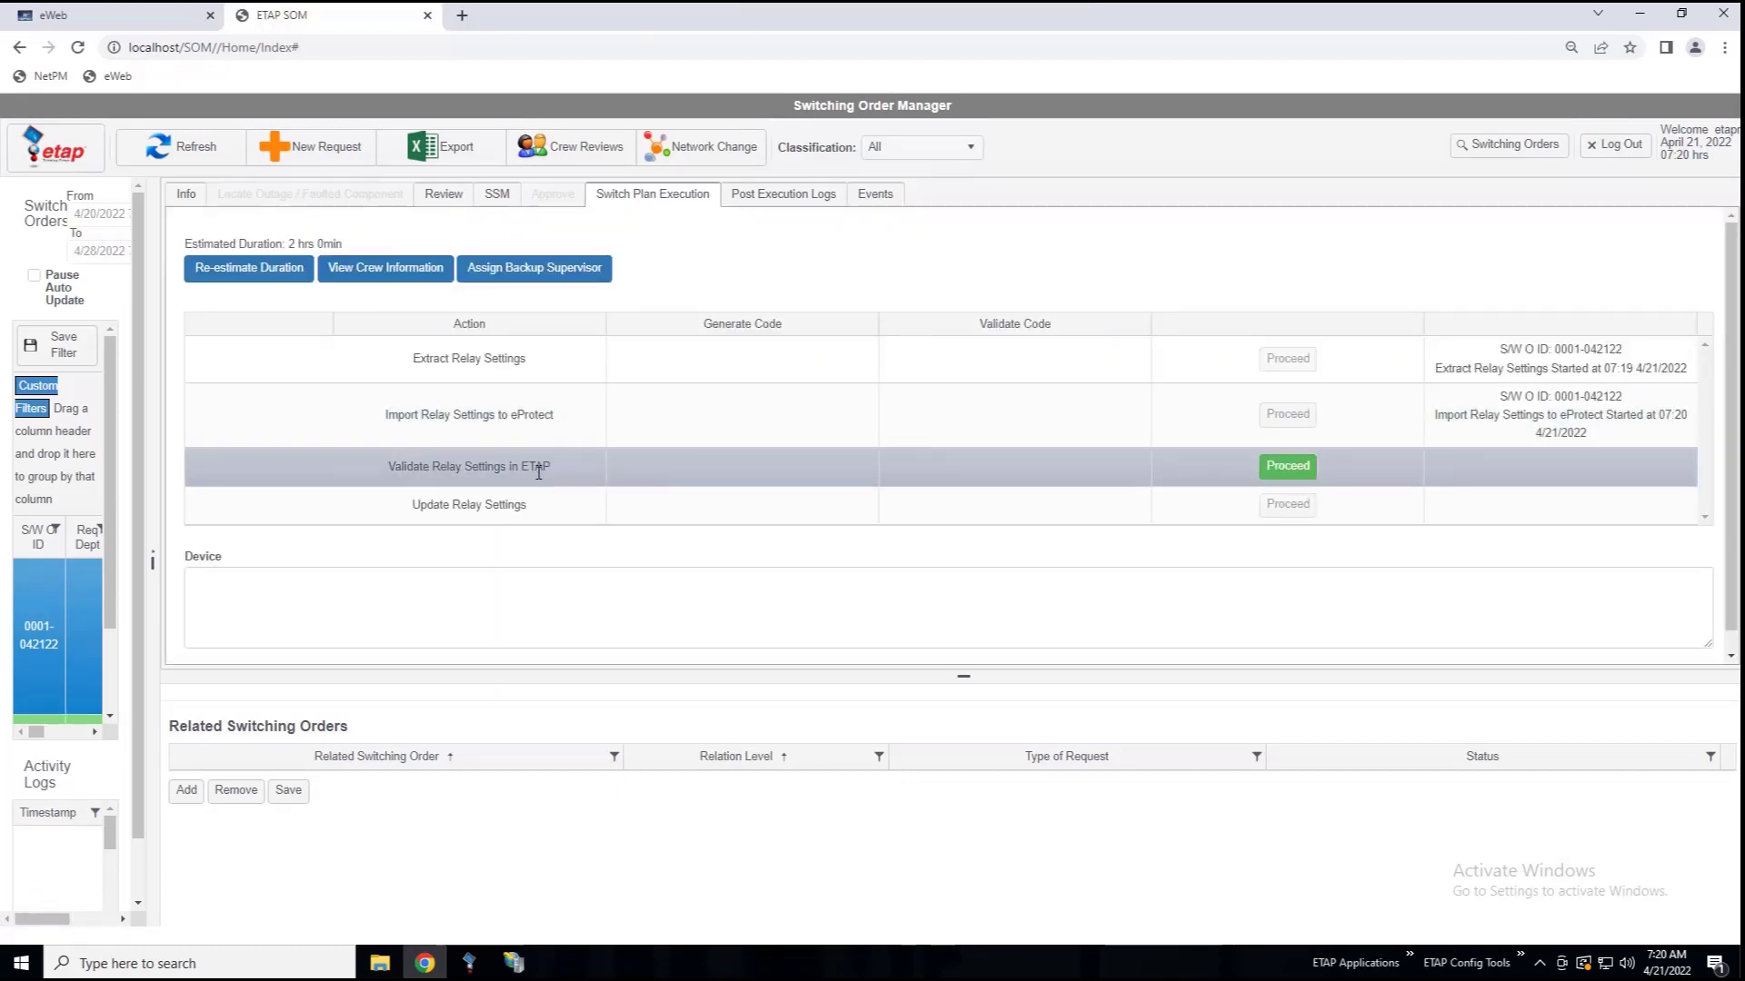
Switch back to eWeb, review the ETAP settings comparison for R_MAINLD_1 and send the relay's imported settings to ETAP.
left_click(165, 11)
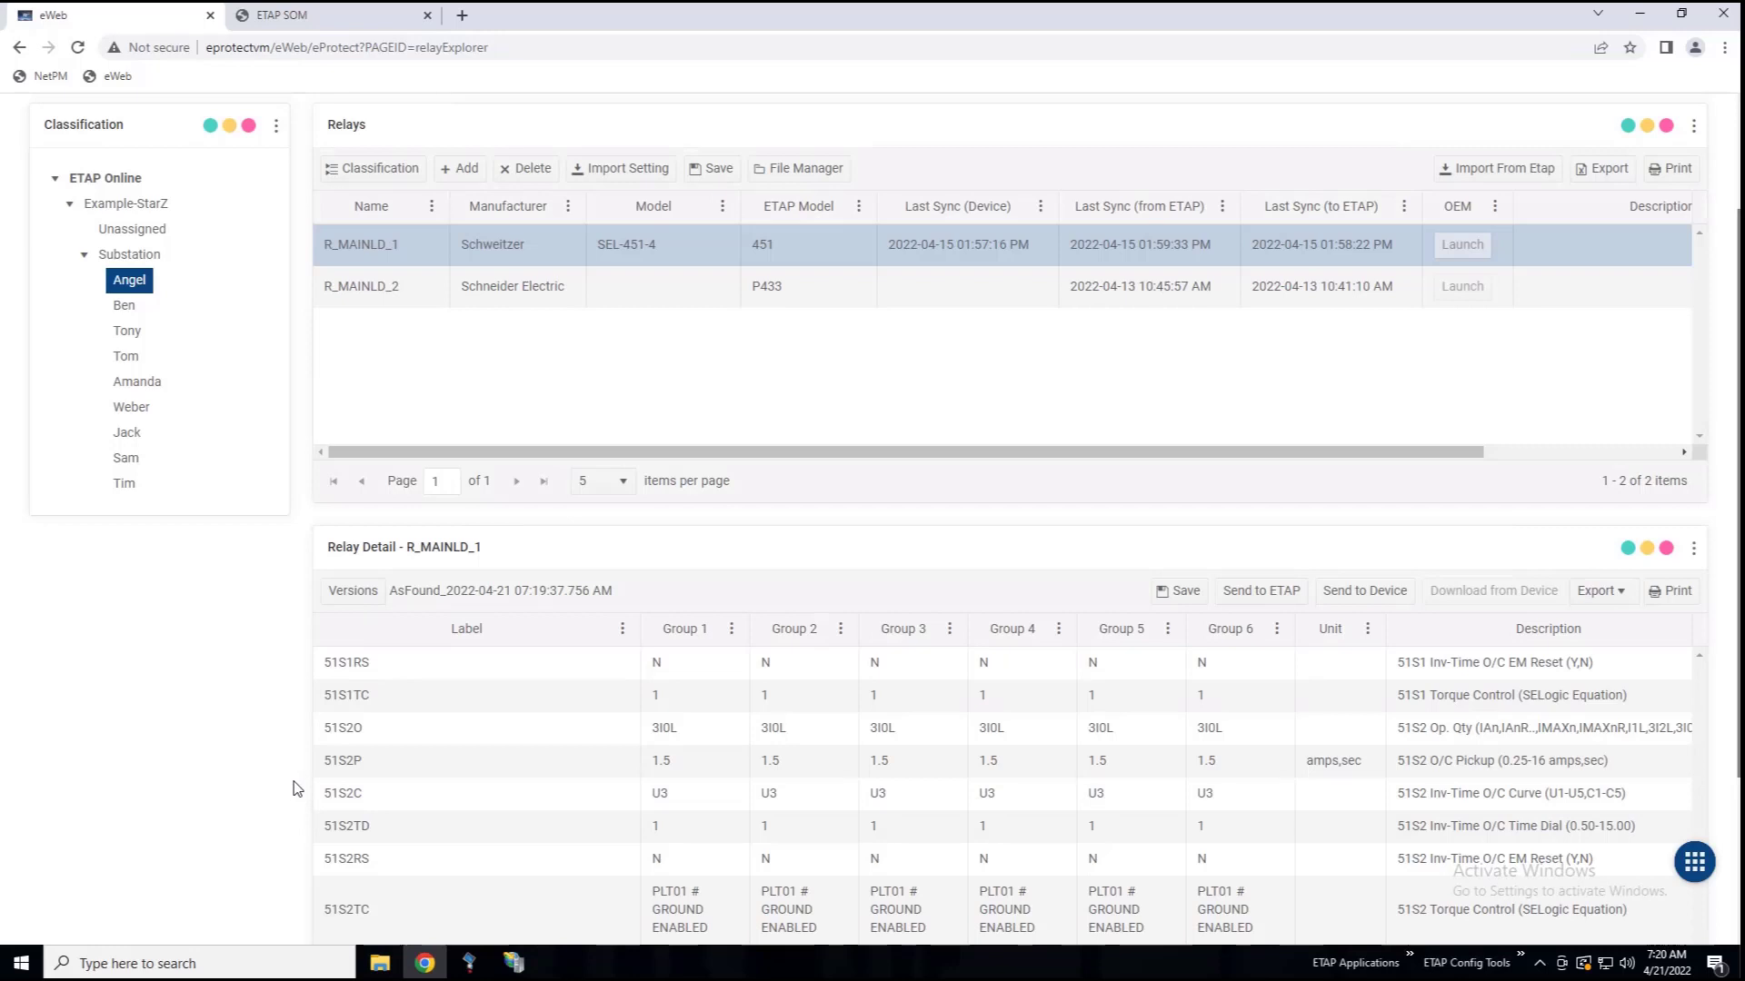
left_click(1262, 591)
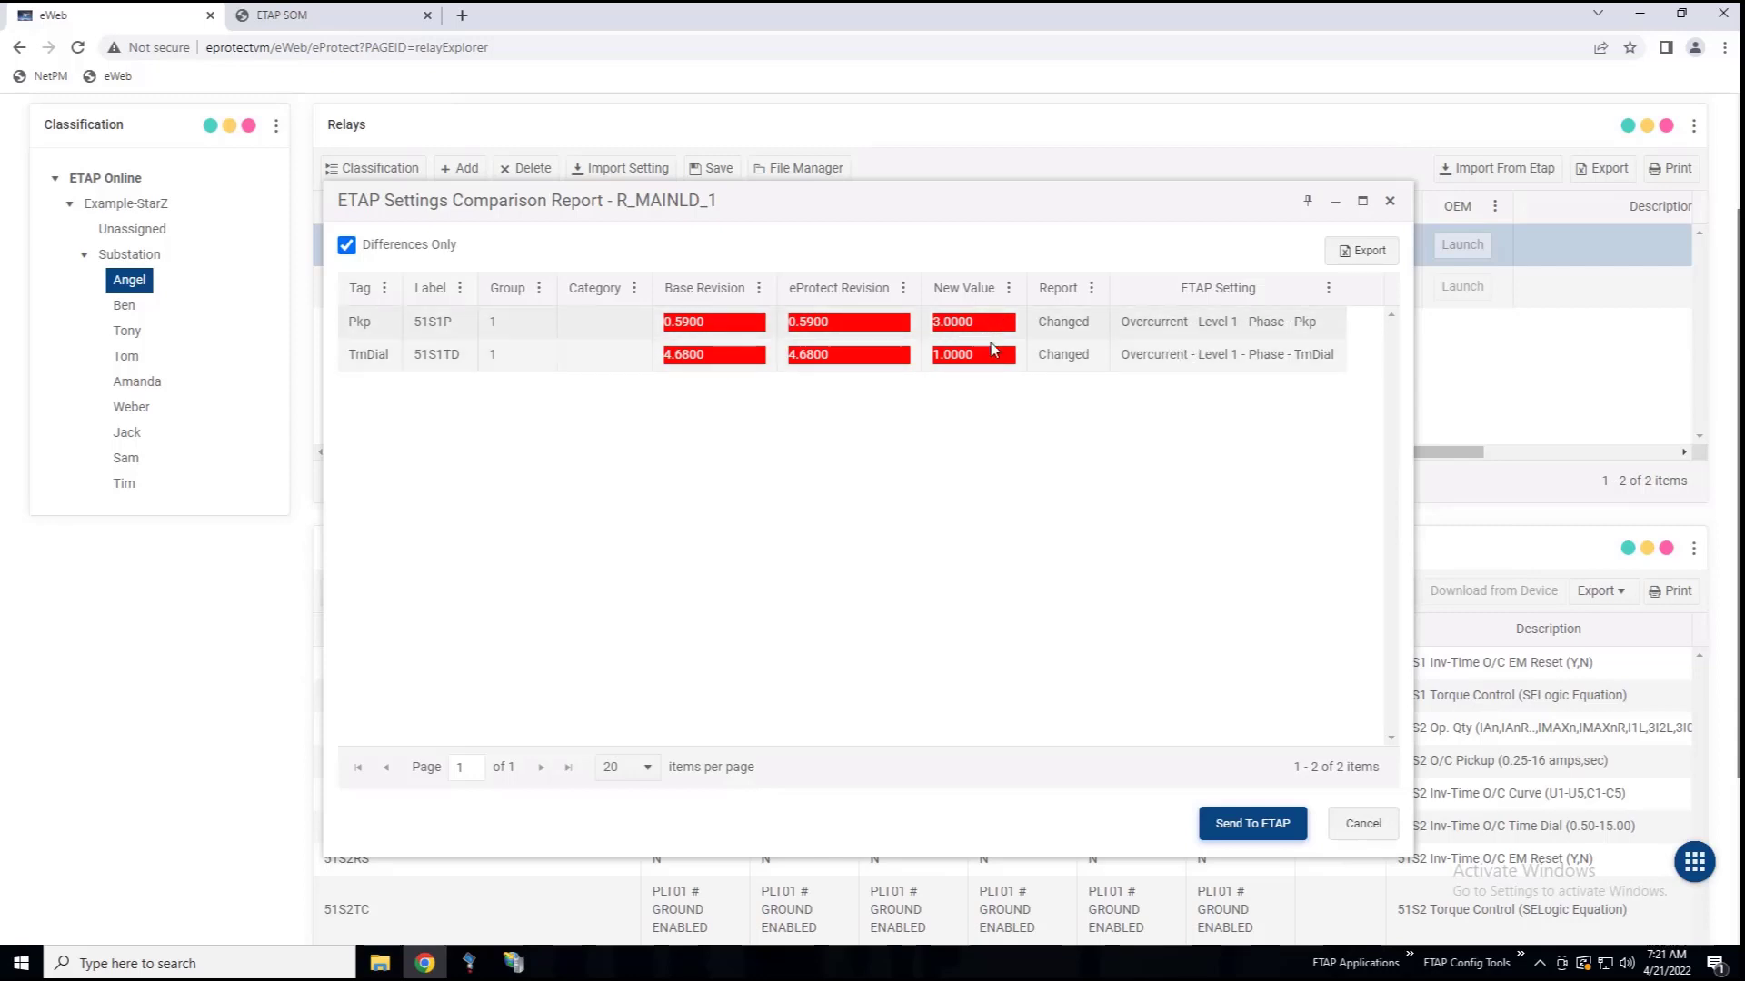
left_click(1250, 837)
left_click(932, 548)
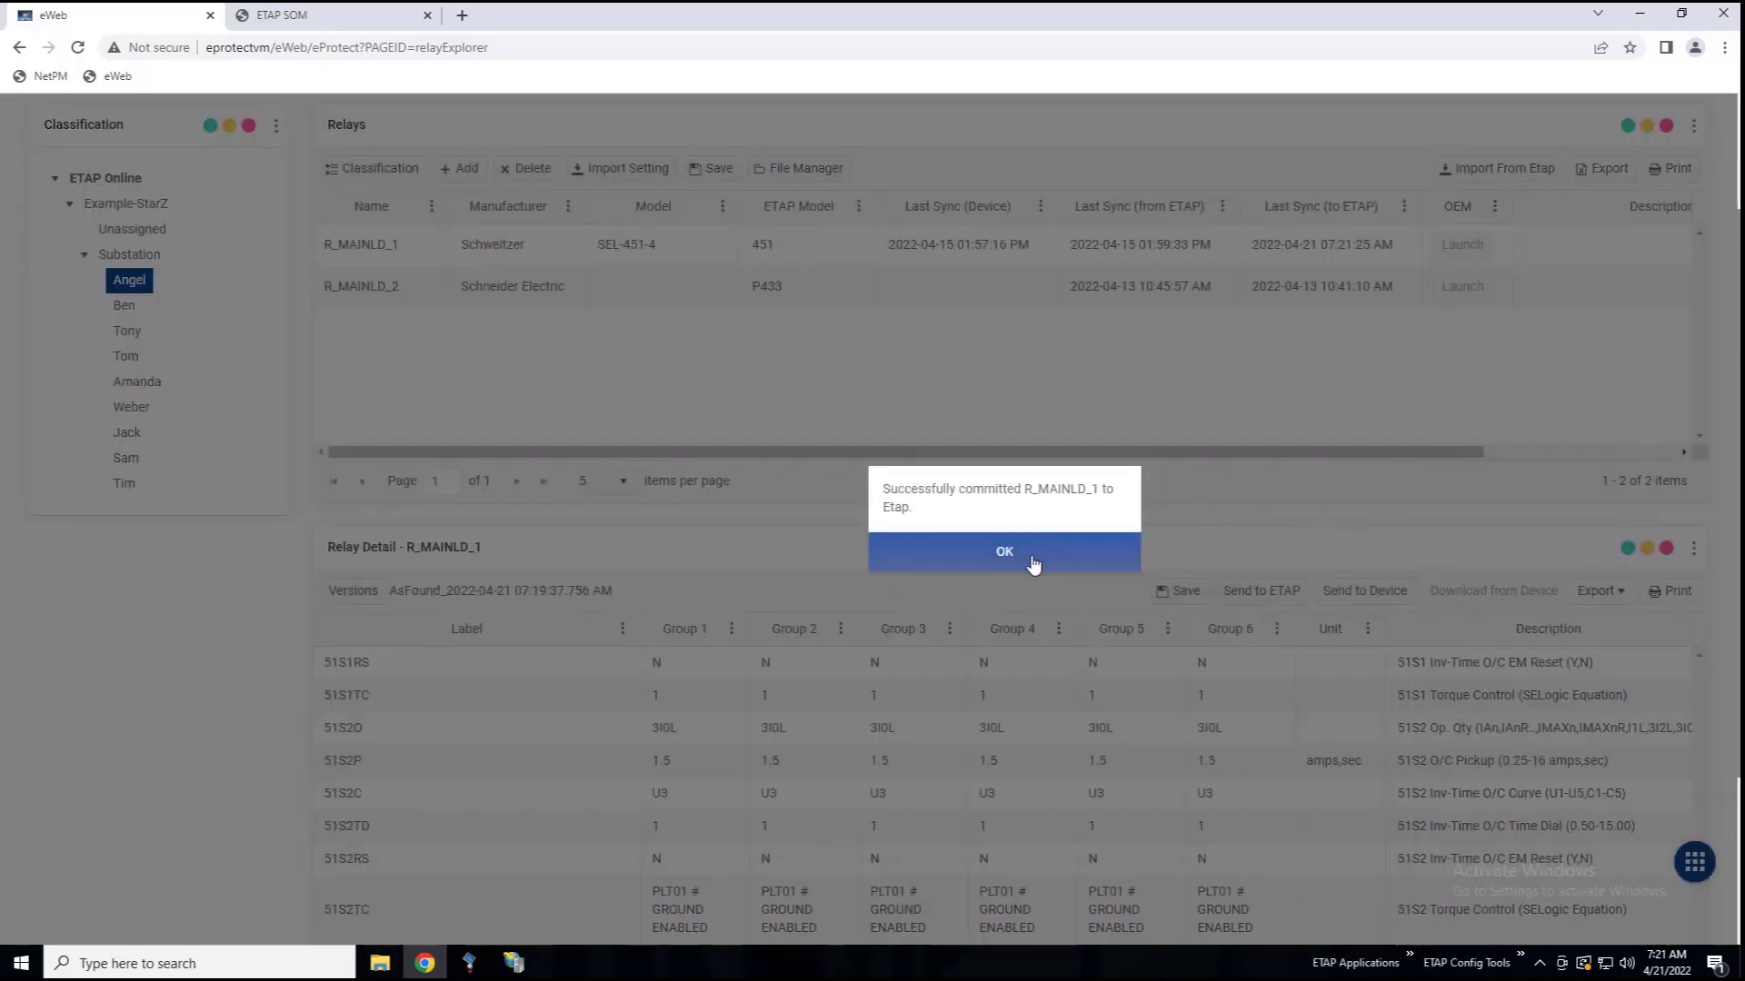
left_click(1034, 554)
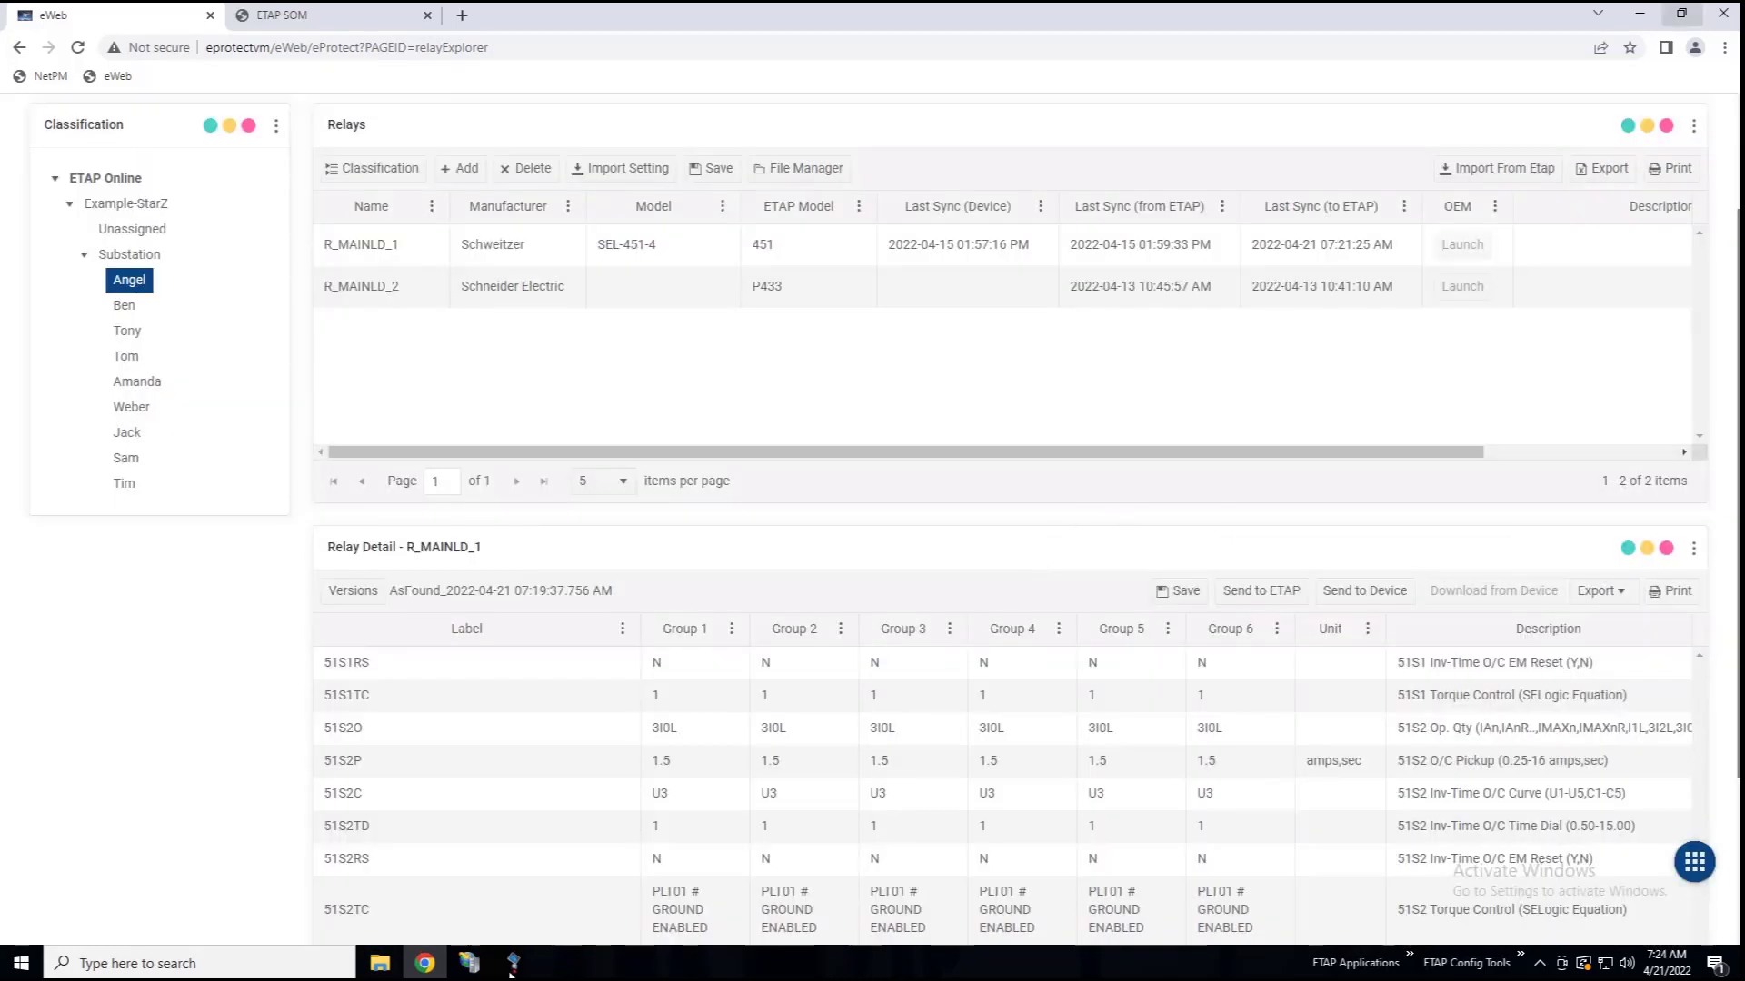
Switch to the ETAP 21.1.0 project and display the DistNetAngel network.
mouse_move(514, 962)
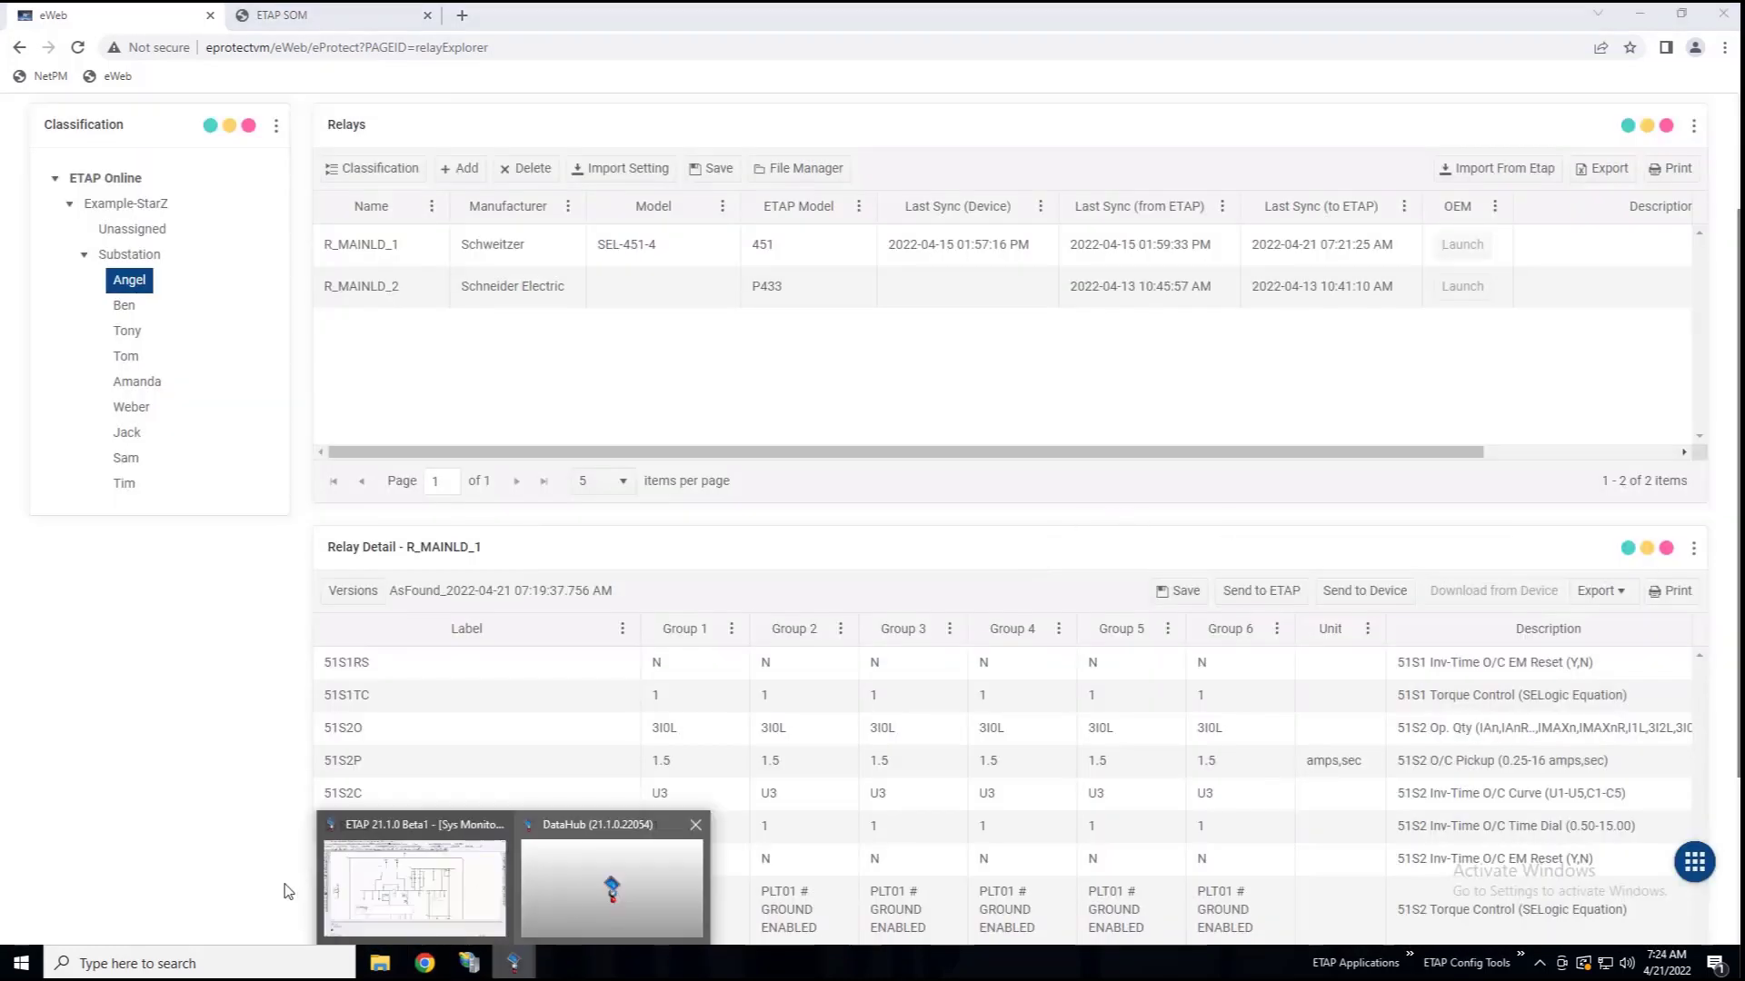
left_click(406, 895)
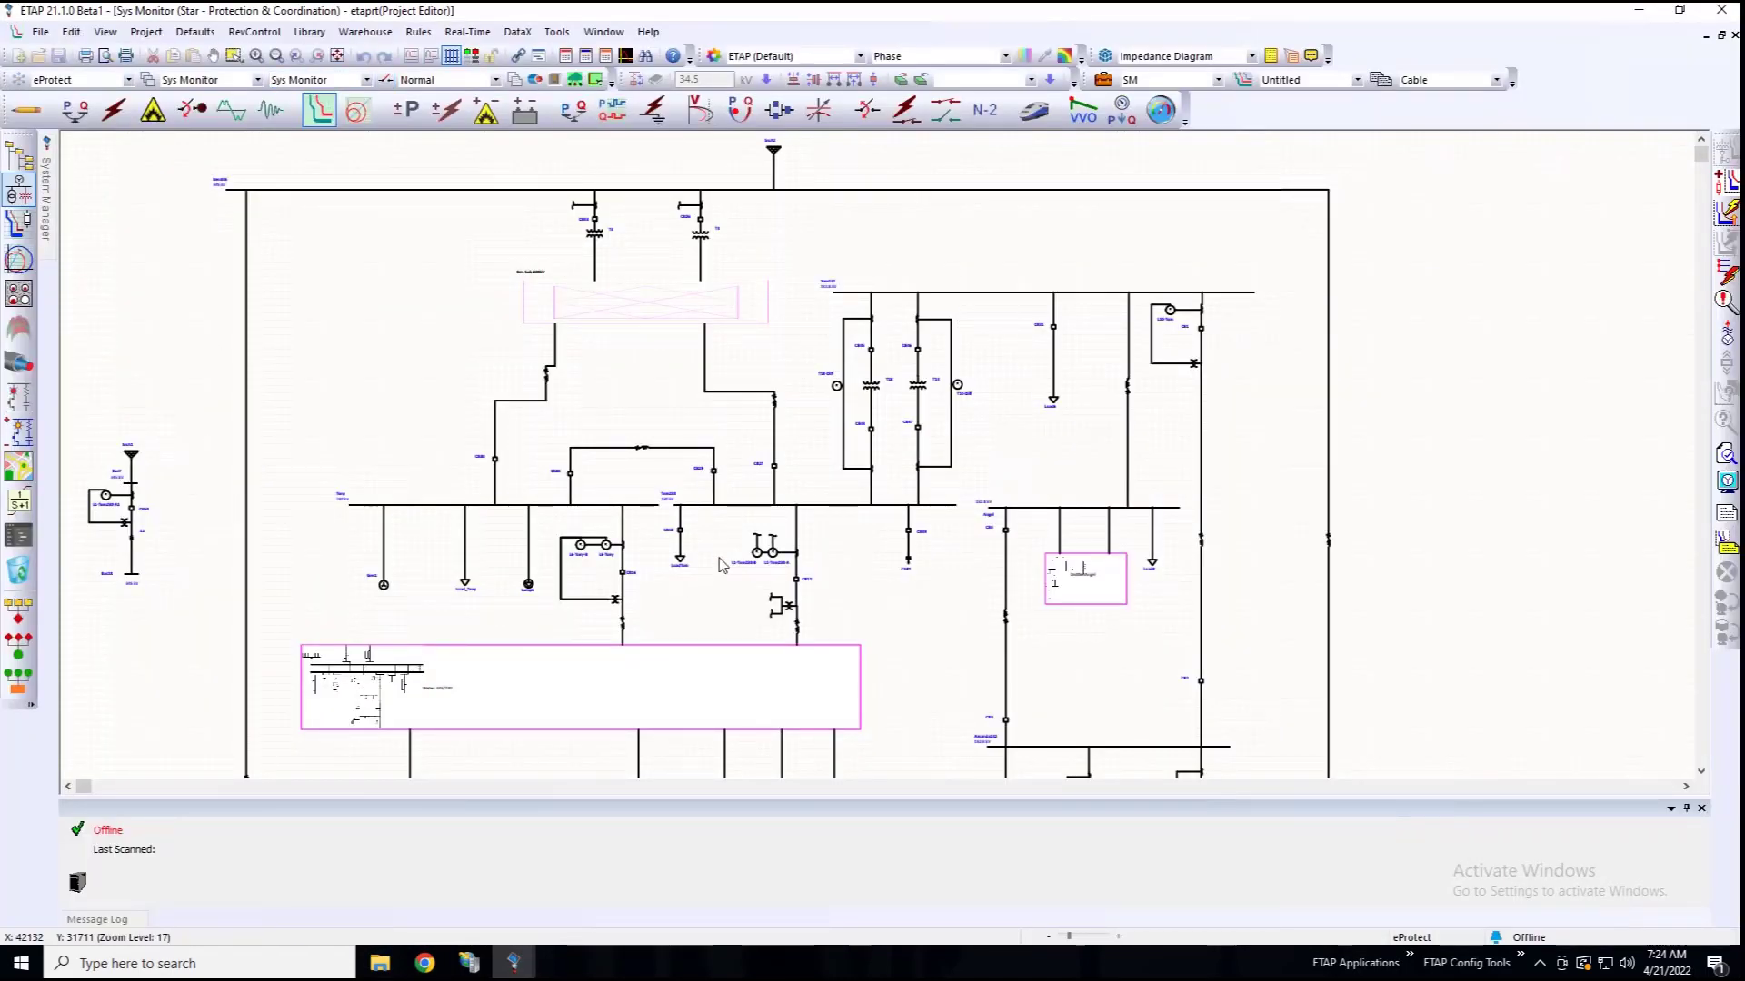
left_click(323, 81)
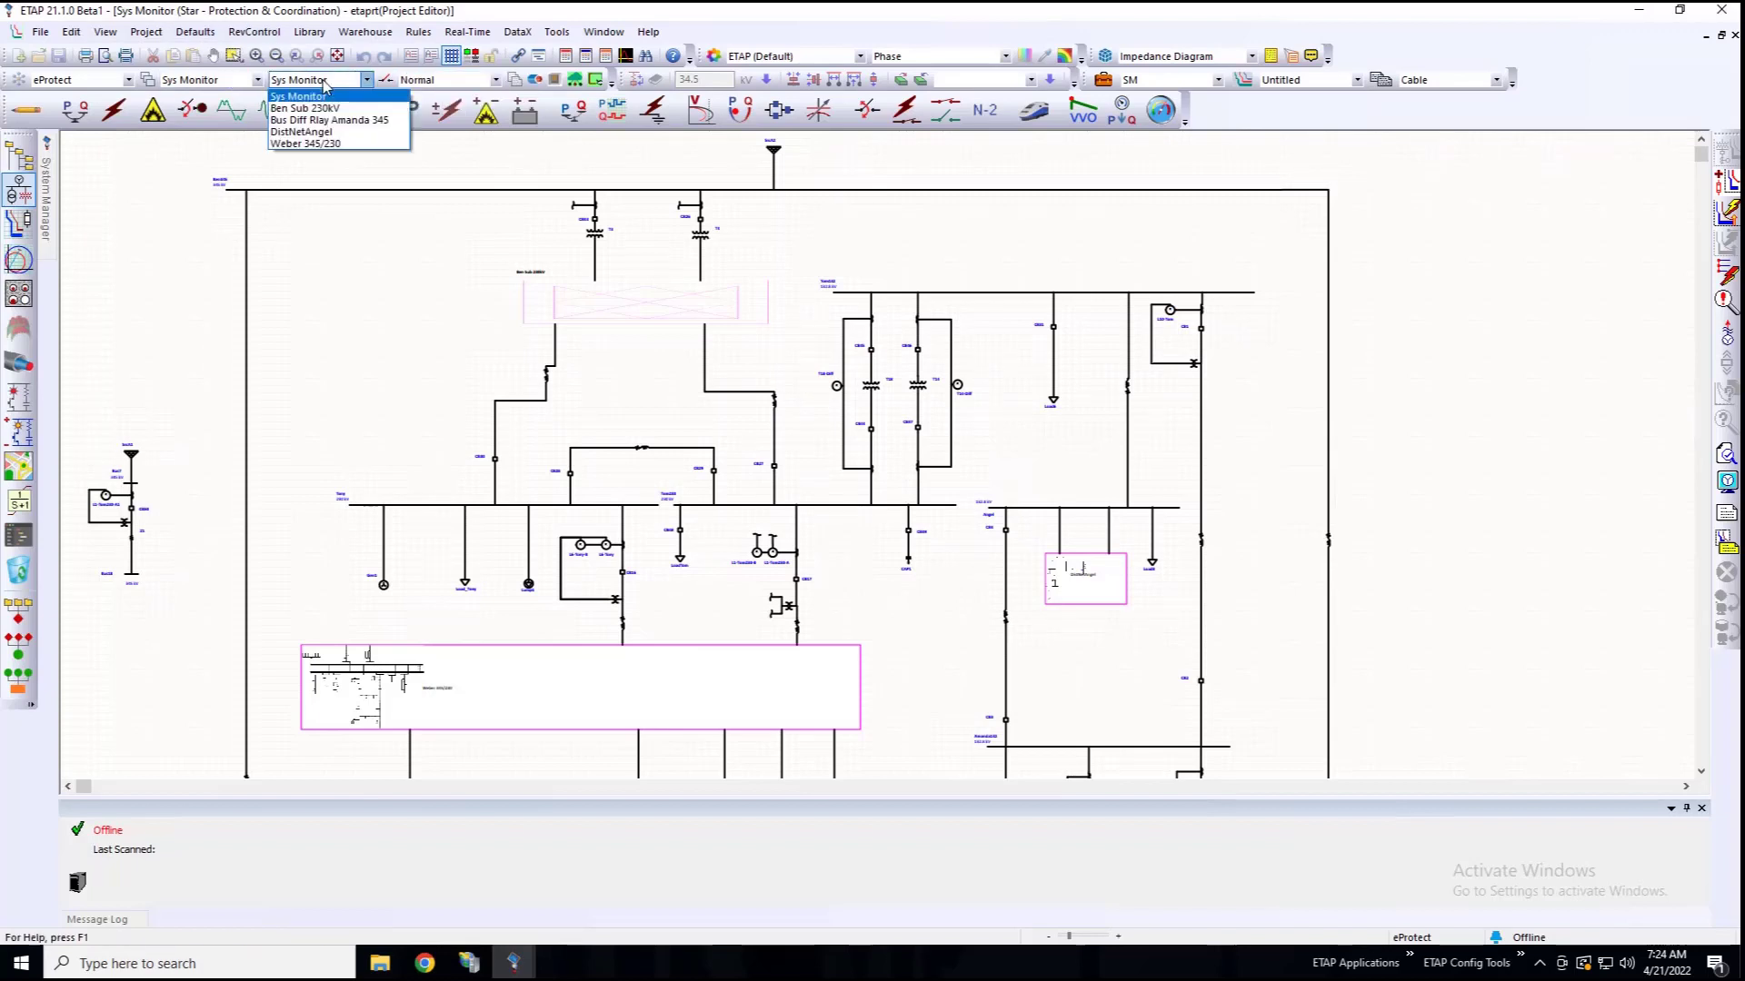
left_click(314, 132)
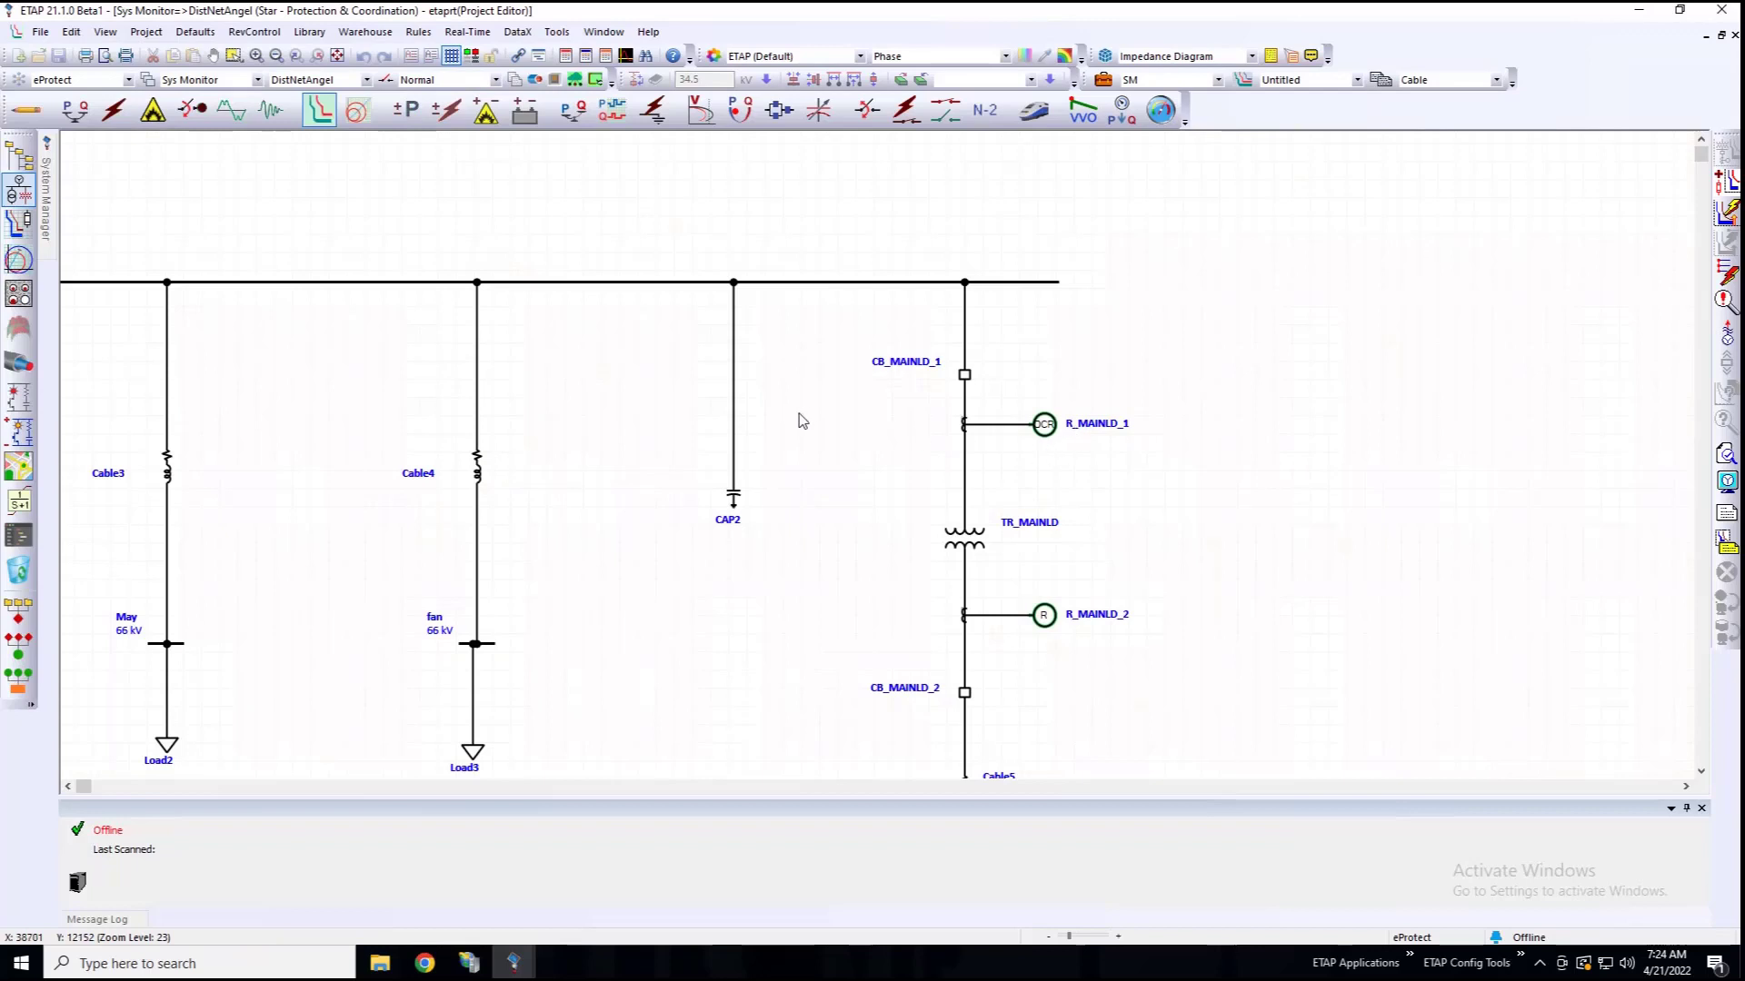
Check the available project revisions, and review relay R_MAINLD_1's OCR phase overcurrent pickup and time dial without changing them.
left_click(83, 83)
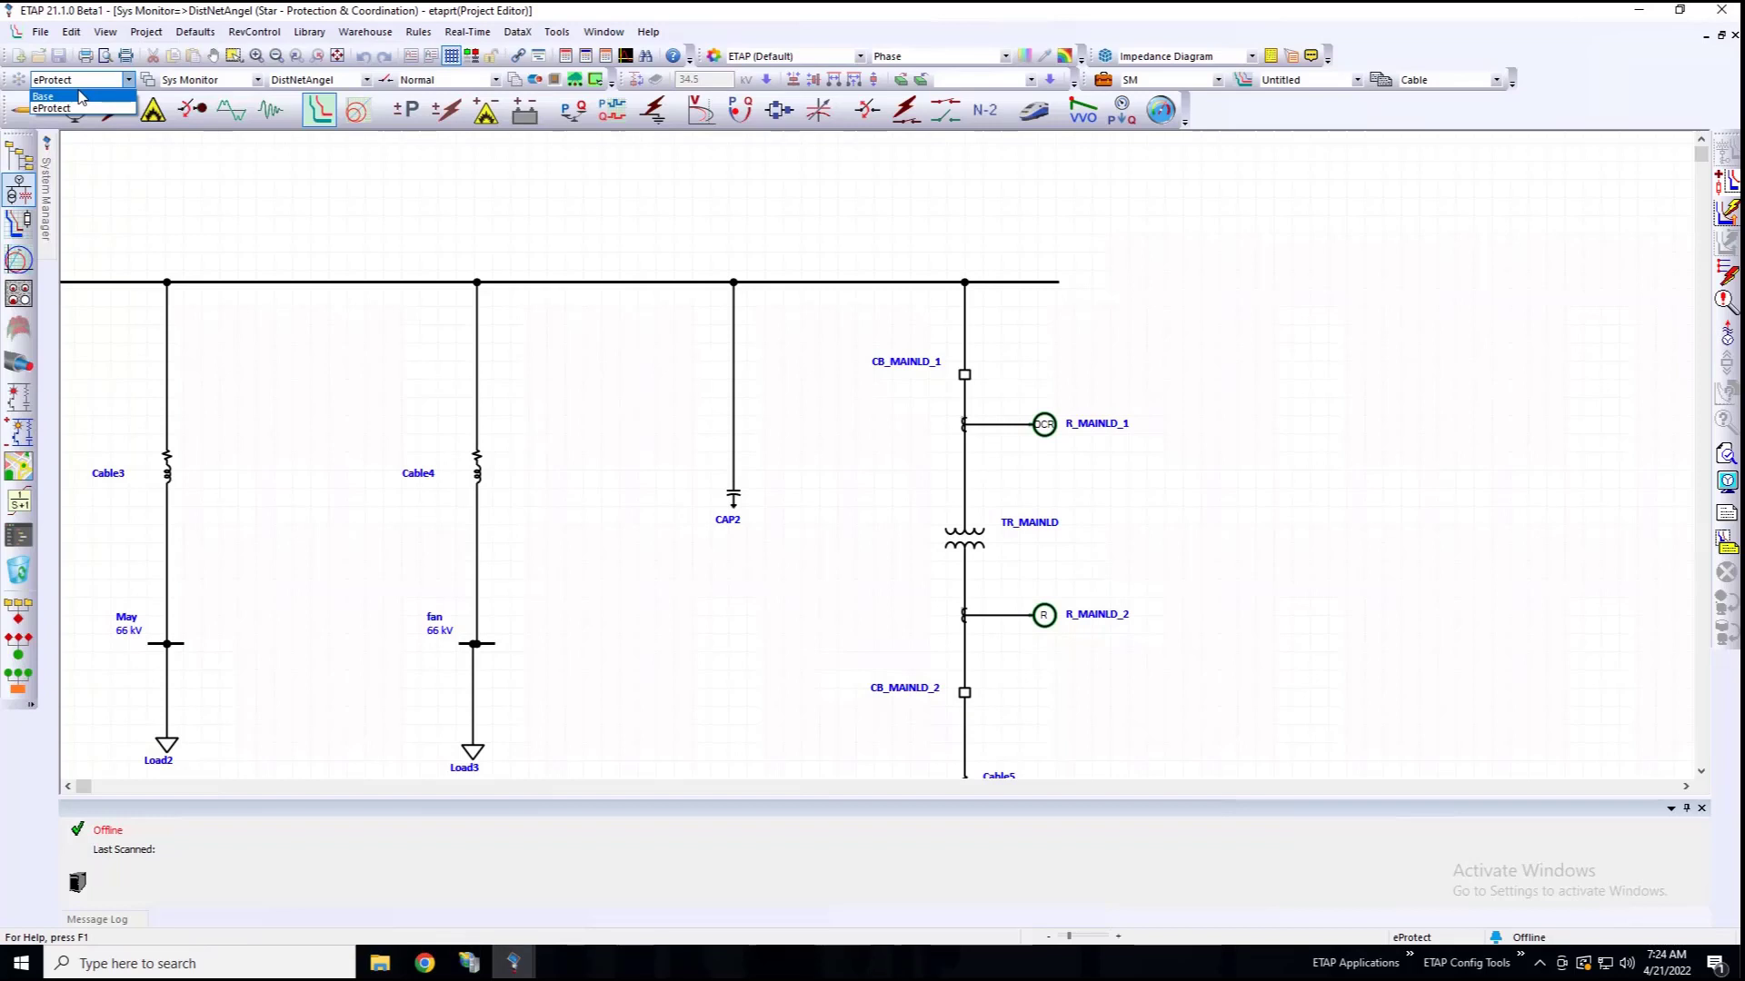
left_click(657, 163)
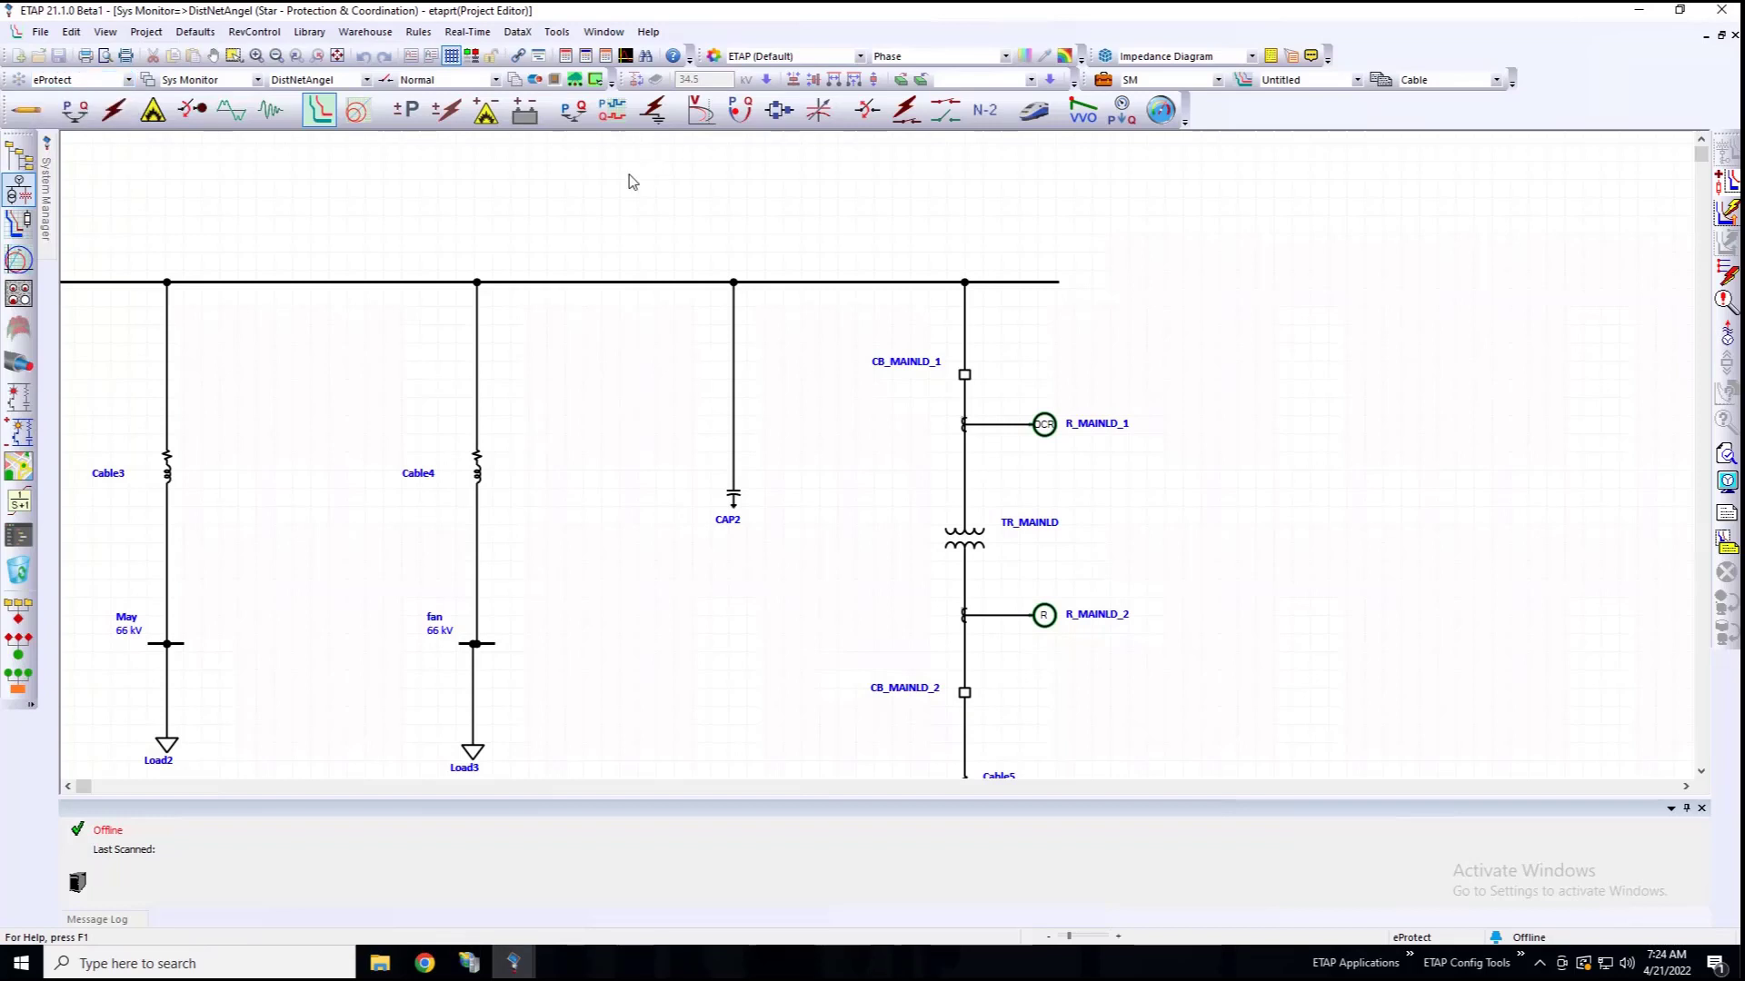
double_click(1127, 440)
left_click(706, 203)
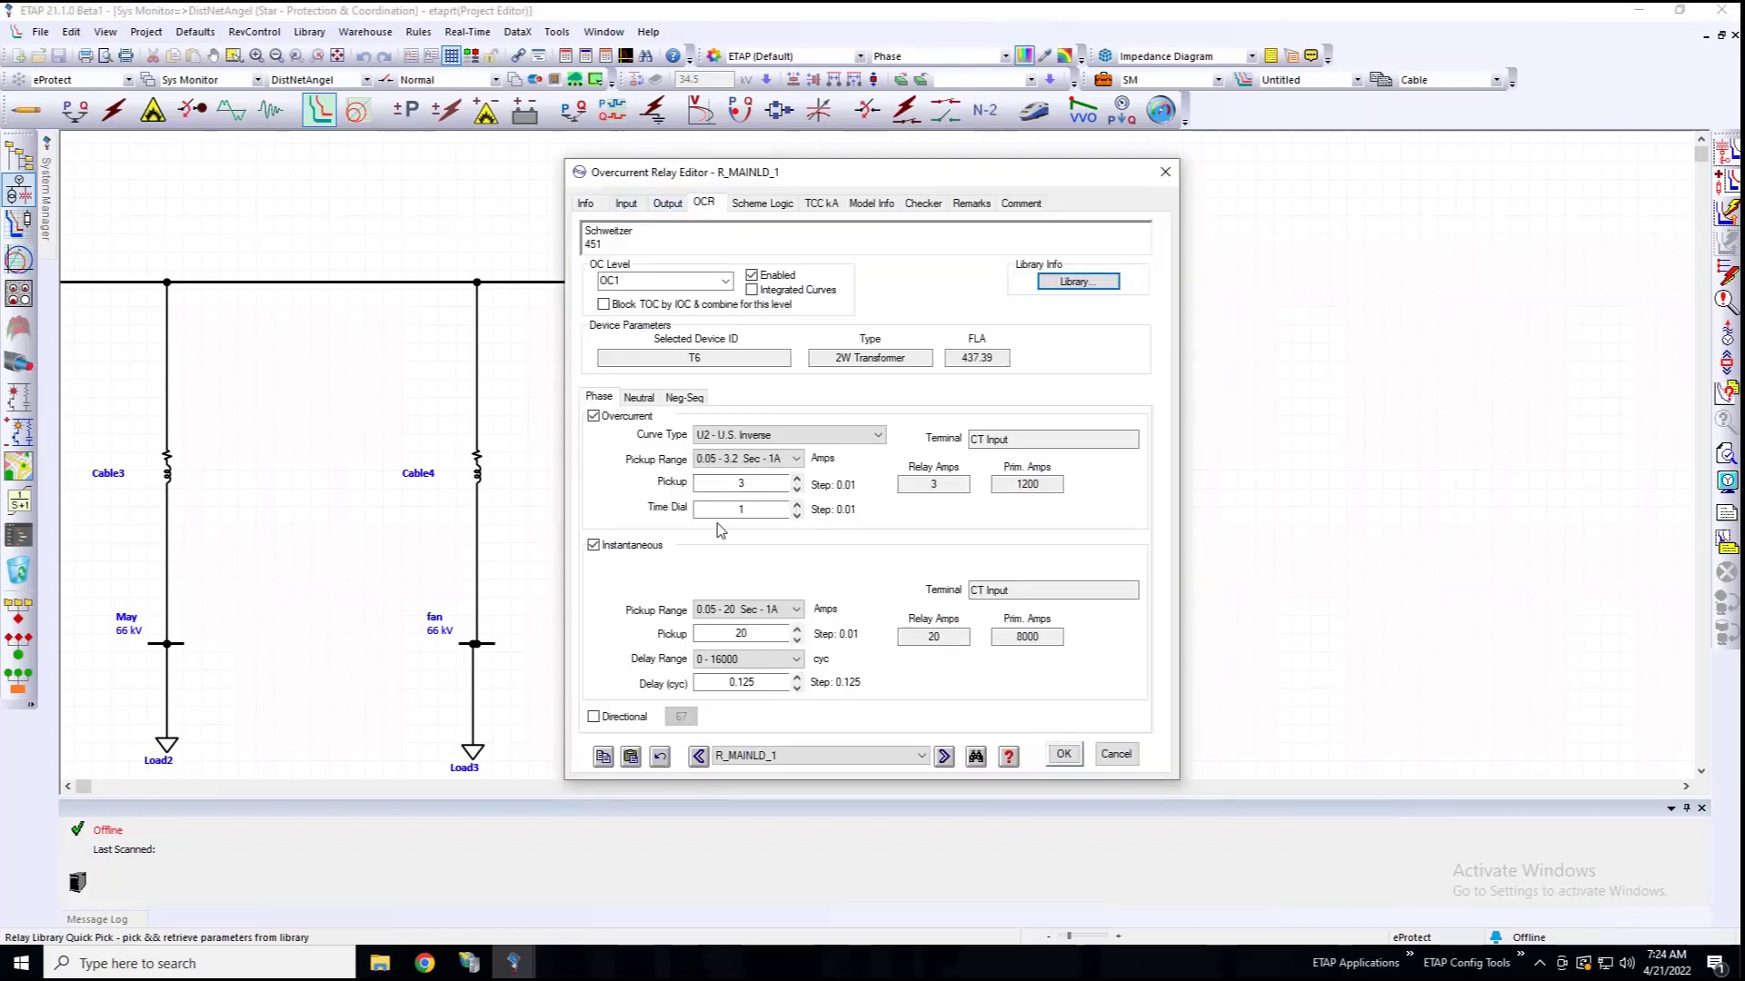
left_click(1127, 754)
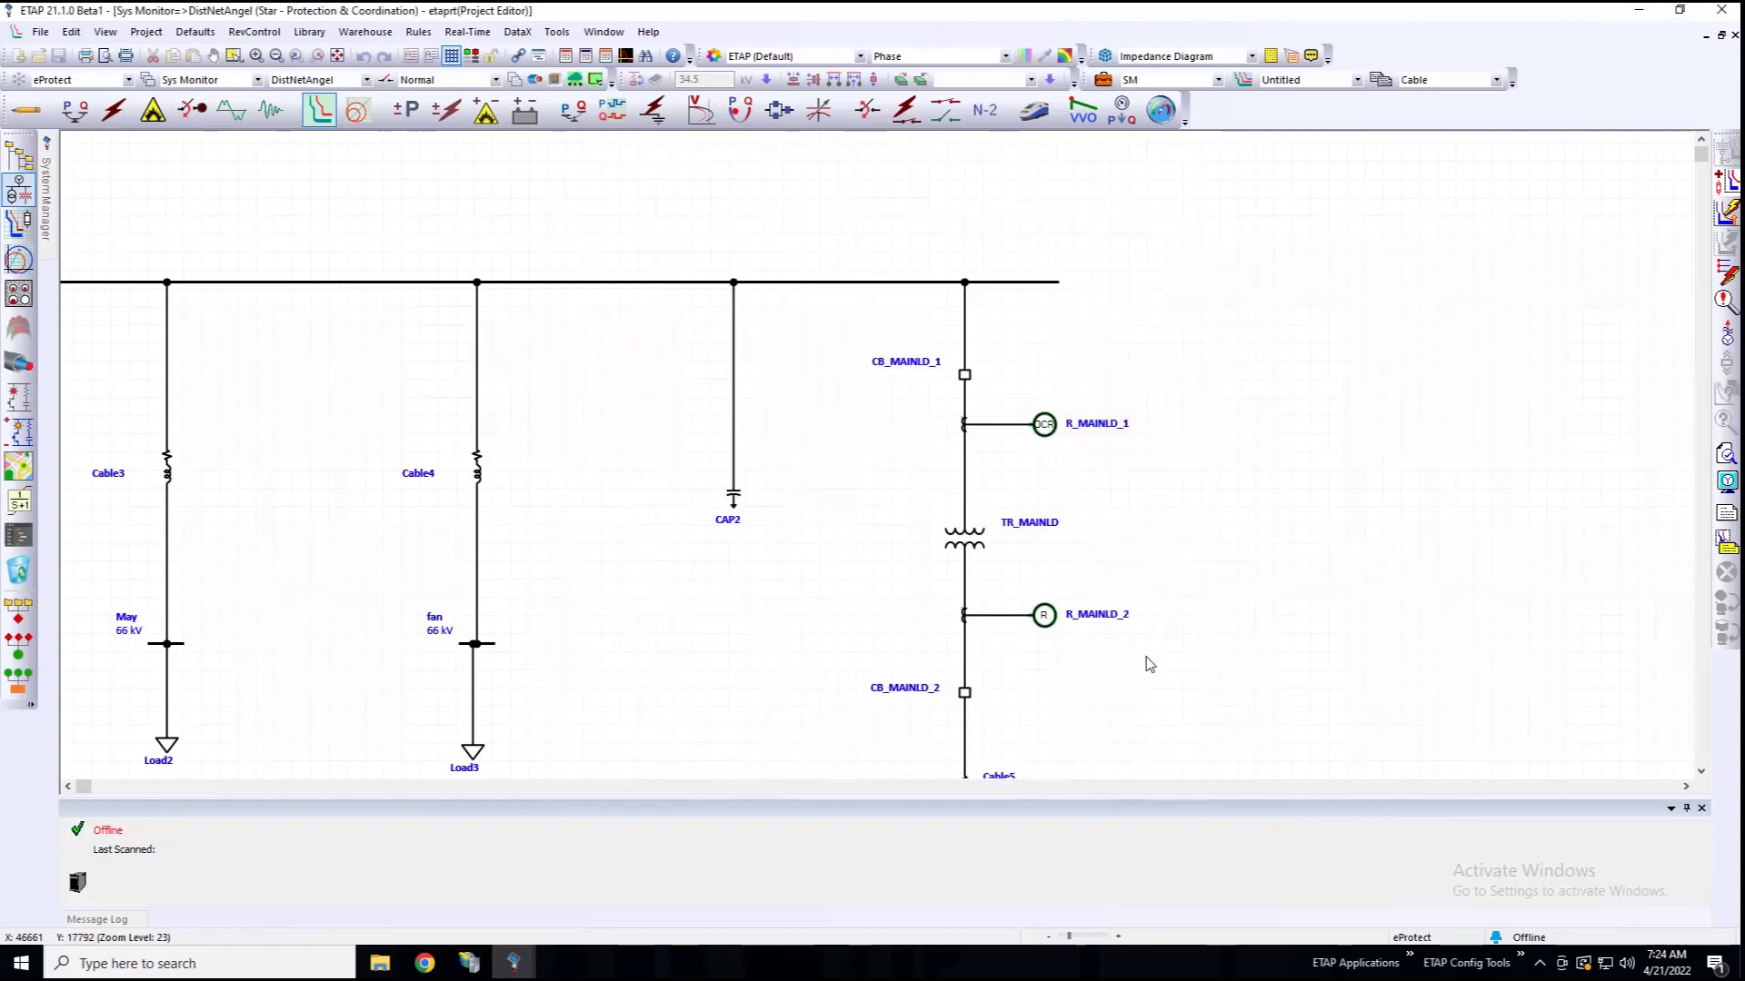
Select the branch from CB_MAINLD_1 down to MAINLOAD, run Star Auto-Evaluation on it and maximize the analysis viewer.
scroll(1258, 636, "down", 2)
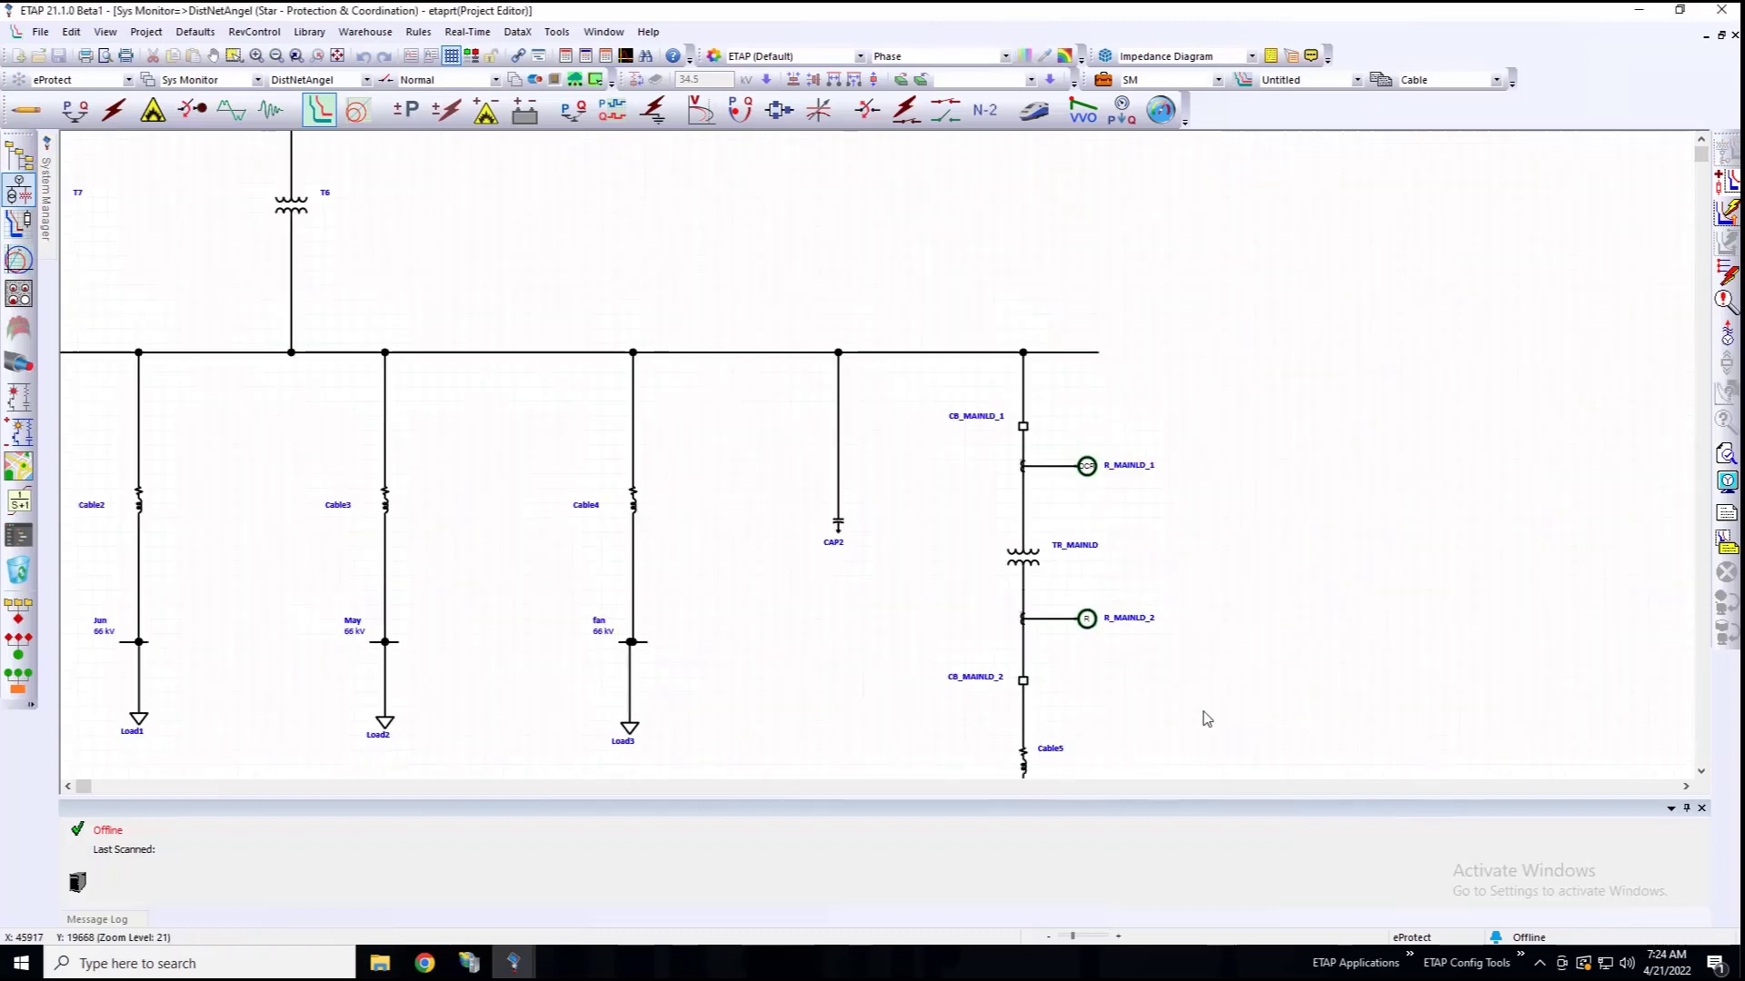
scroll(1136, 650, "down", 1)
left_click_drag(1197, 738, 927, 297)
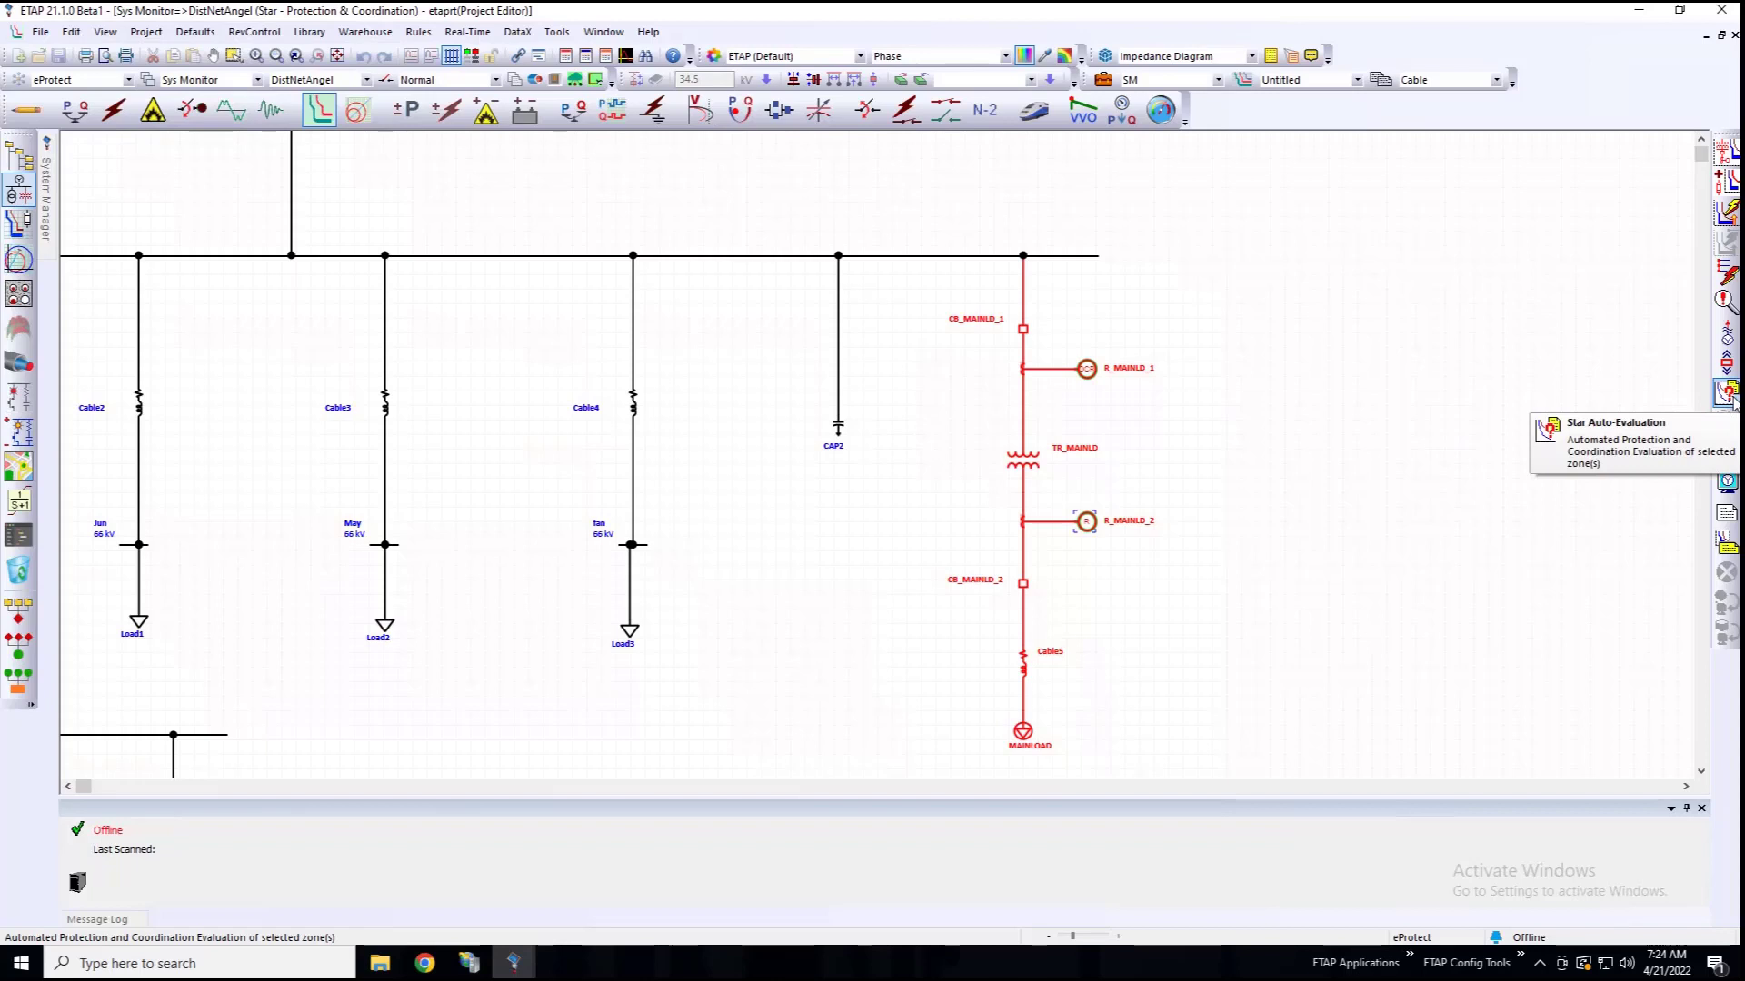
left_click(1727, 394)
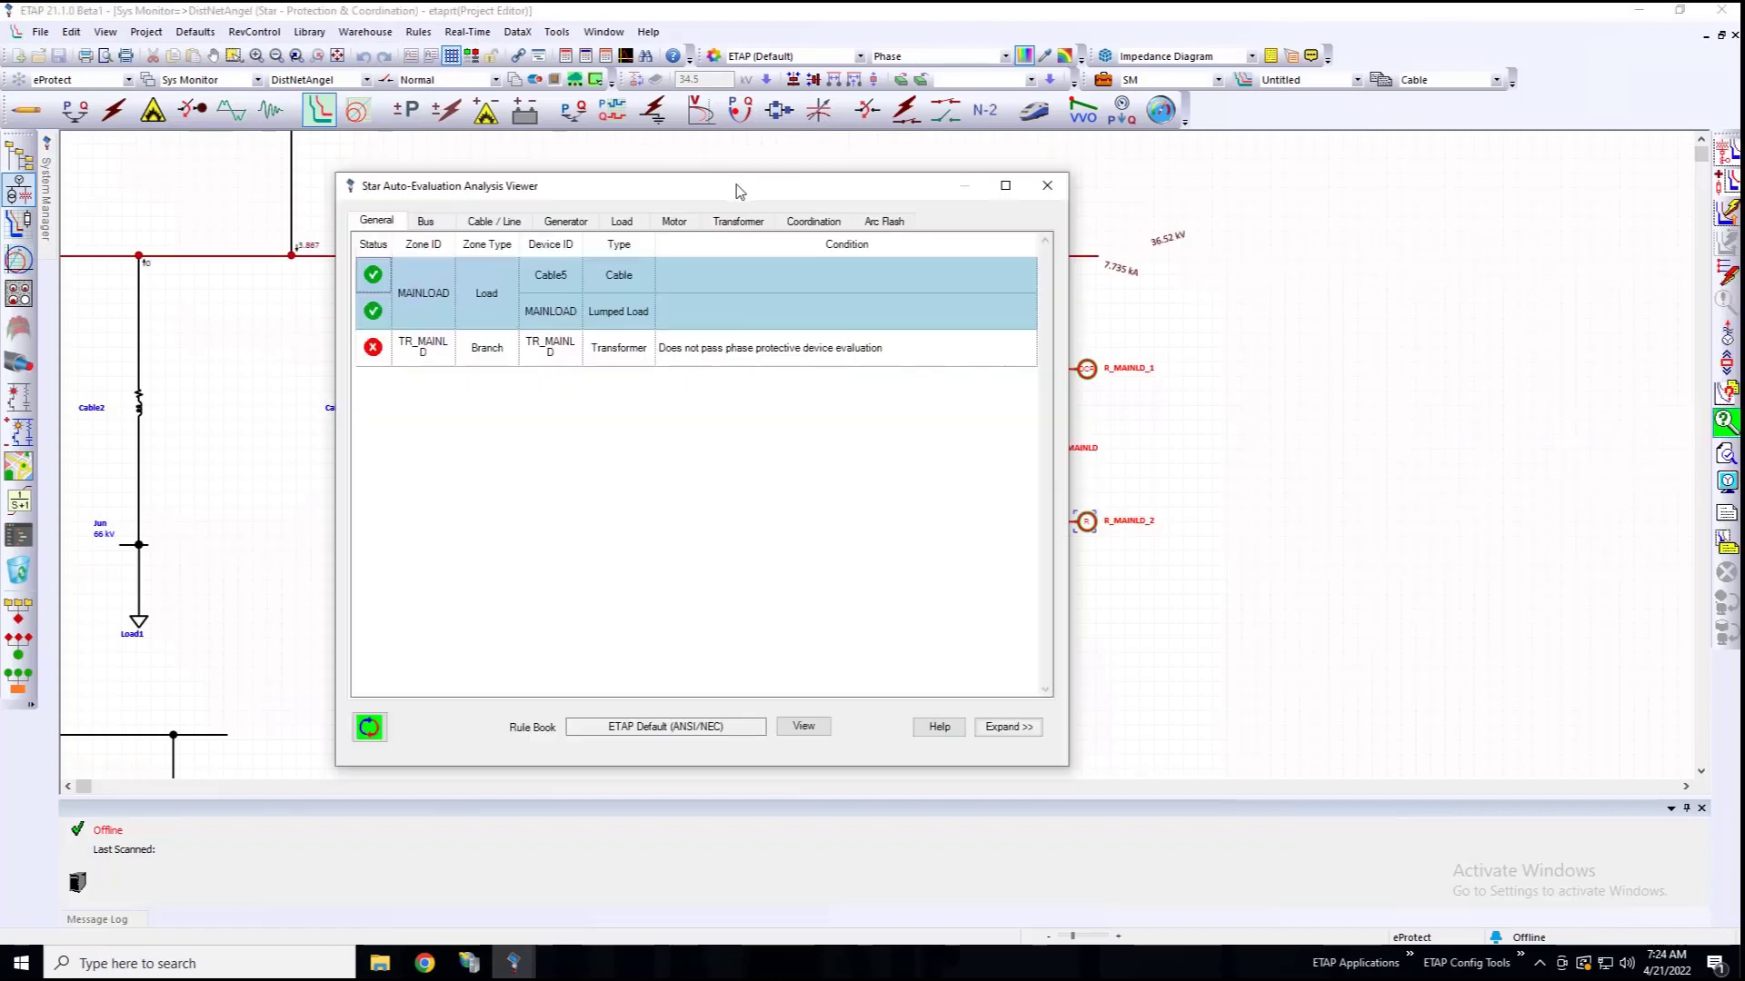
double_click(737, 188)
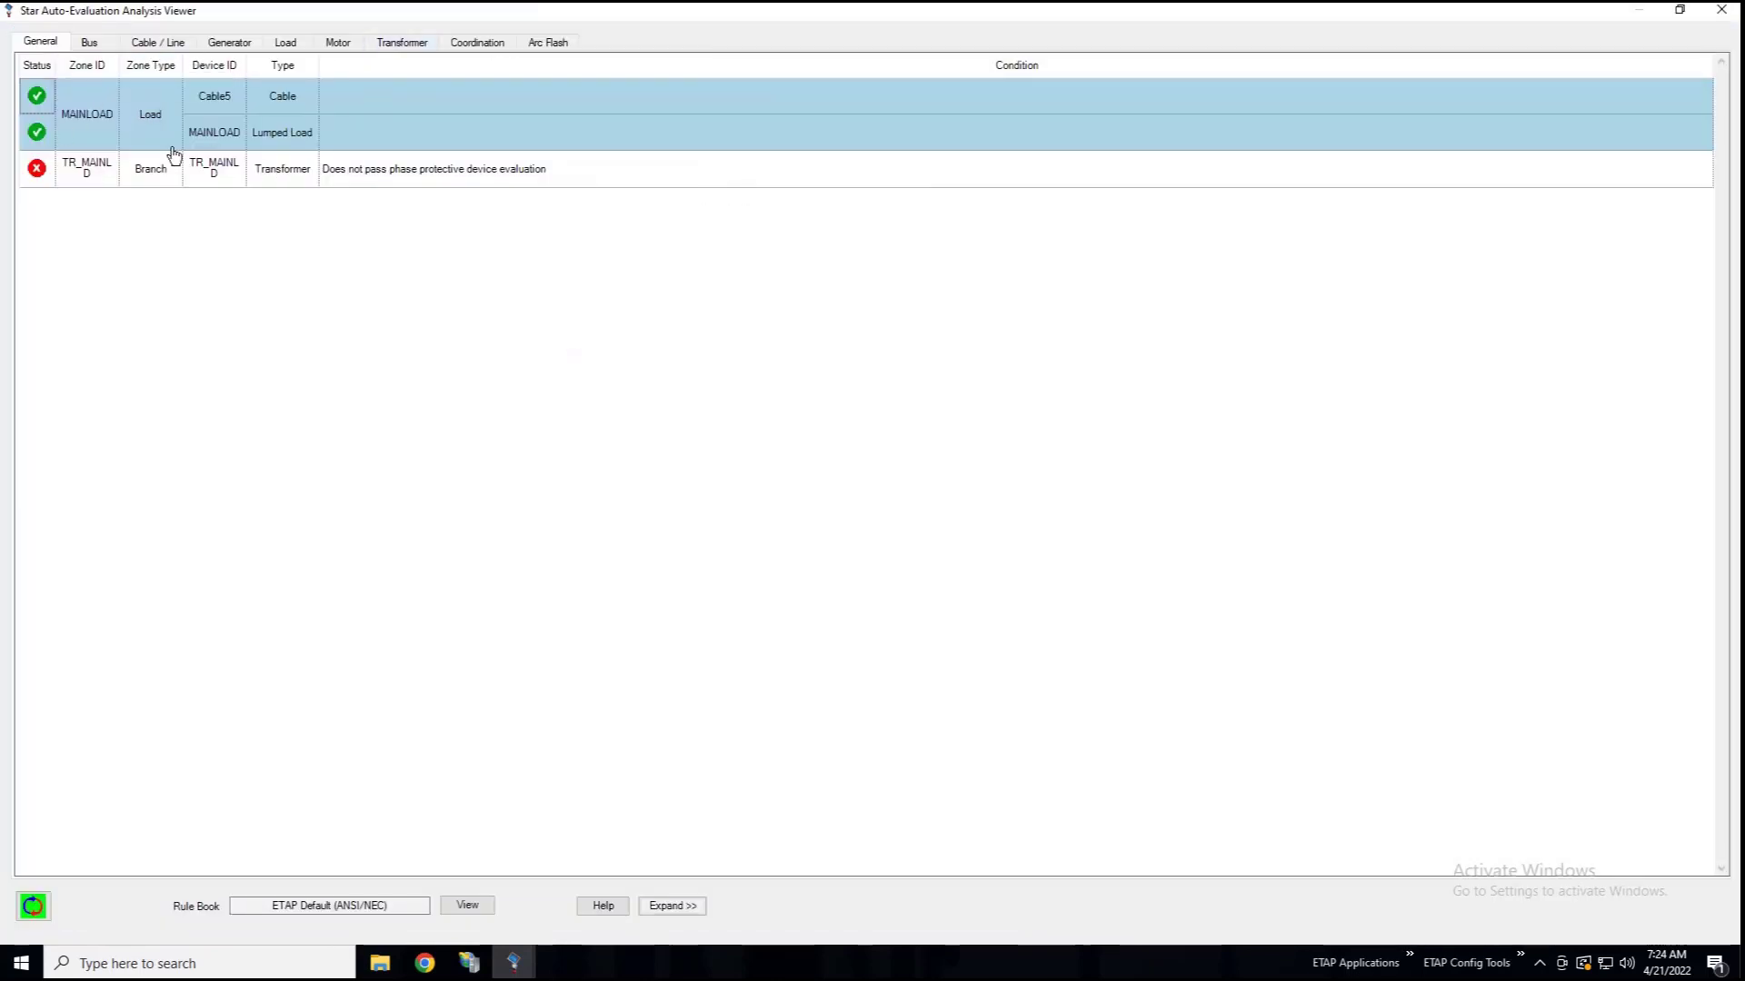
On the TR_MAINLD transformer protection plot, move R_MAINLD_1's phase overcurrent curve to a pickup of about 0.58 and time dial of about 3.9.
left_click(406, 44)
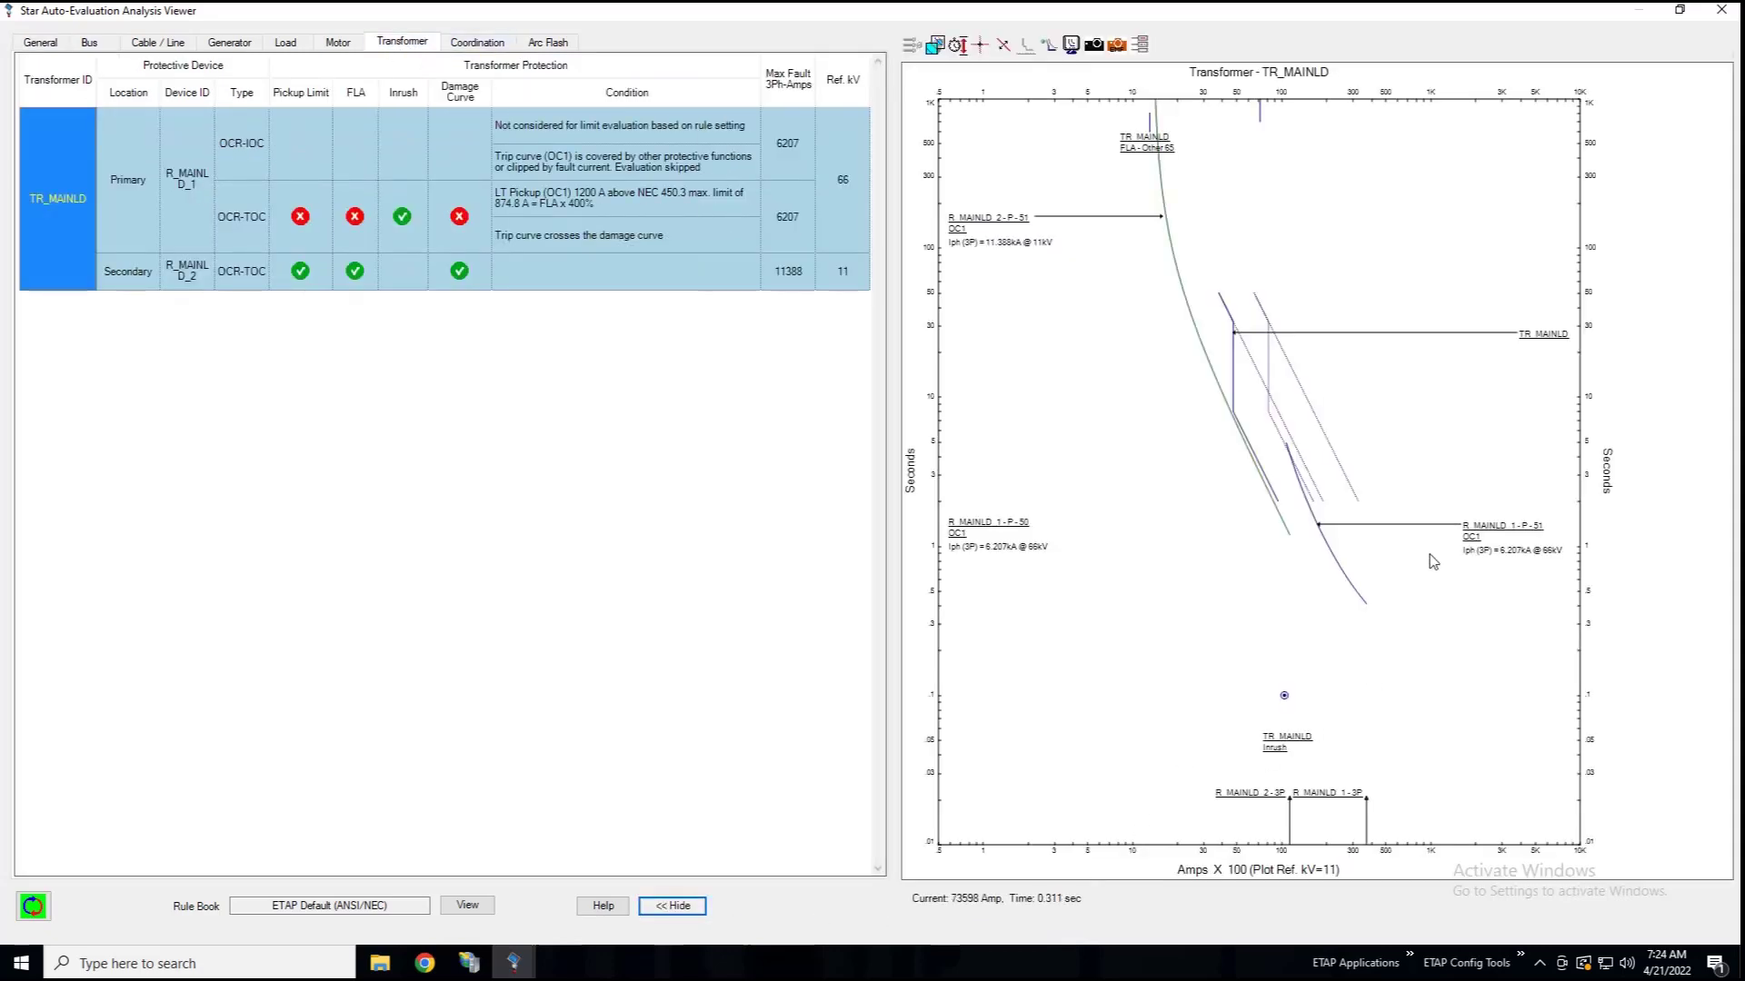
left_click(1336, 570)
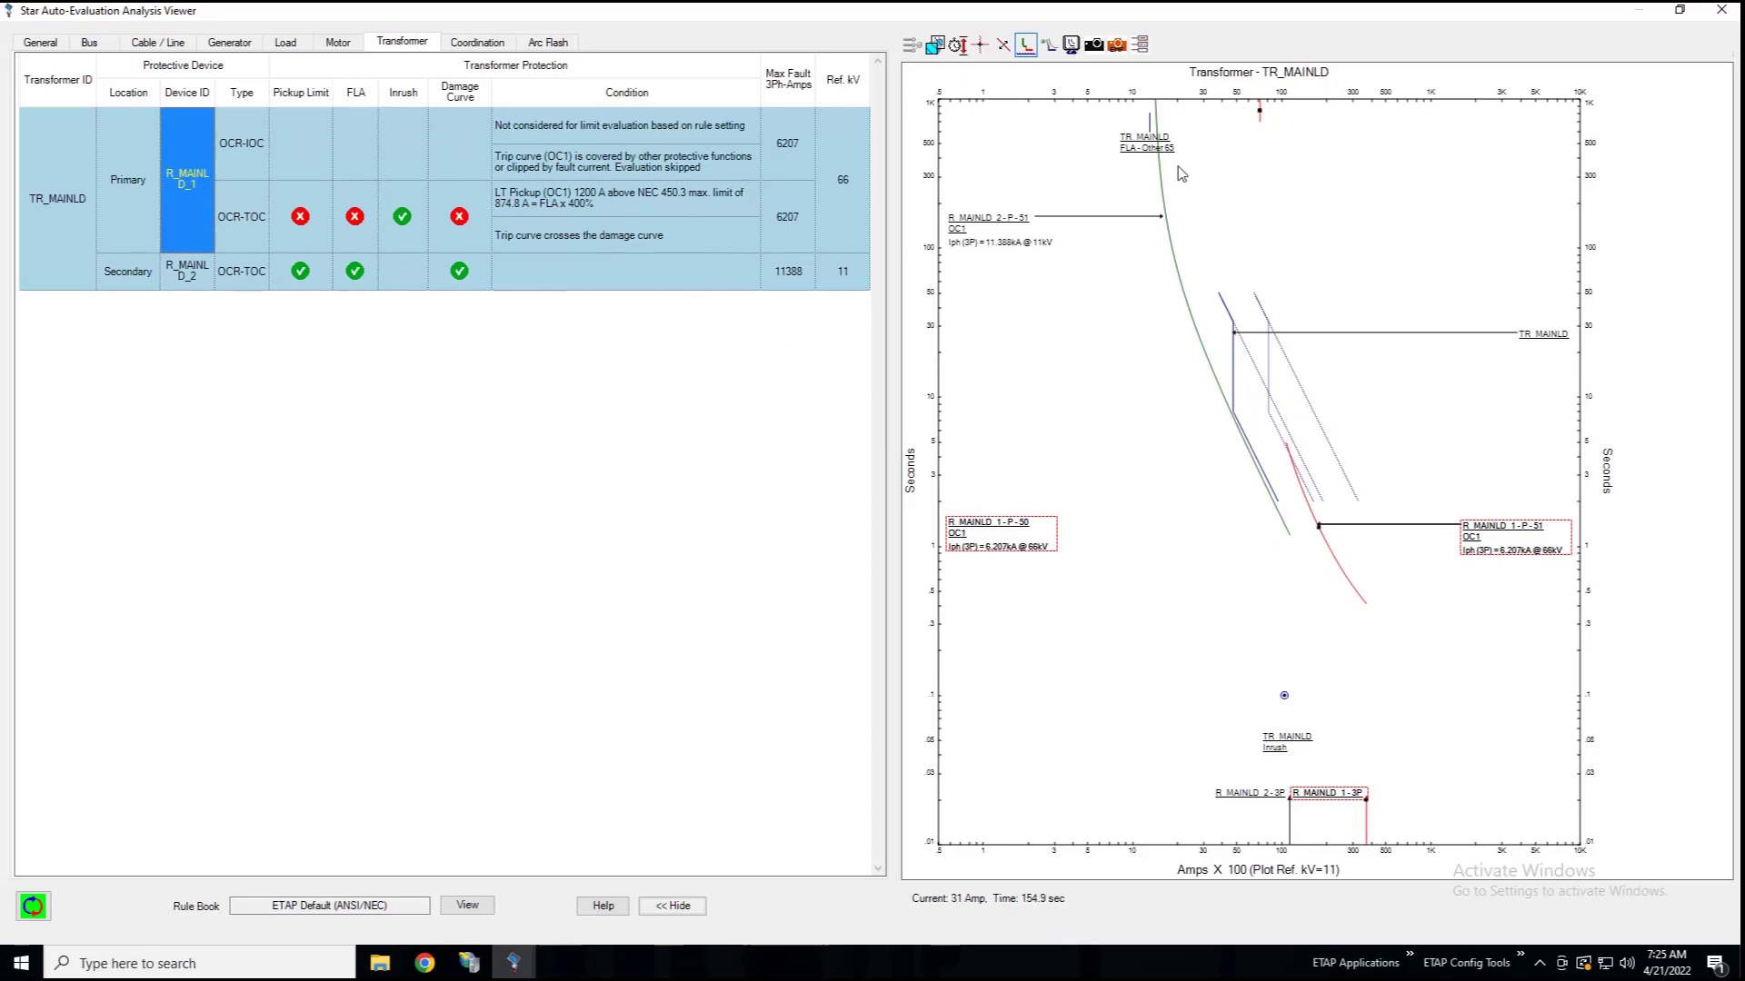
left_click_drag(1227, 116, 1156, 118)
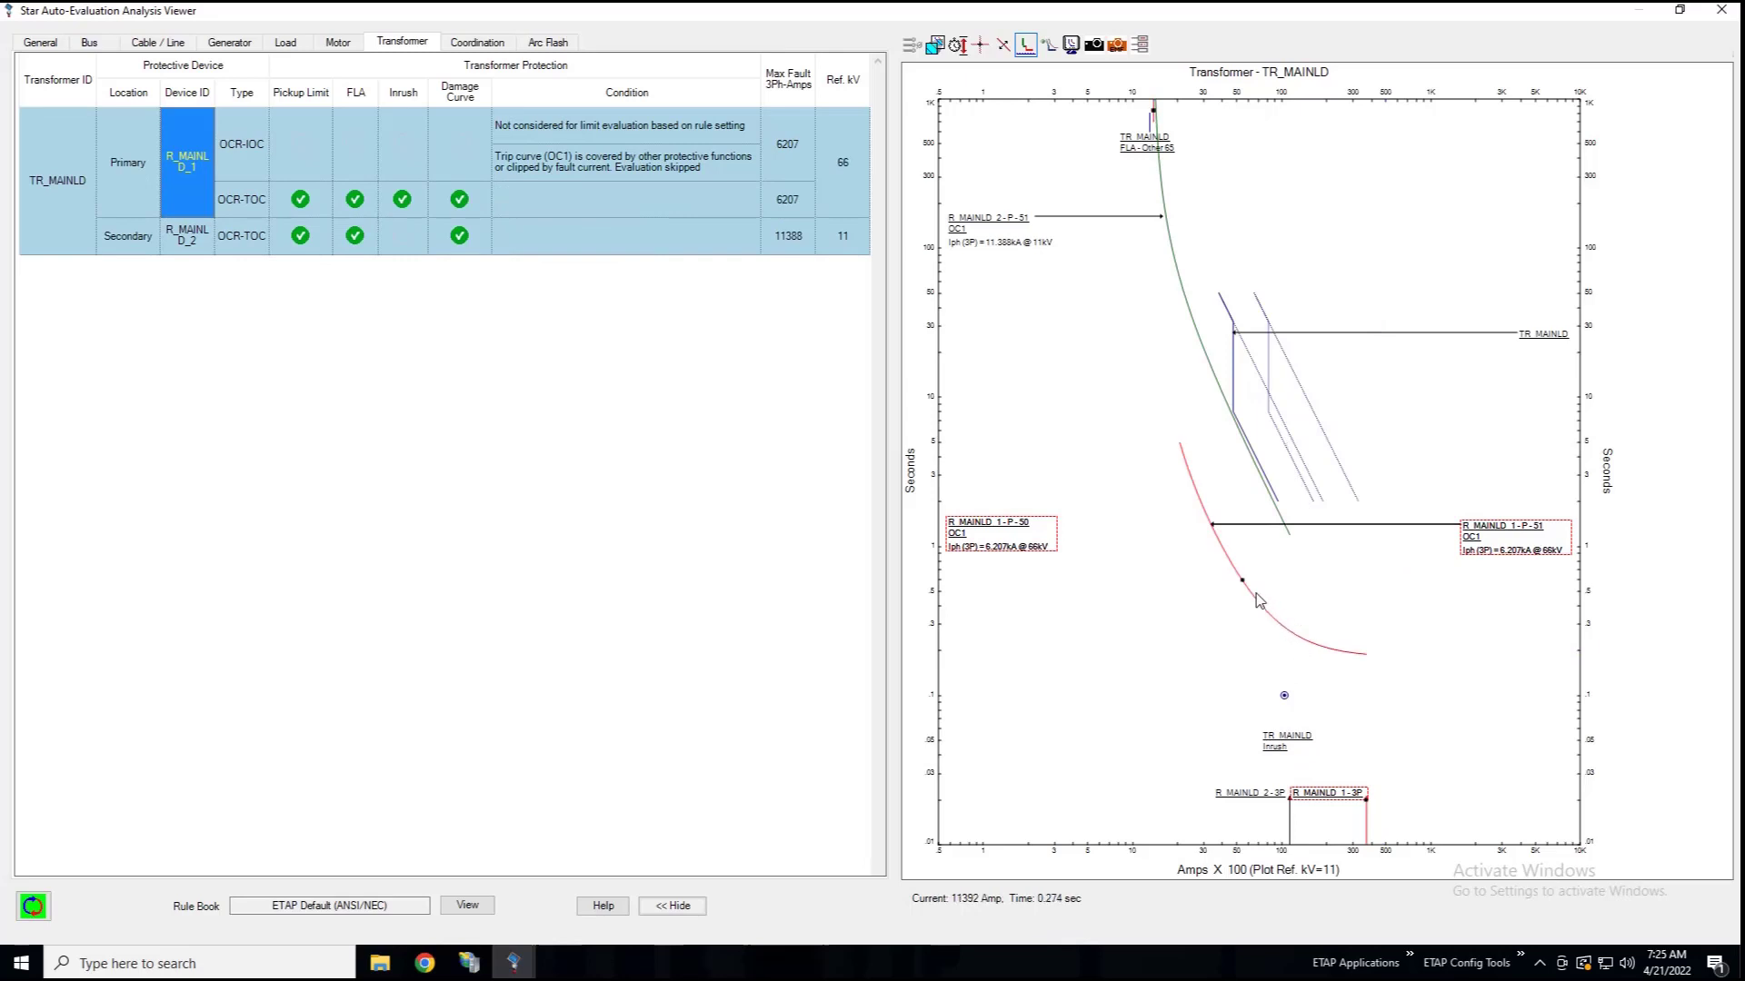
left_click_drag(1242, 589, 1245, 492)
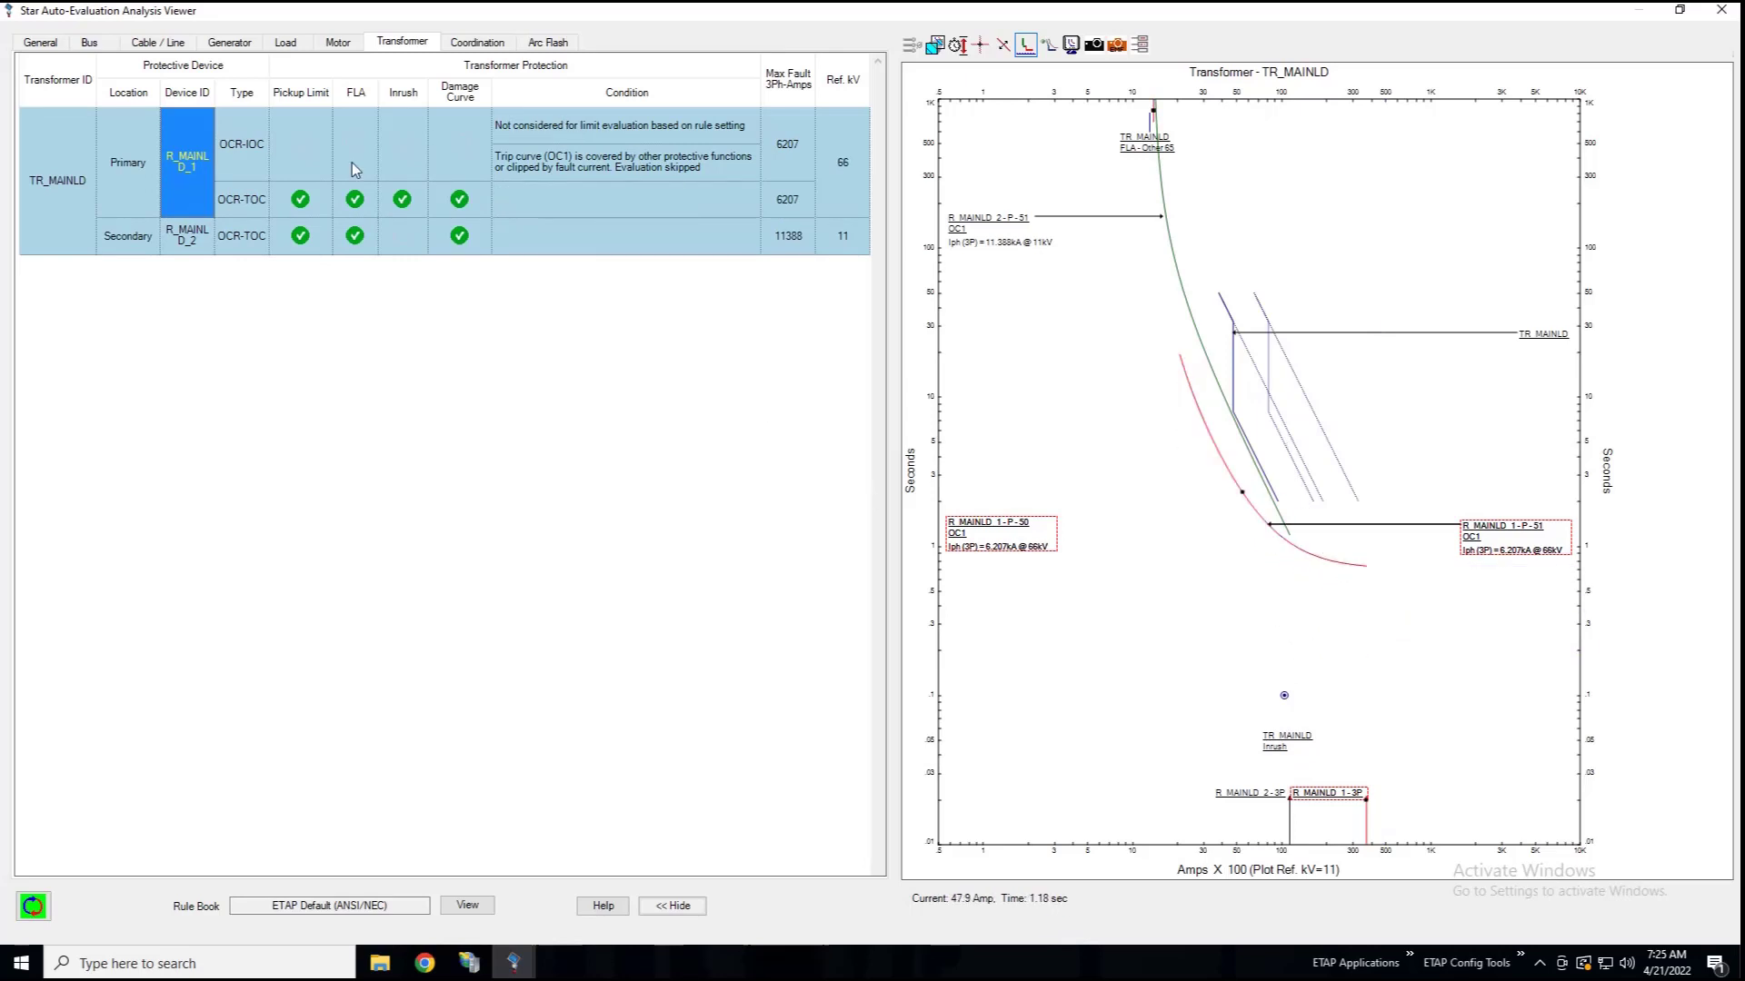
Review the load and Cable5 protection evaluations, and close the Star Auto-Evaluation viewer.
left_click(283, 42)
left_click(153, 45)
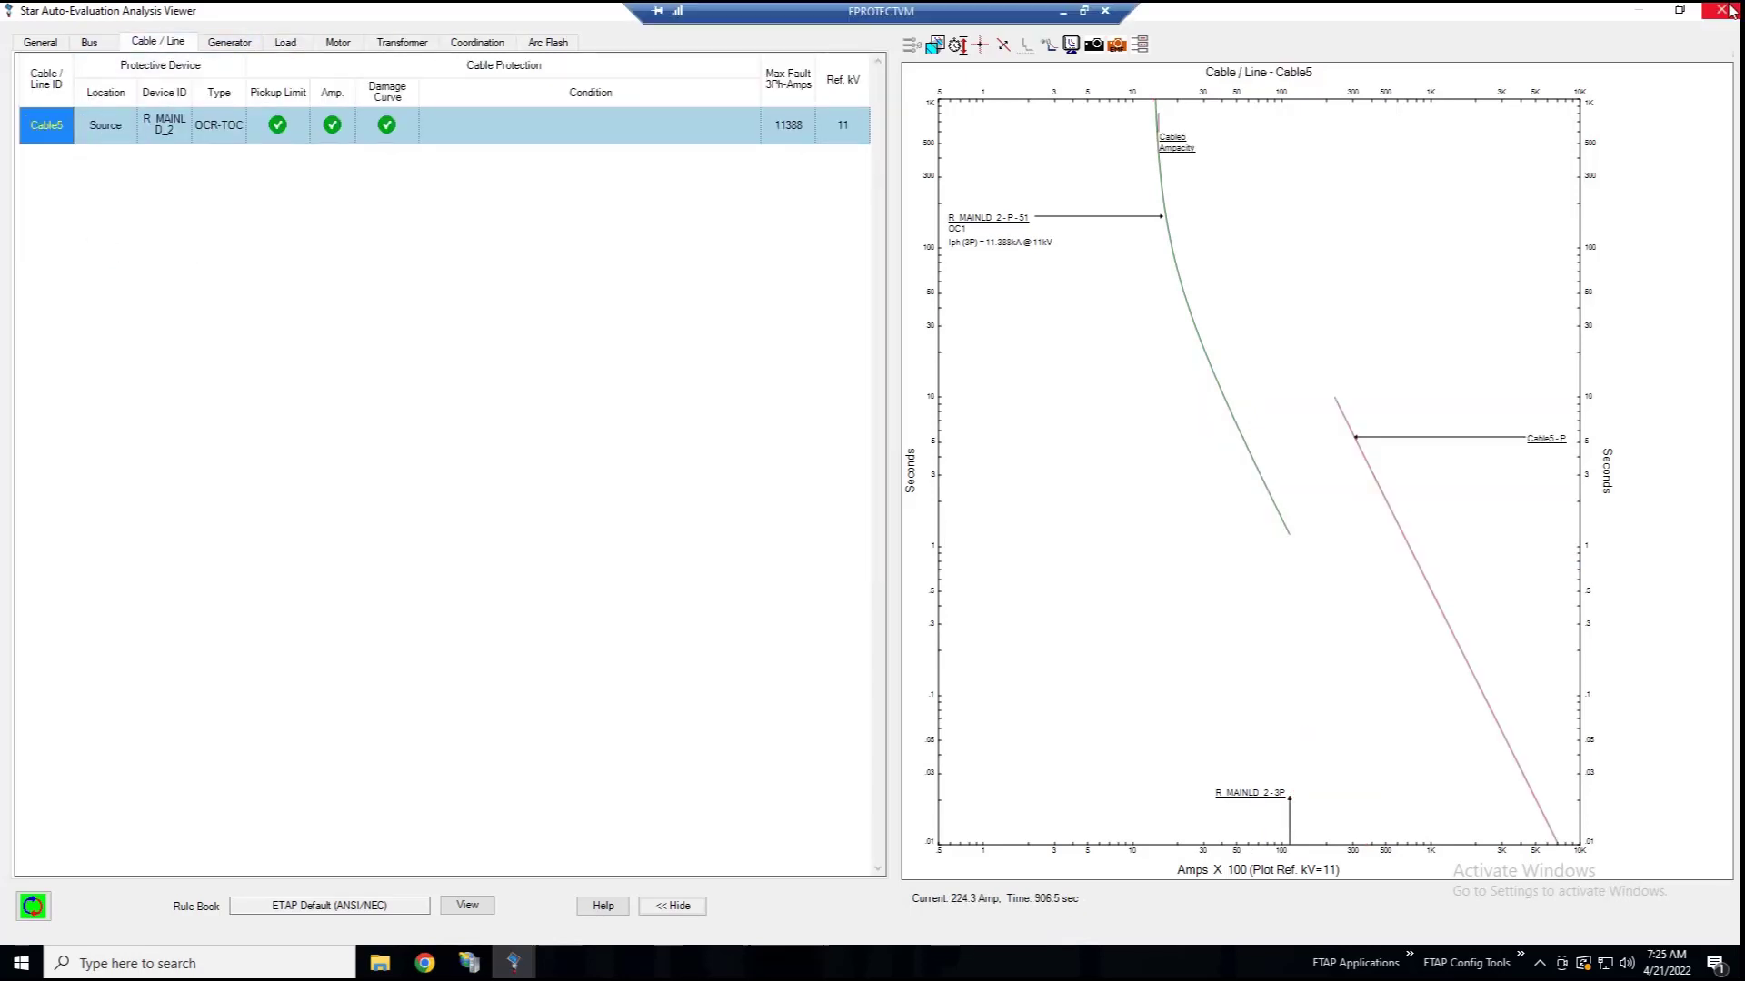
left_click(1720, 9)
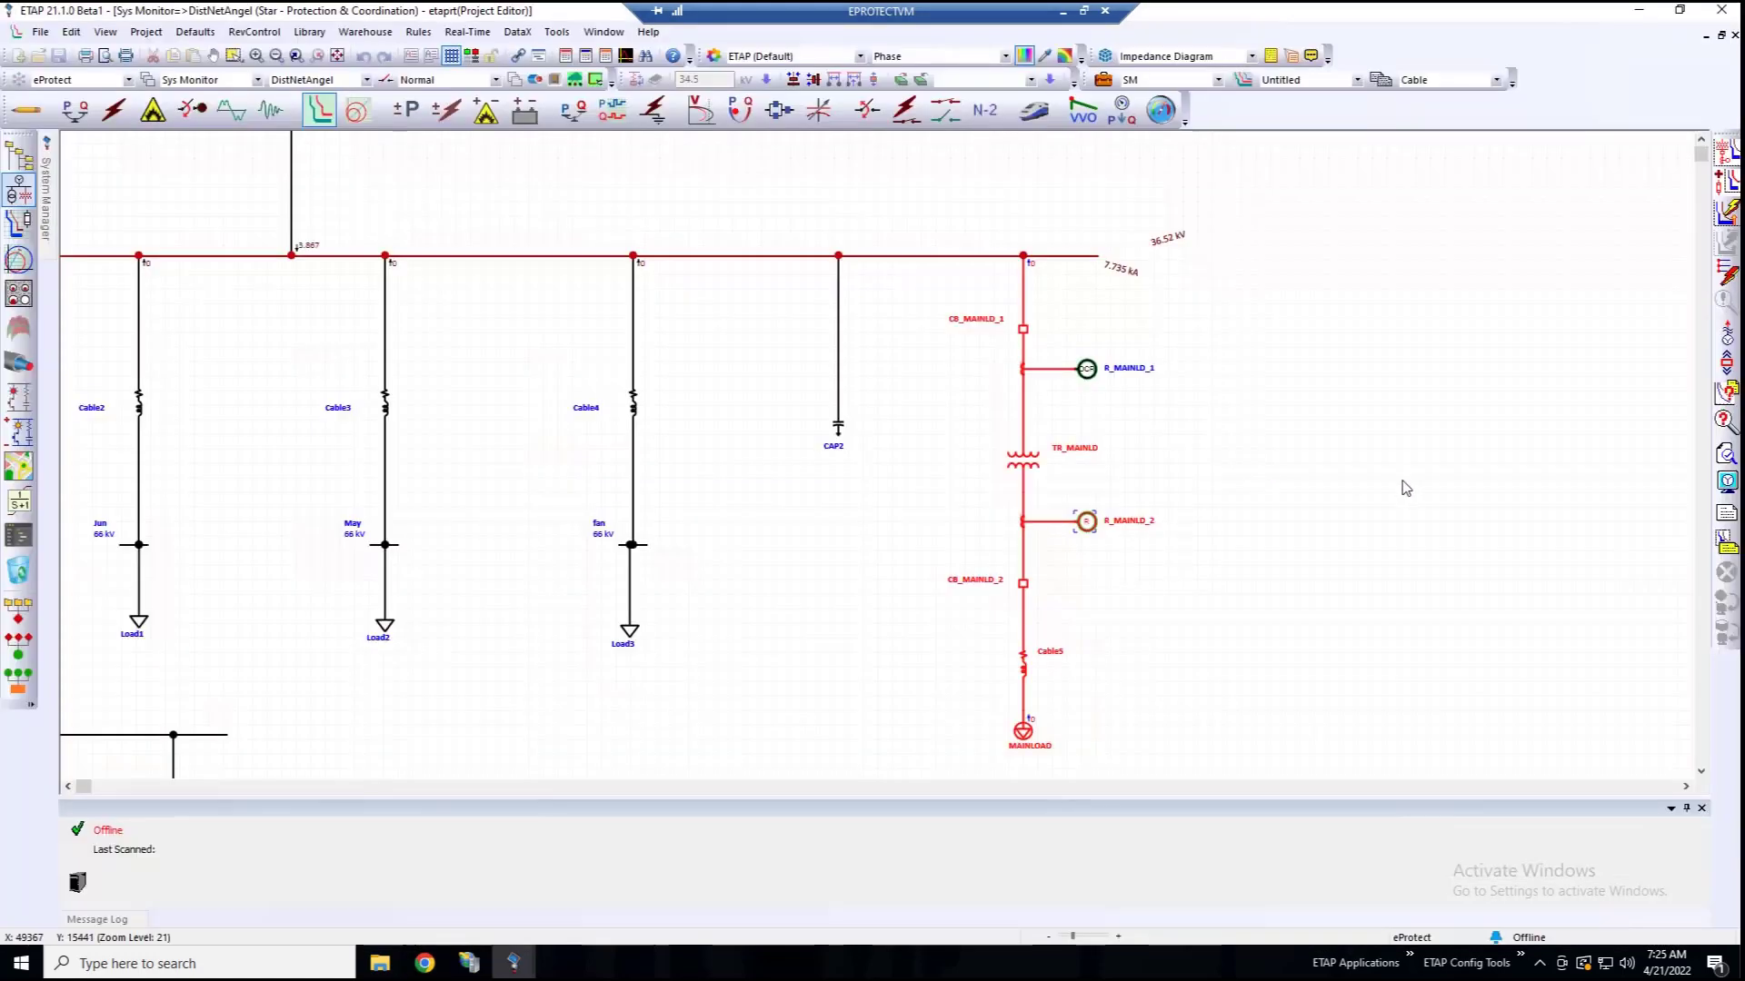
Check relay R_MAINLD_1's OCR phase overcurrent pickup and time dial, and leave the editor without making changes.
double_click(1084, 369)
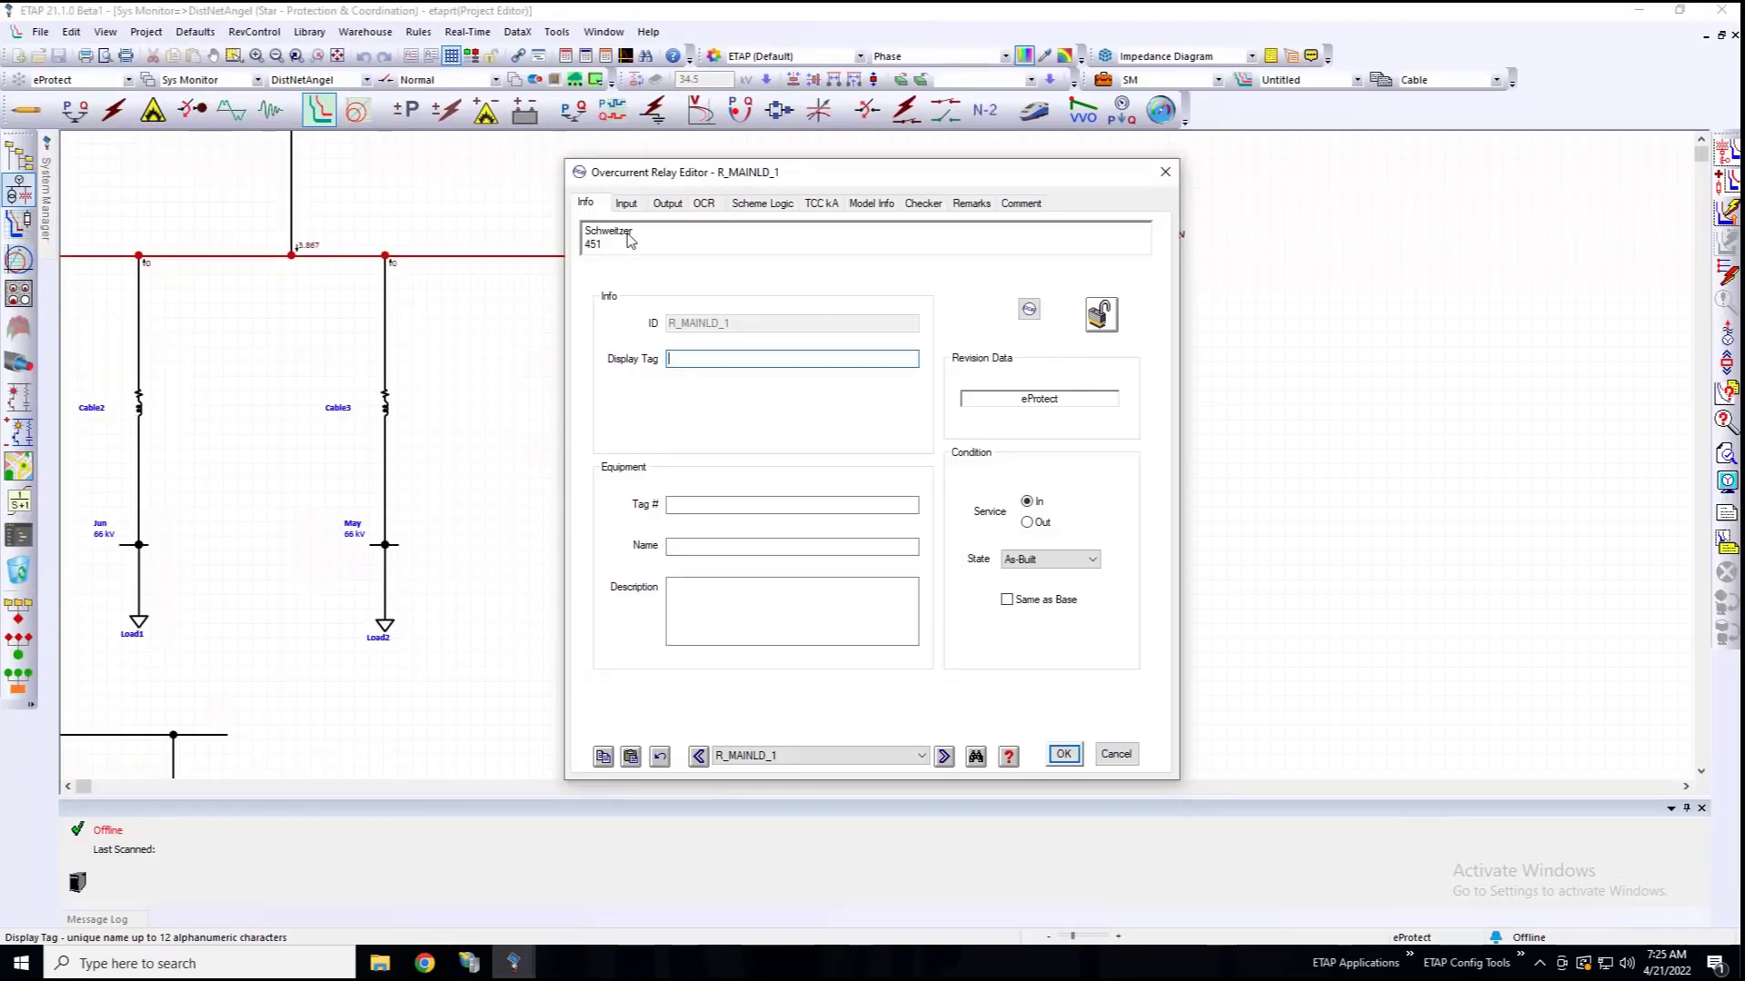
left_click(705, 204)
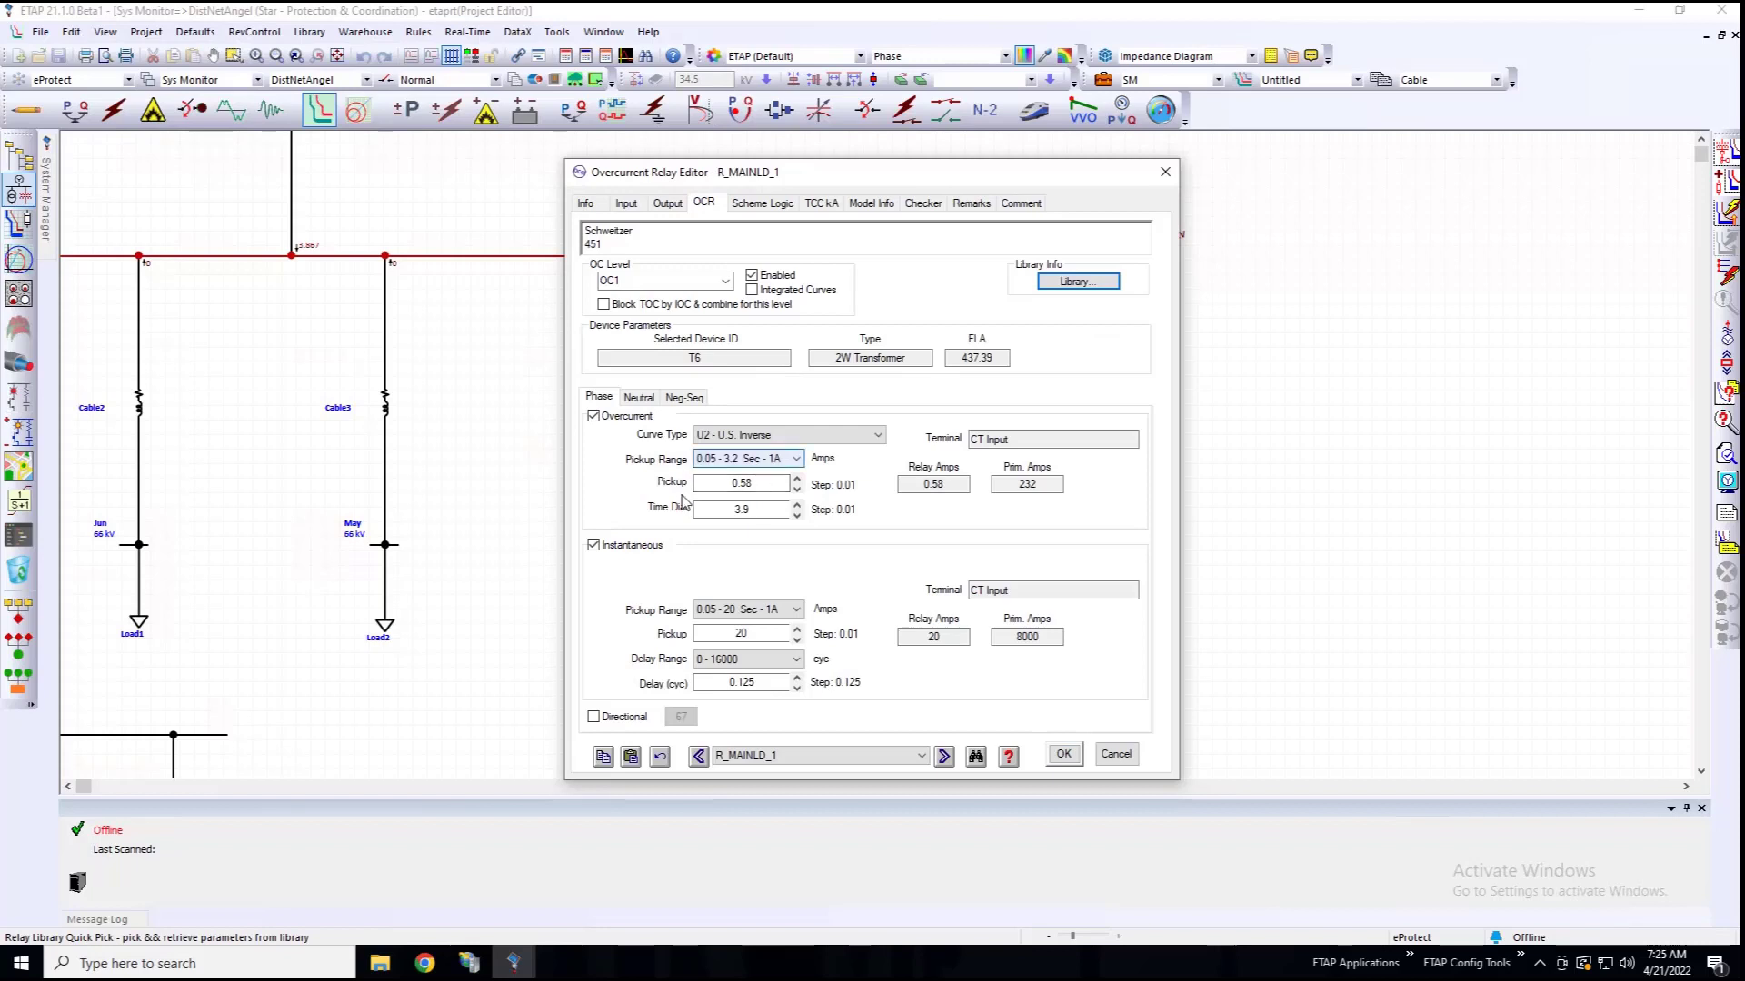
left_click(1117, 754)
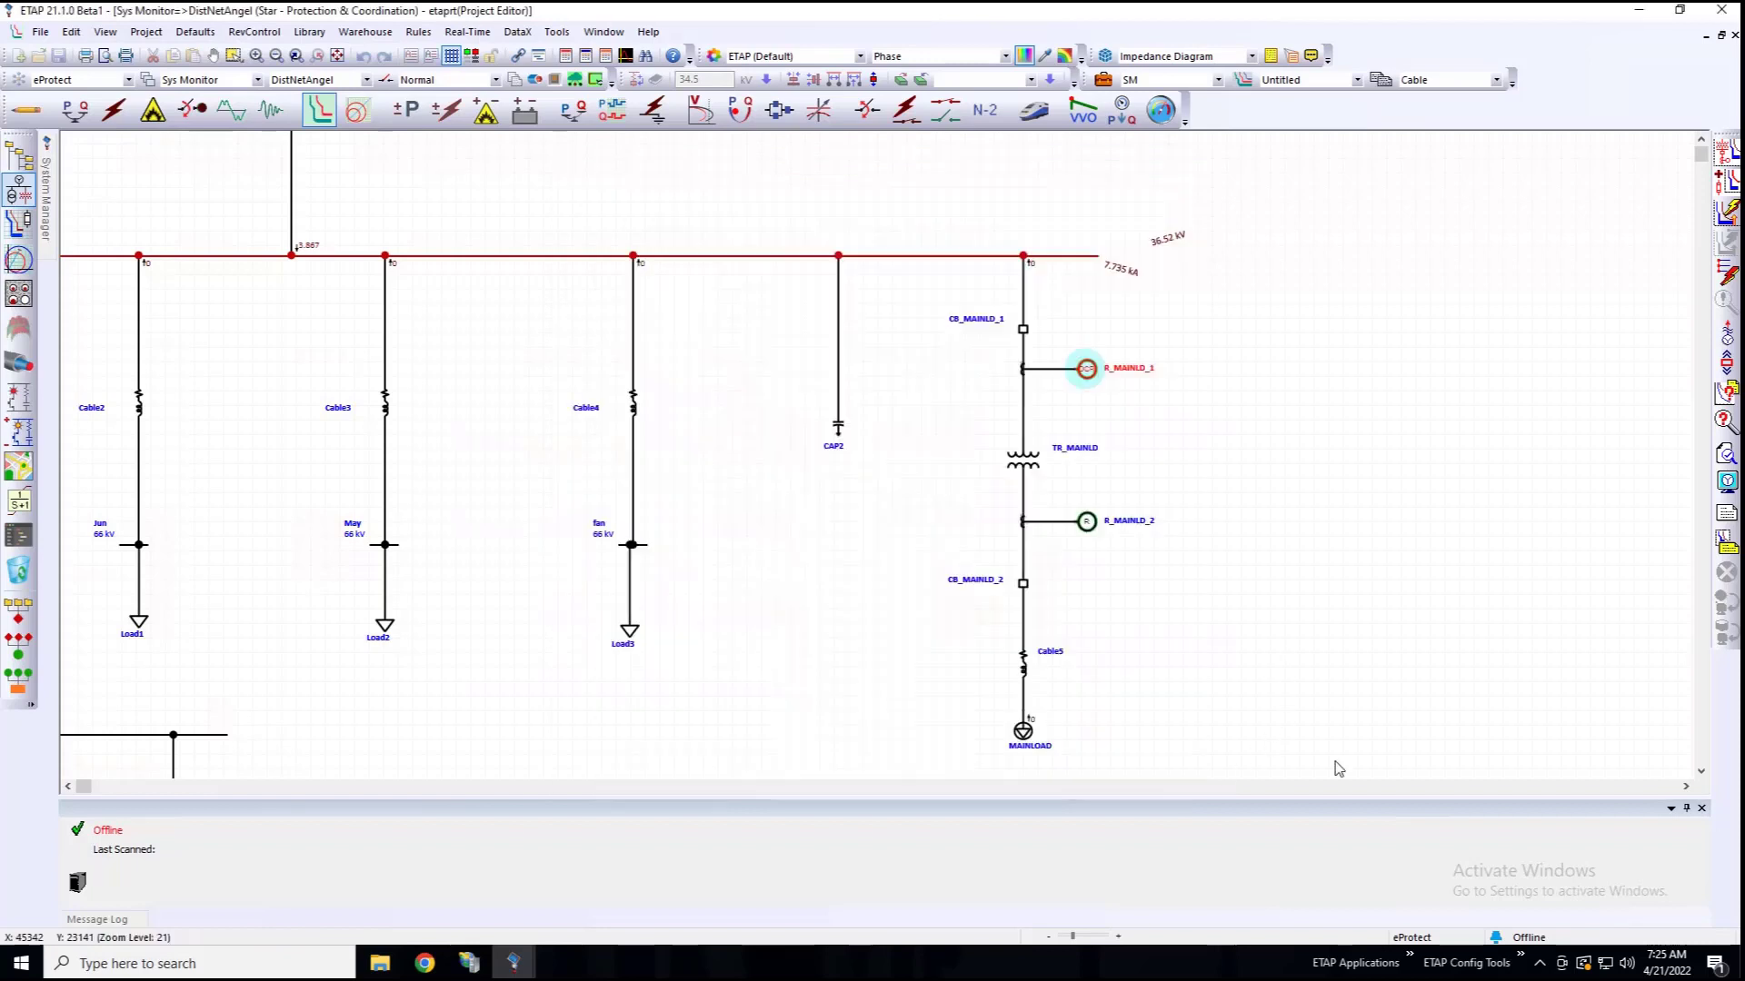
Switch the project to the Base revision and merge R_MAINLD_1's eProtect revision data into Base with the Data Manager.
left_click(78, 80)
left_click(64, 95)
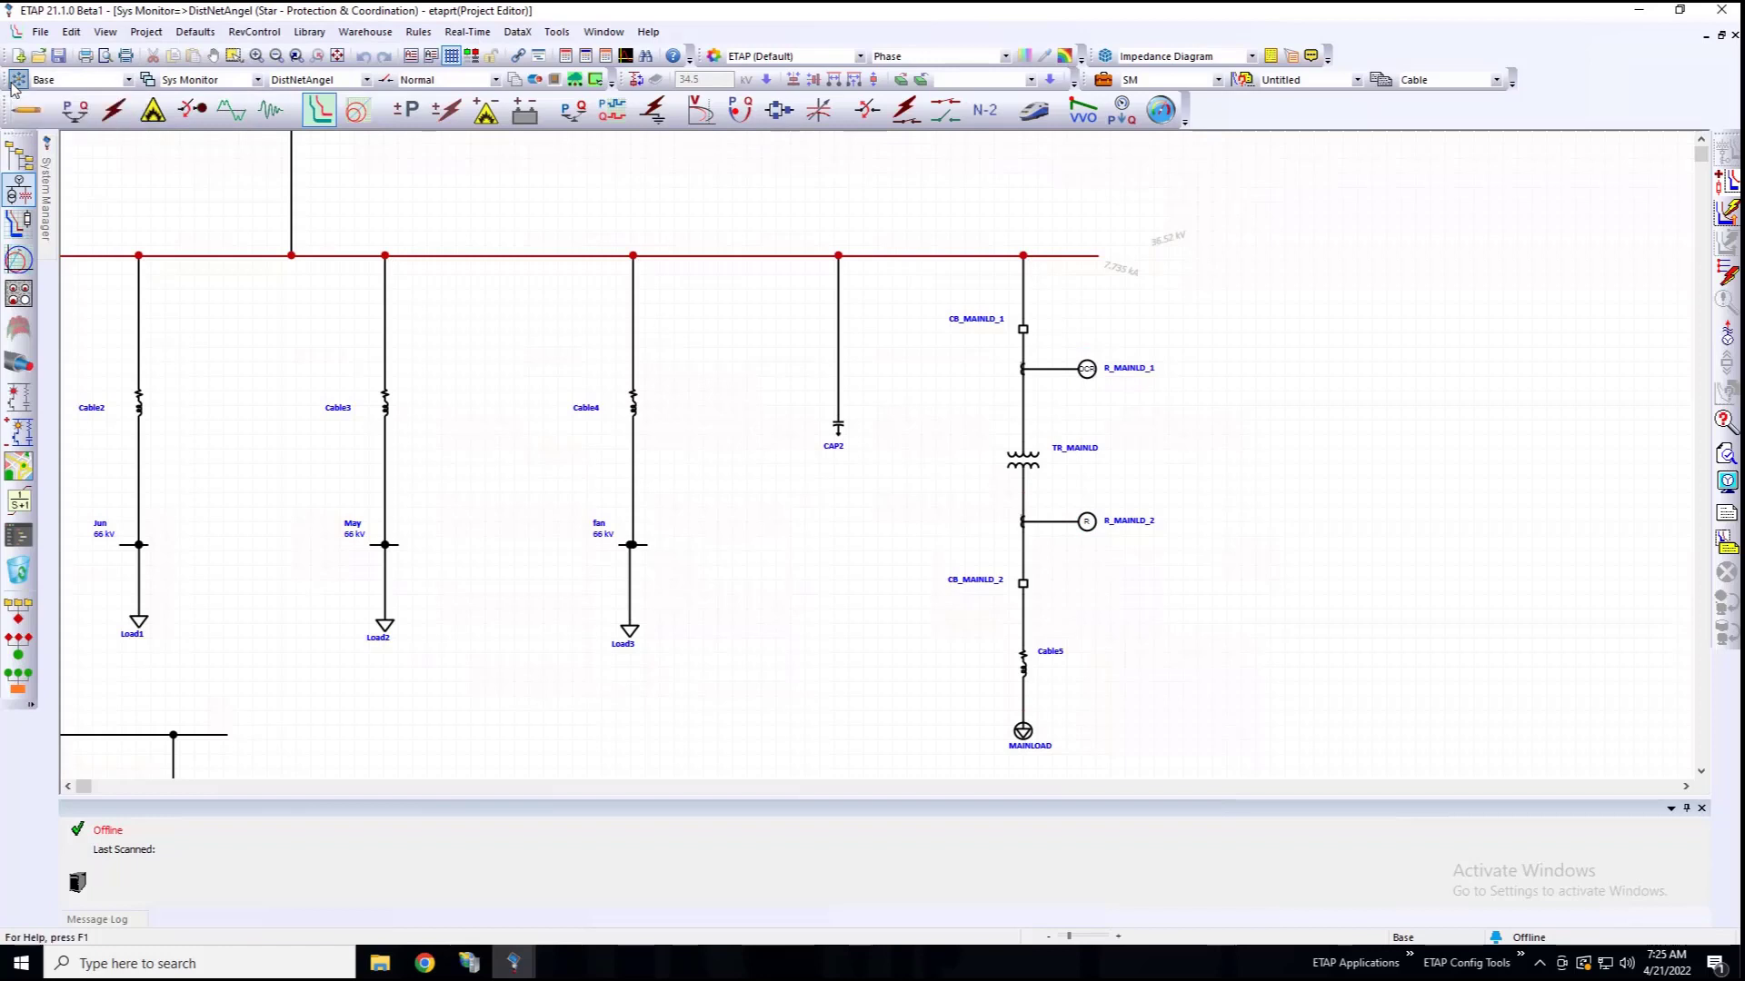
left_click(18, 81)
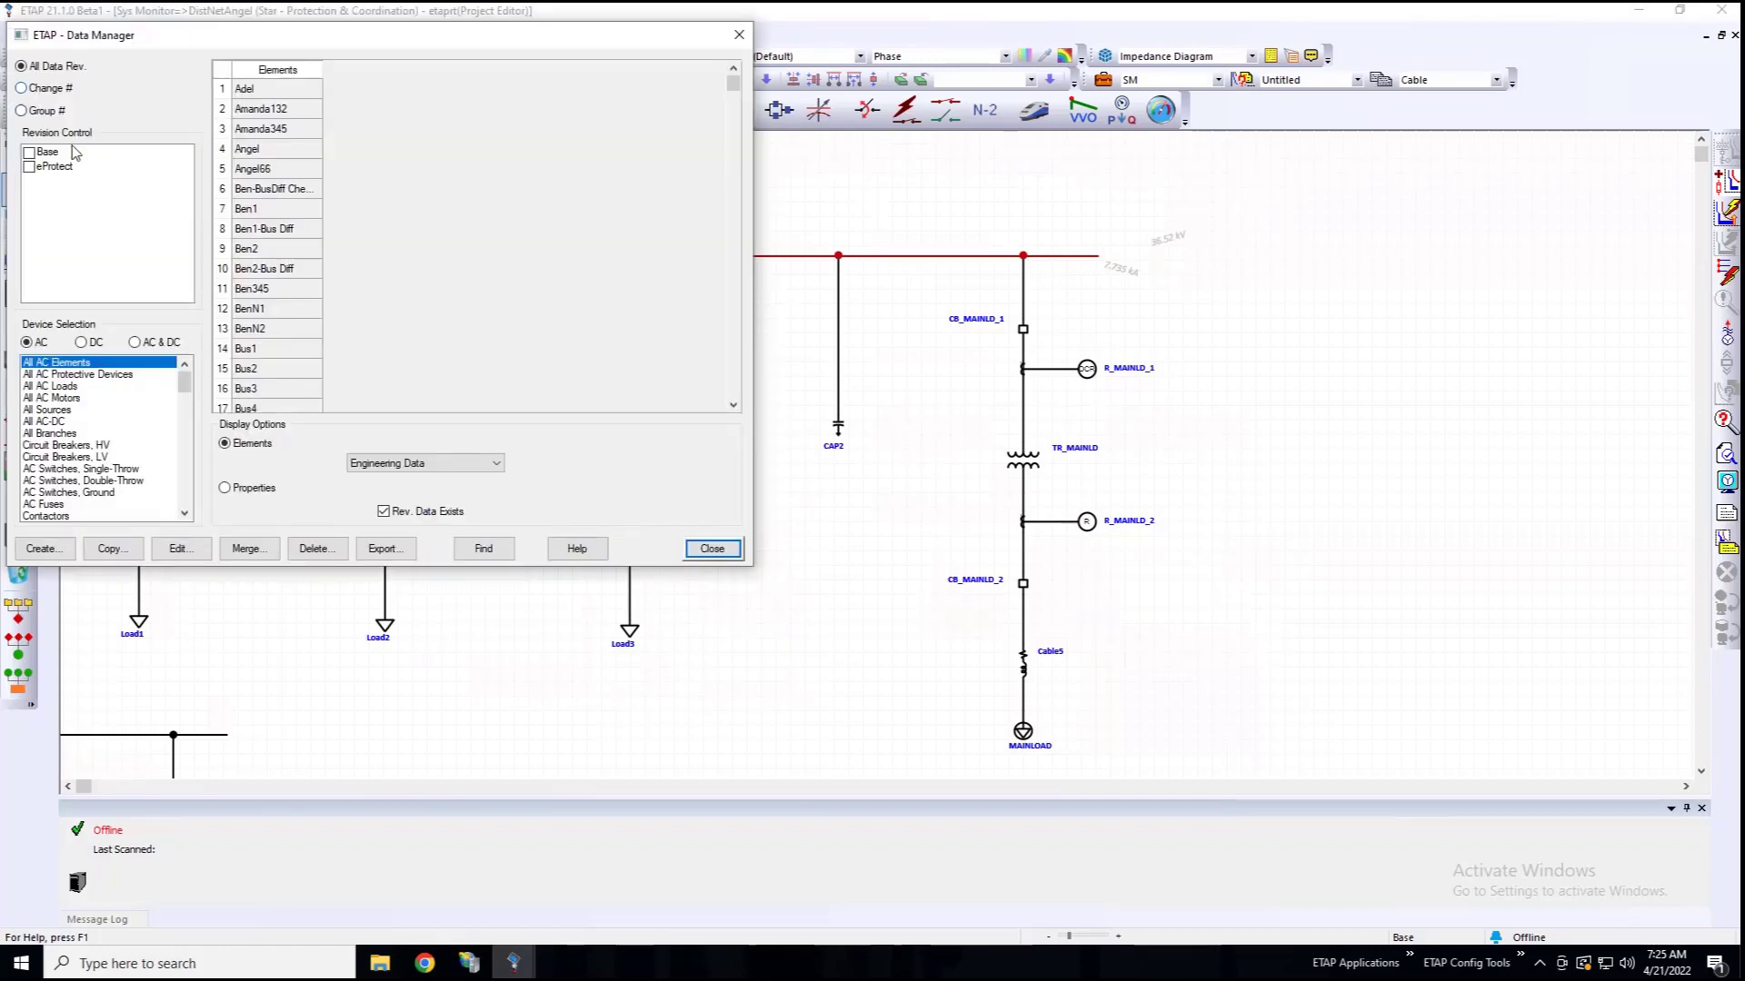
left_click(29, 152)
left_click(30, 165)
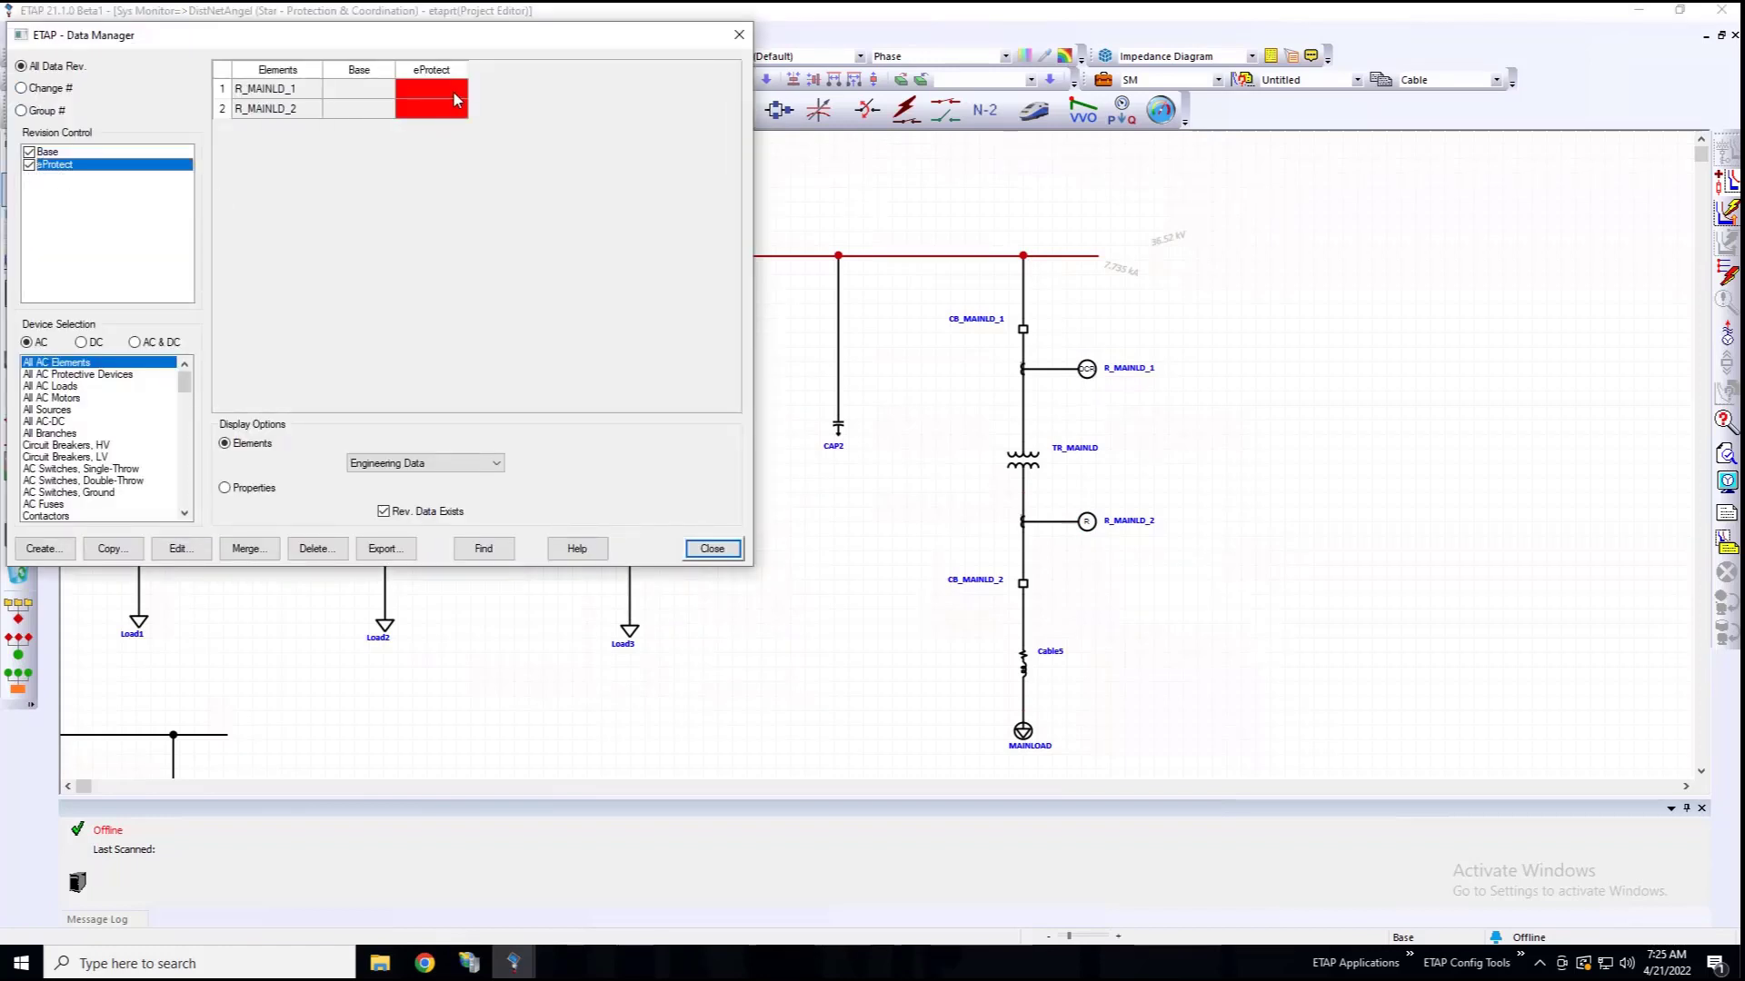
left_click_drag(456, 100, 362, 93)
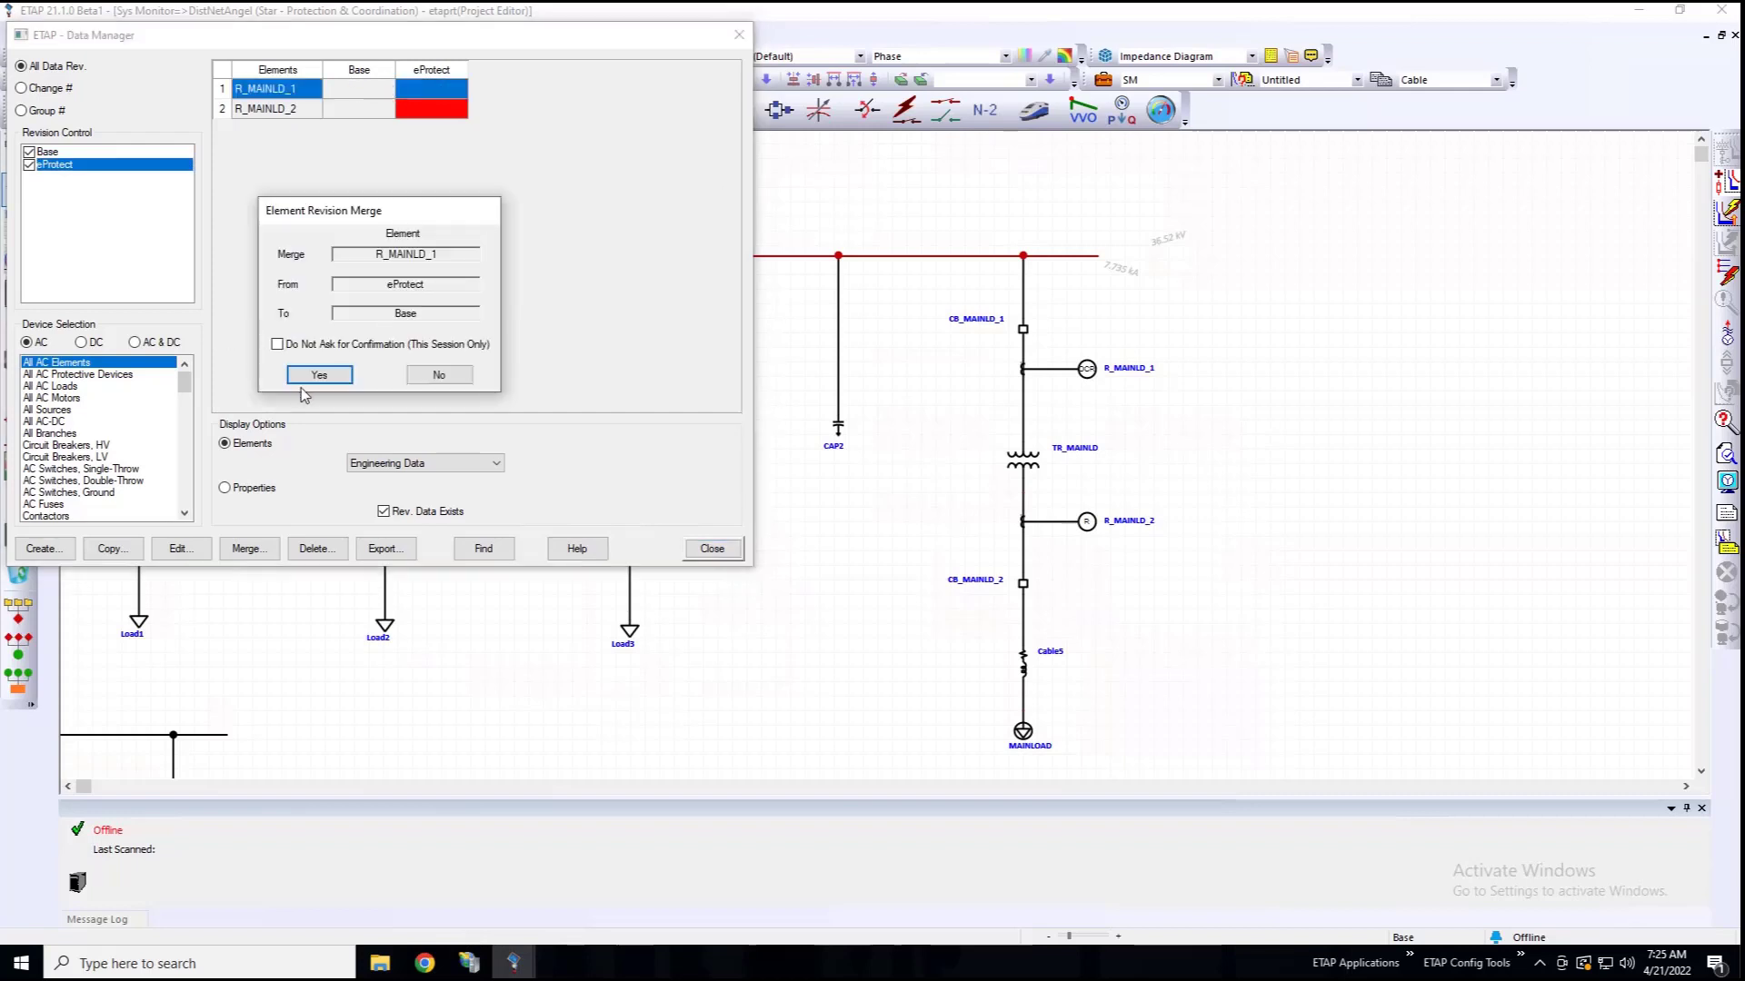
left_click(307, 375)
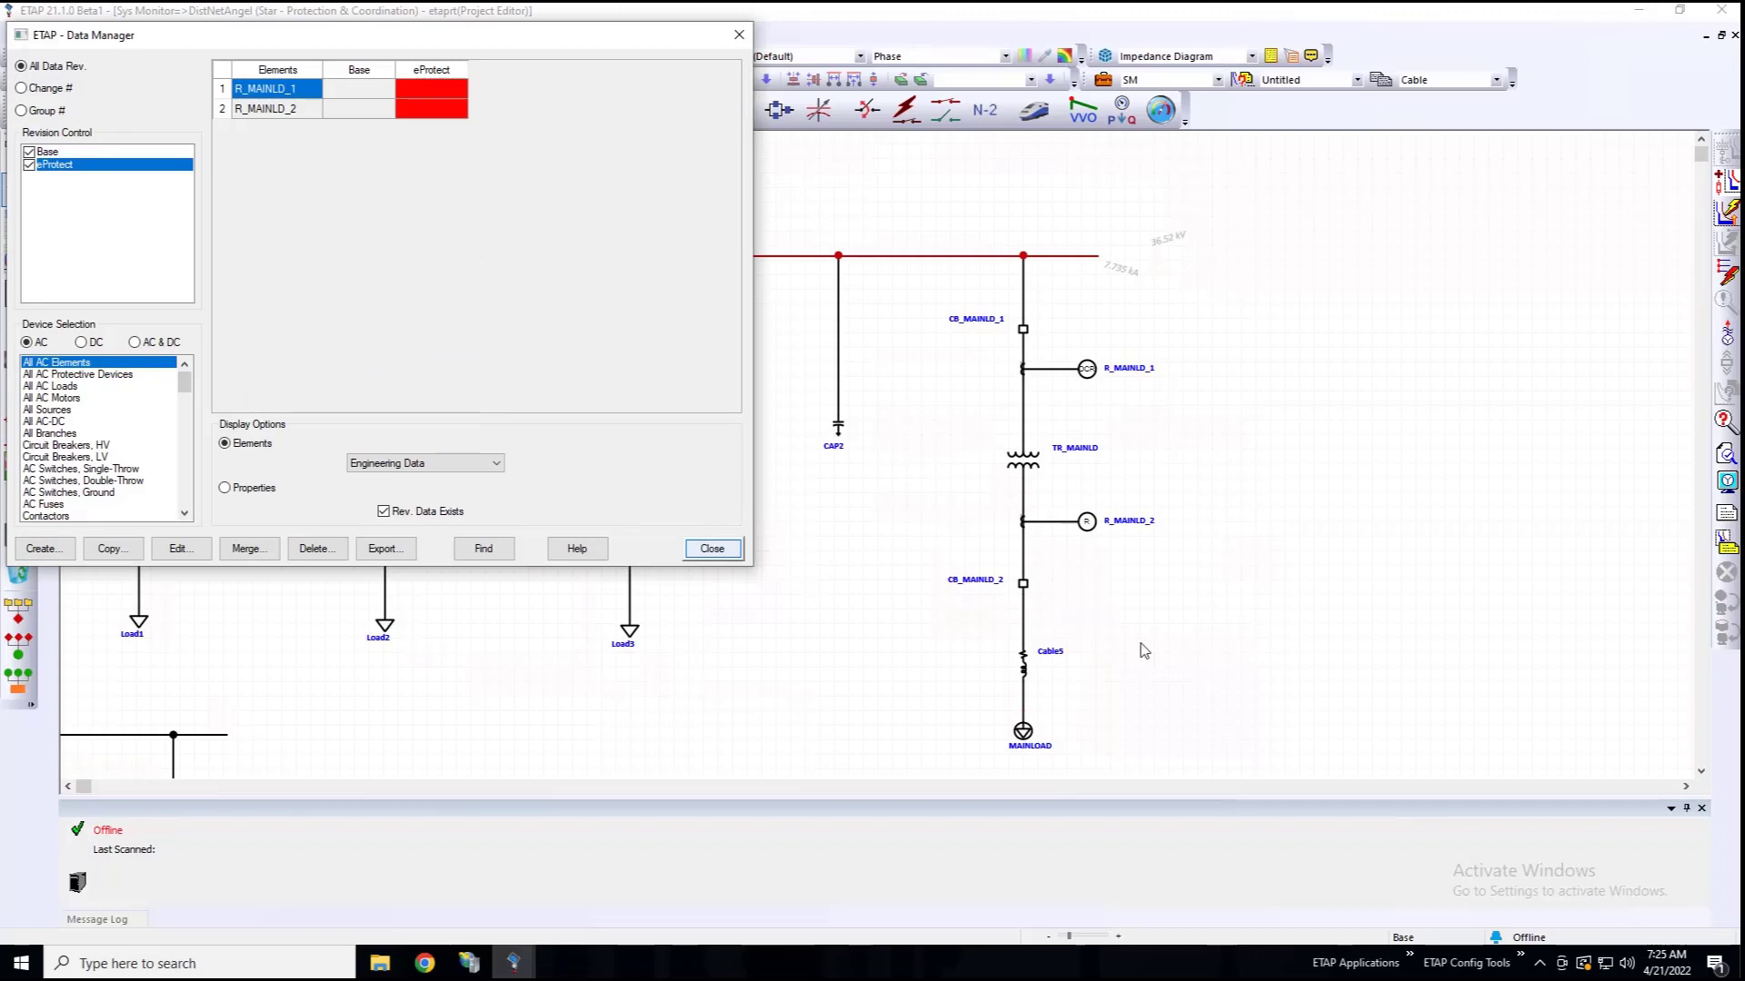
Switch to eWeb and review the AsDesigned settings version of R_MAINLD_1 and its available export formats.
left_click(424, 962)
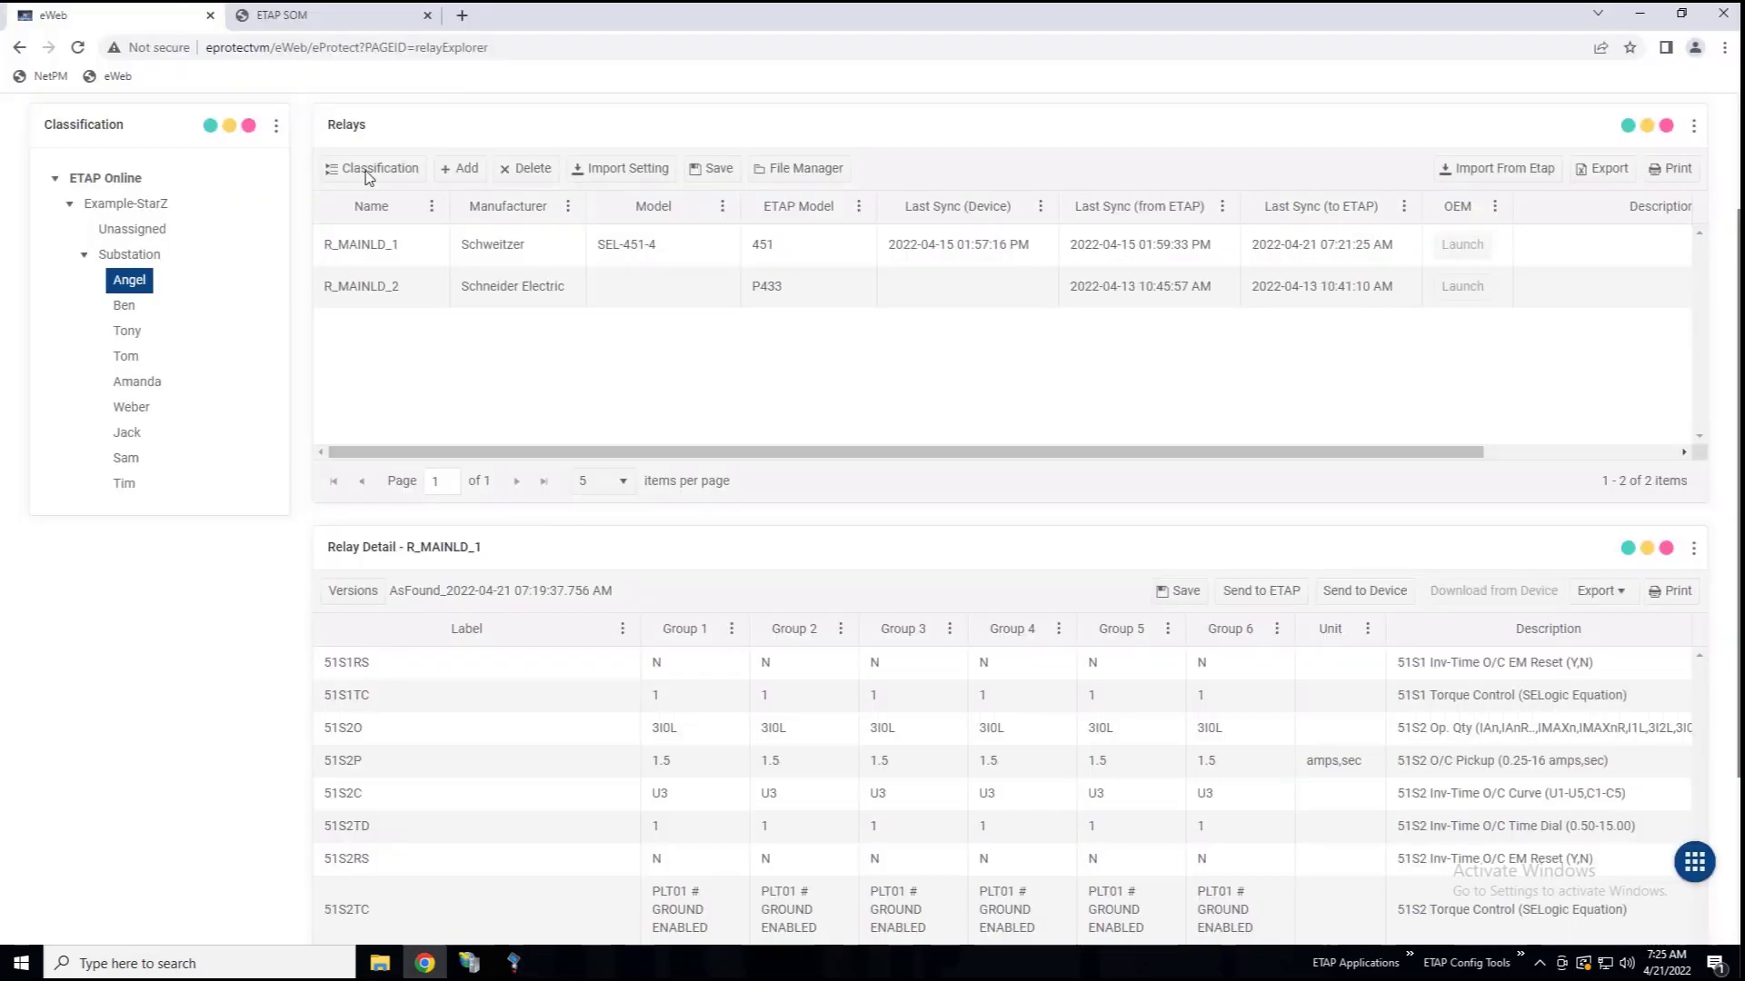
left_click(483, 247)
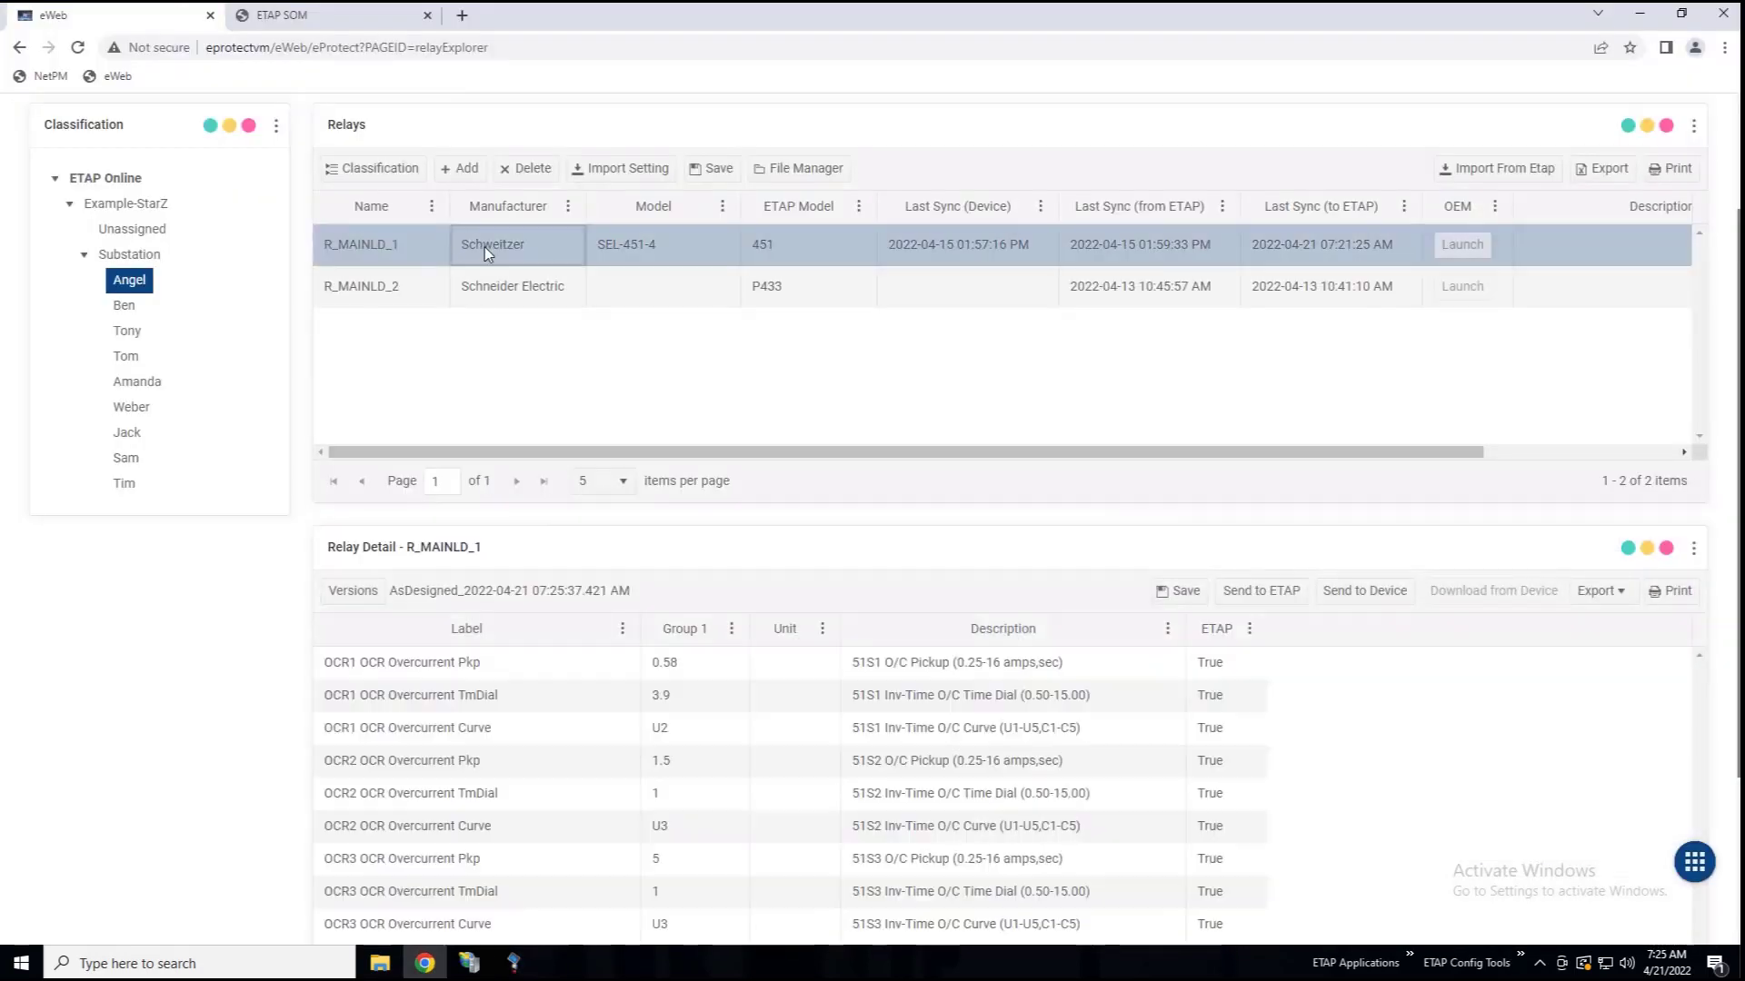
scroll(163, 740, "down", 2)
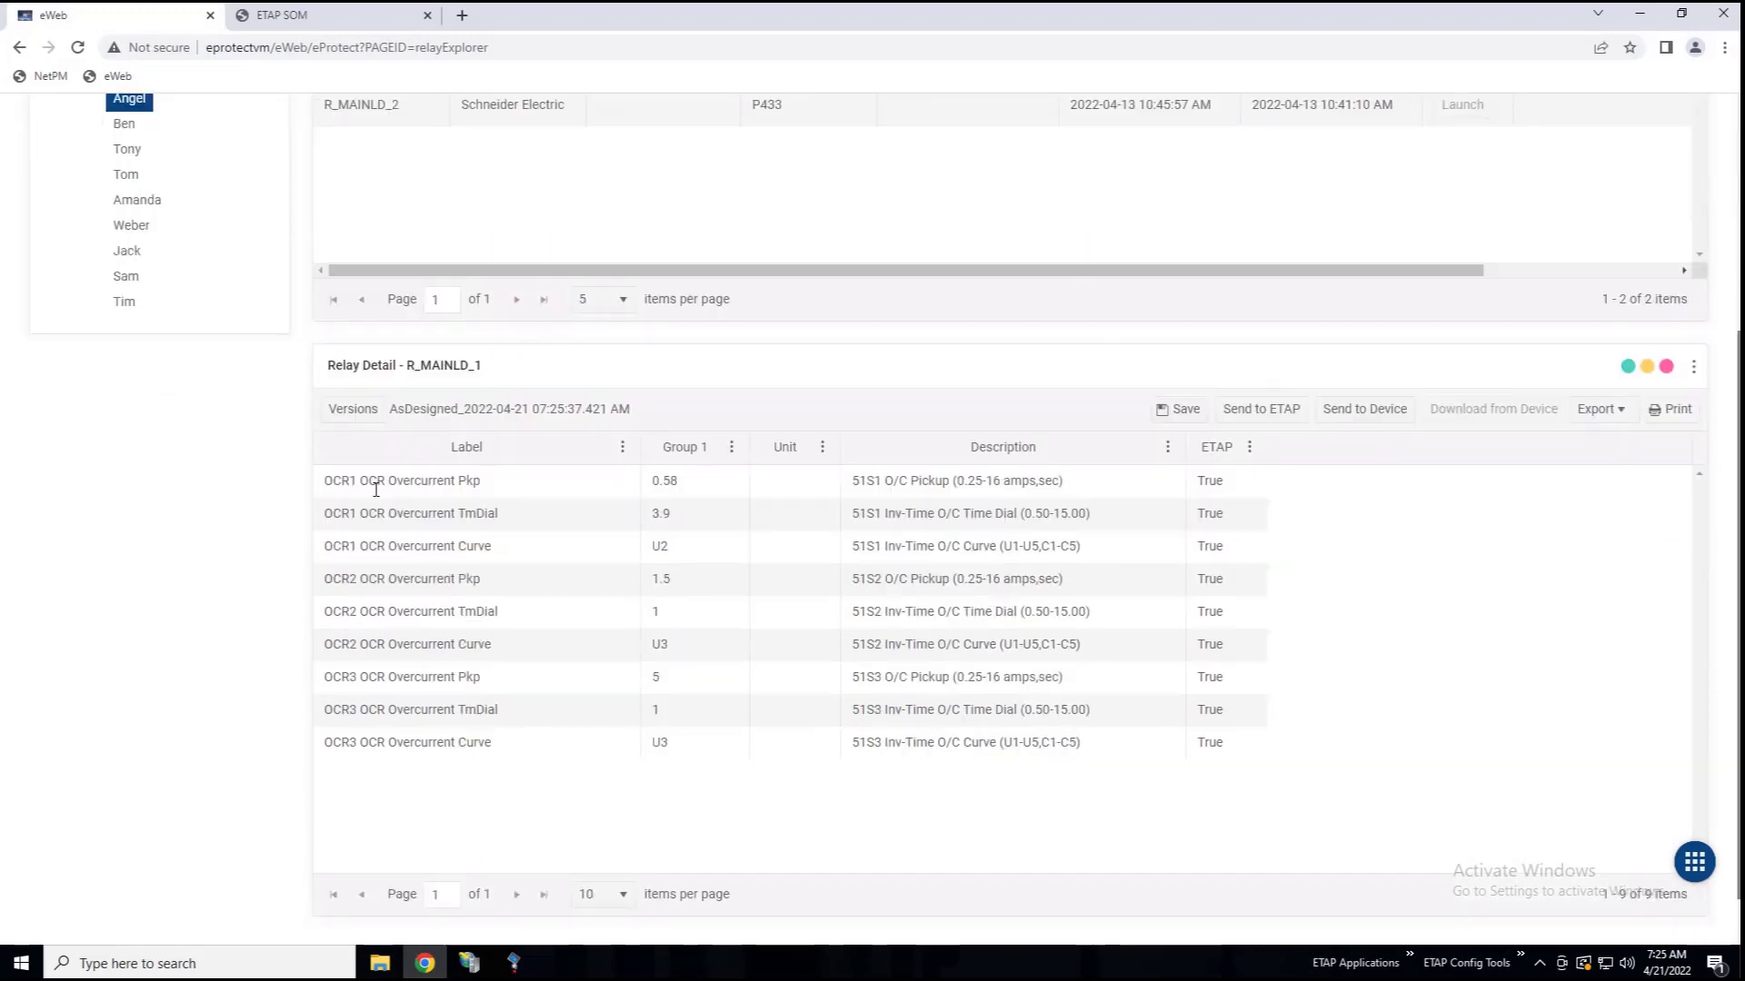
double_click(457, 413)
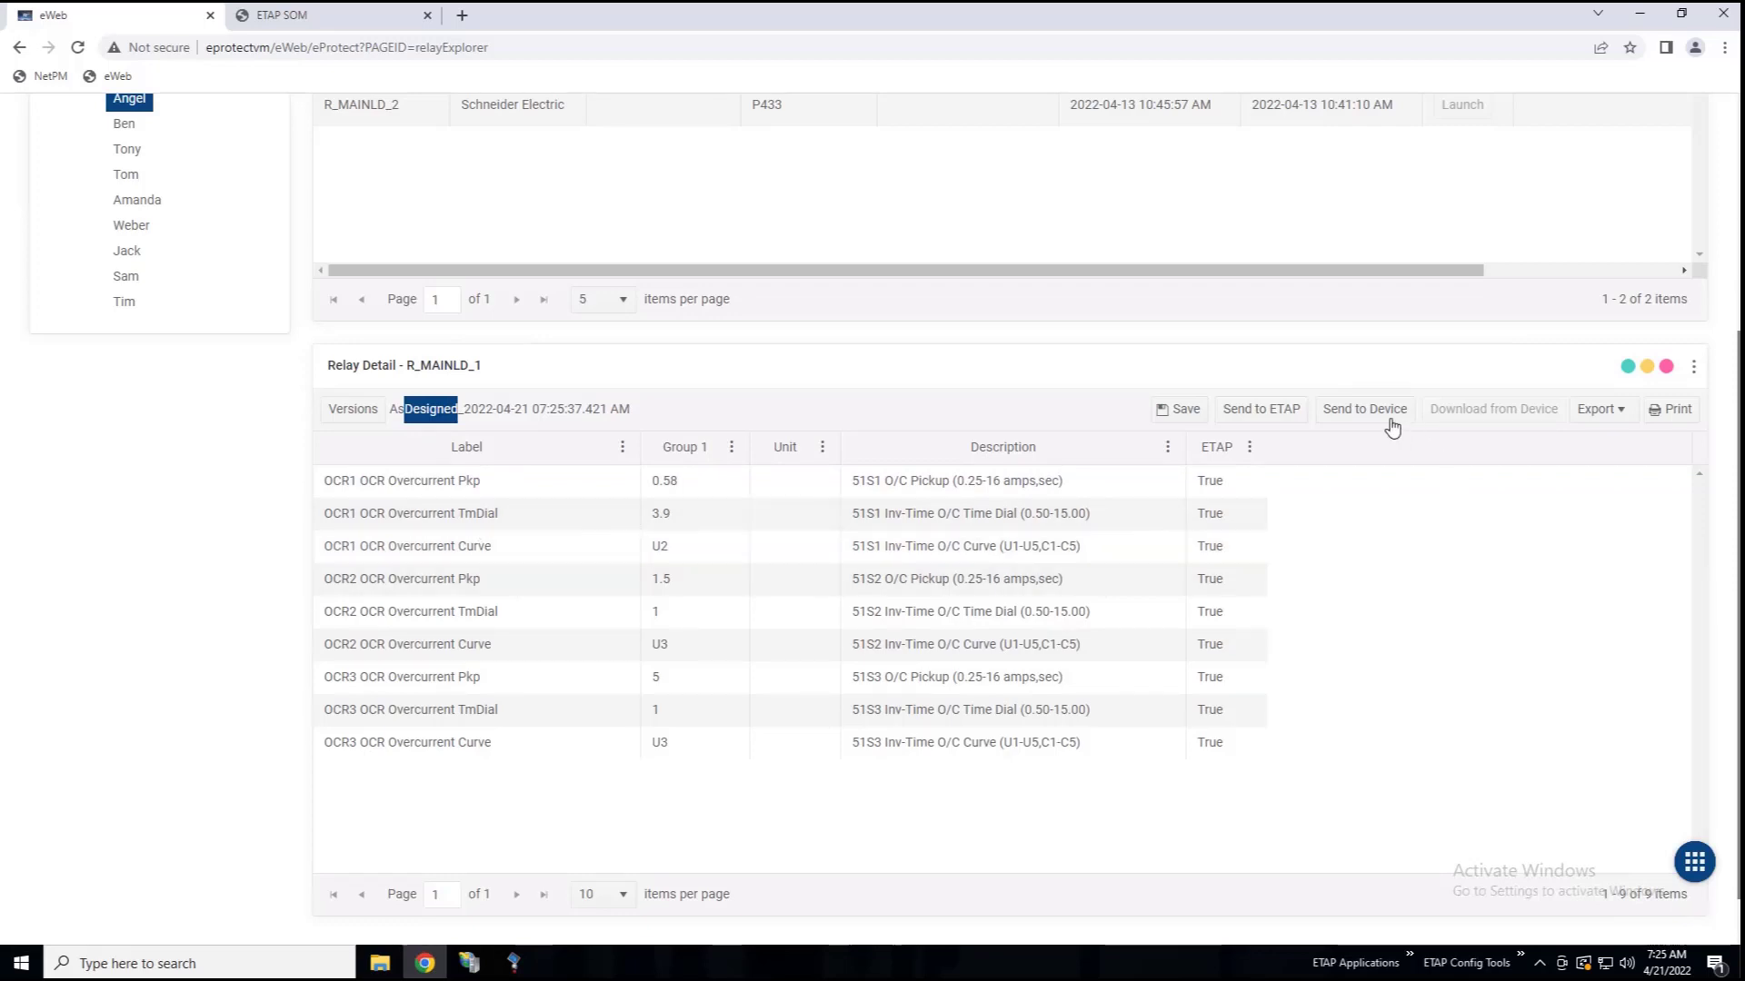
left_click(1596, 410)
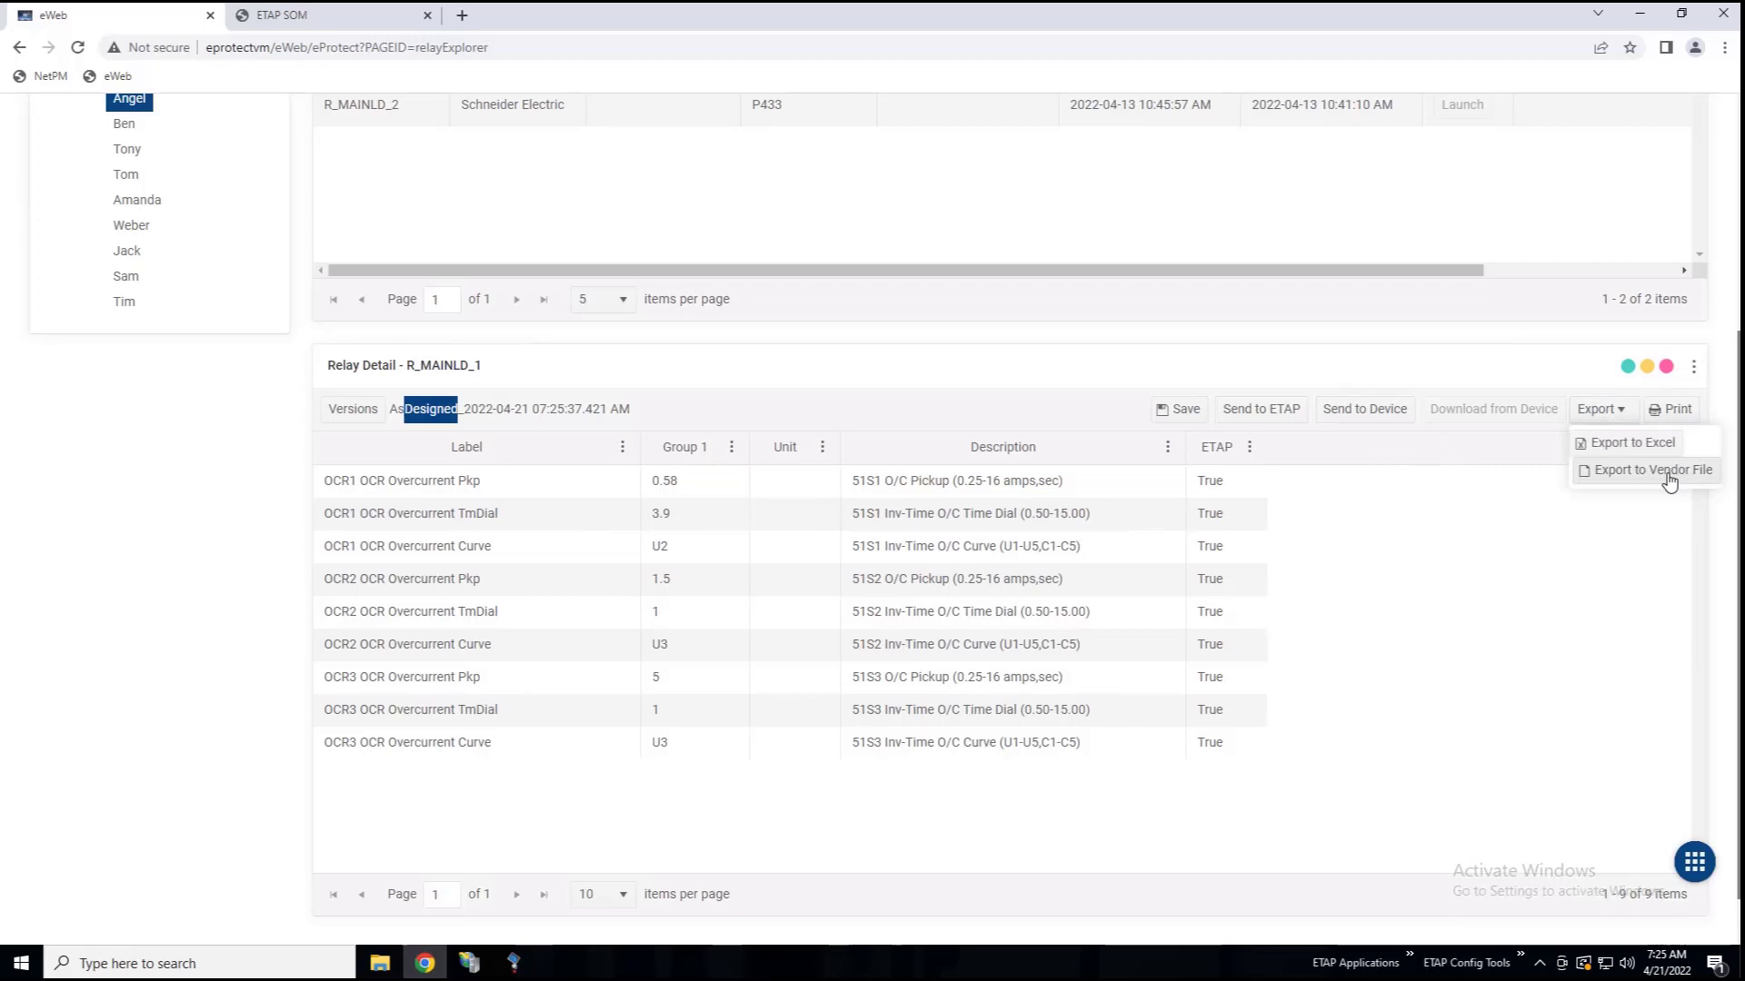
In the Switching Order Manager, proceed with the Validate Relay Settings in ETAP and Update Relay Settings actions.
left_click(277, 13)
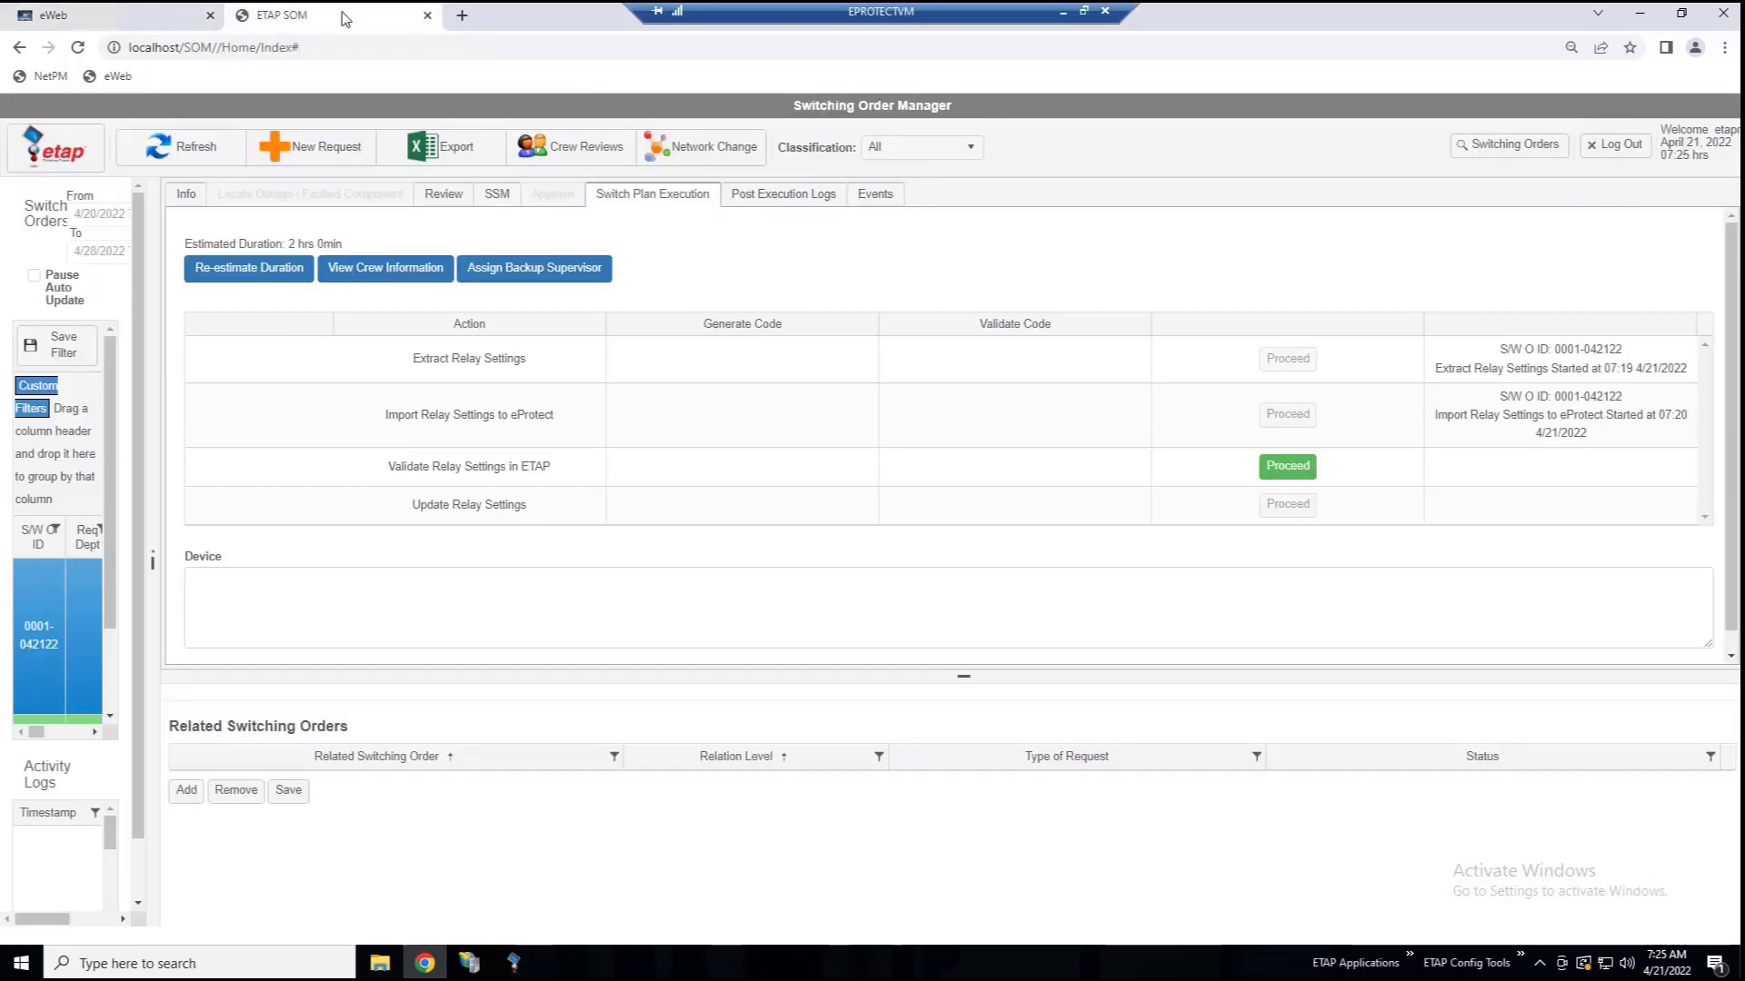
left_click(1288, 466)
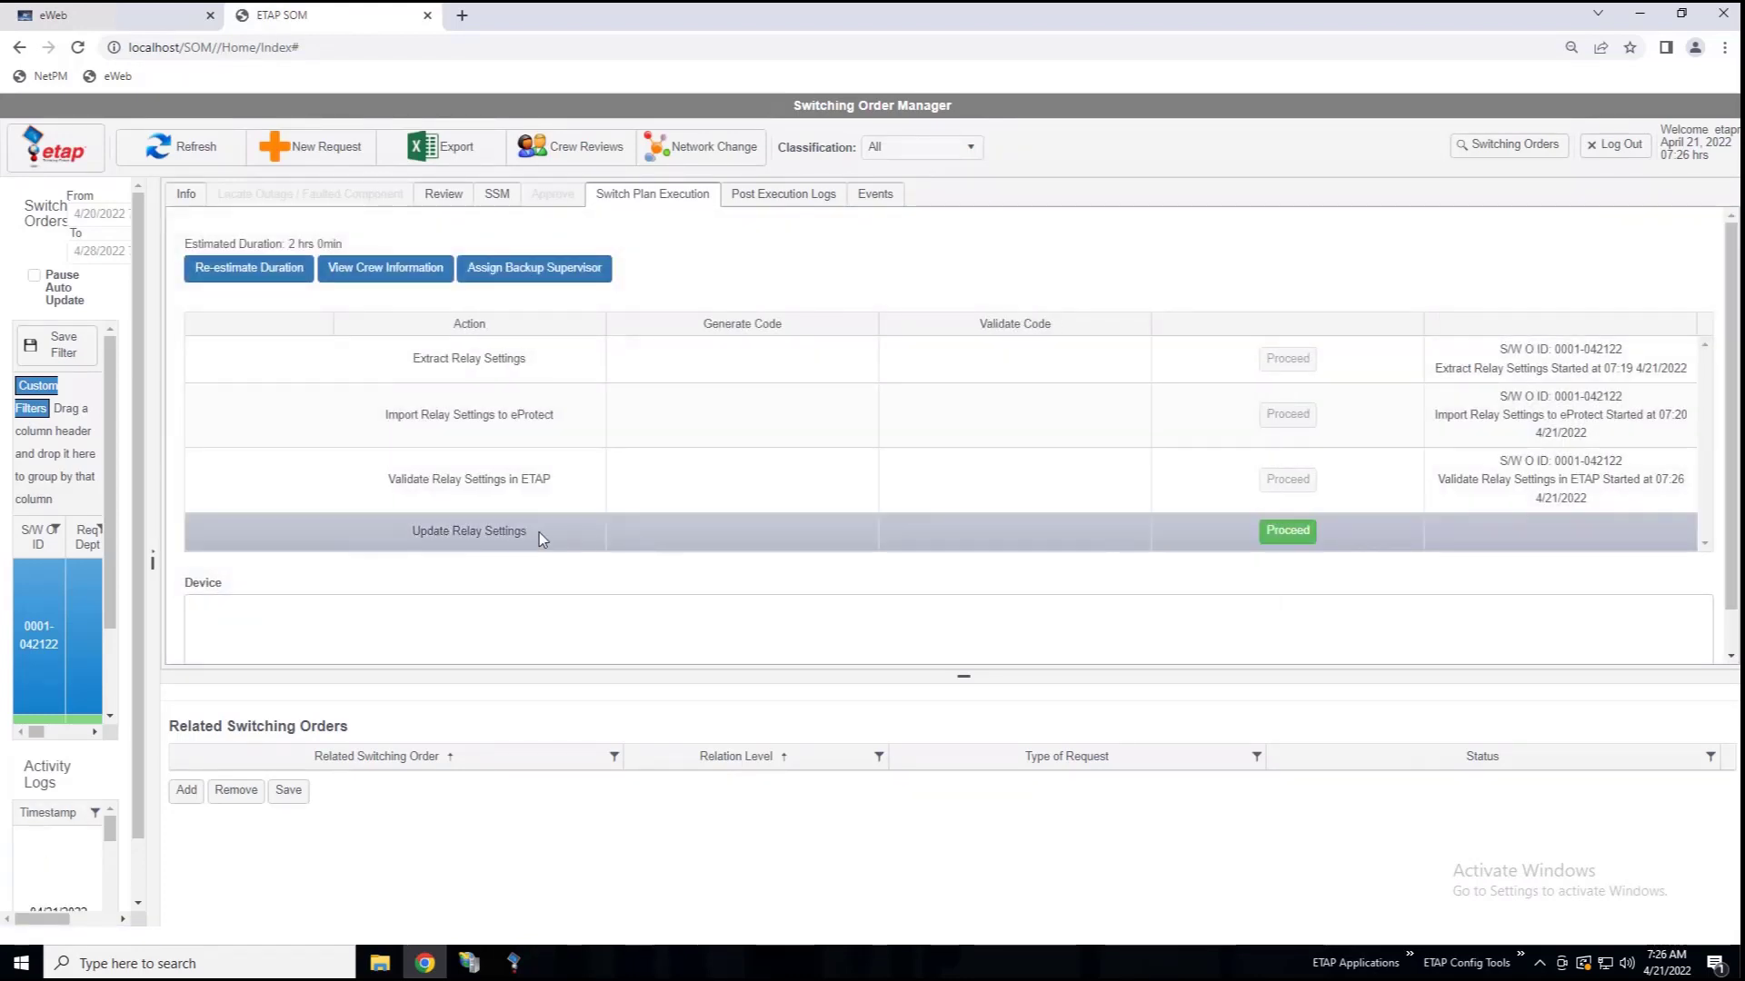
left_click(1289, 532)
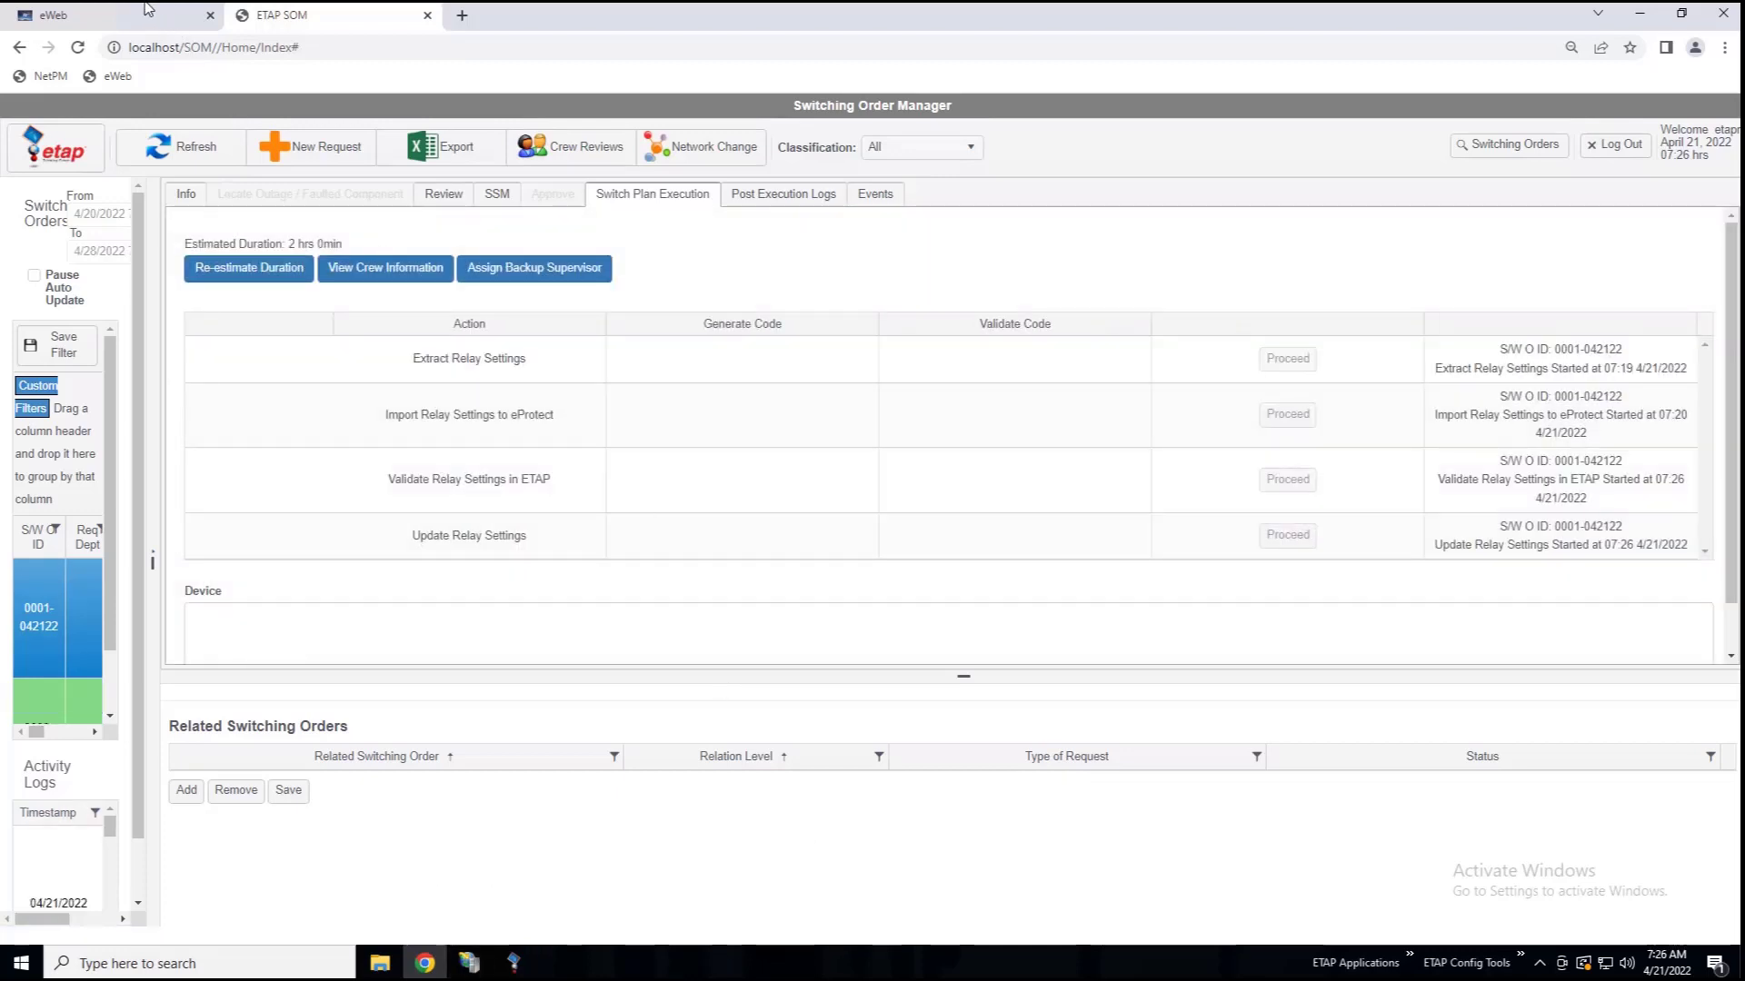
Return to eWeb, open the AFAS viewer for fault analysis and select incident 1 of 06/23/2021 11:31 AM.
left_click(148, 9)
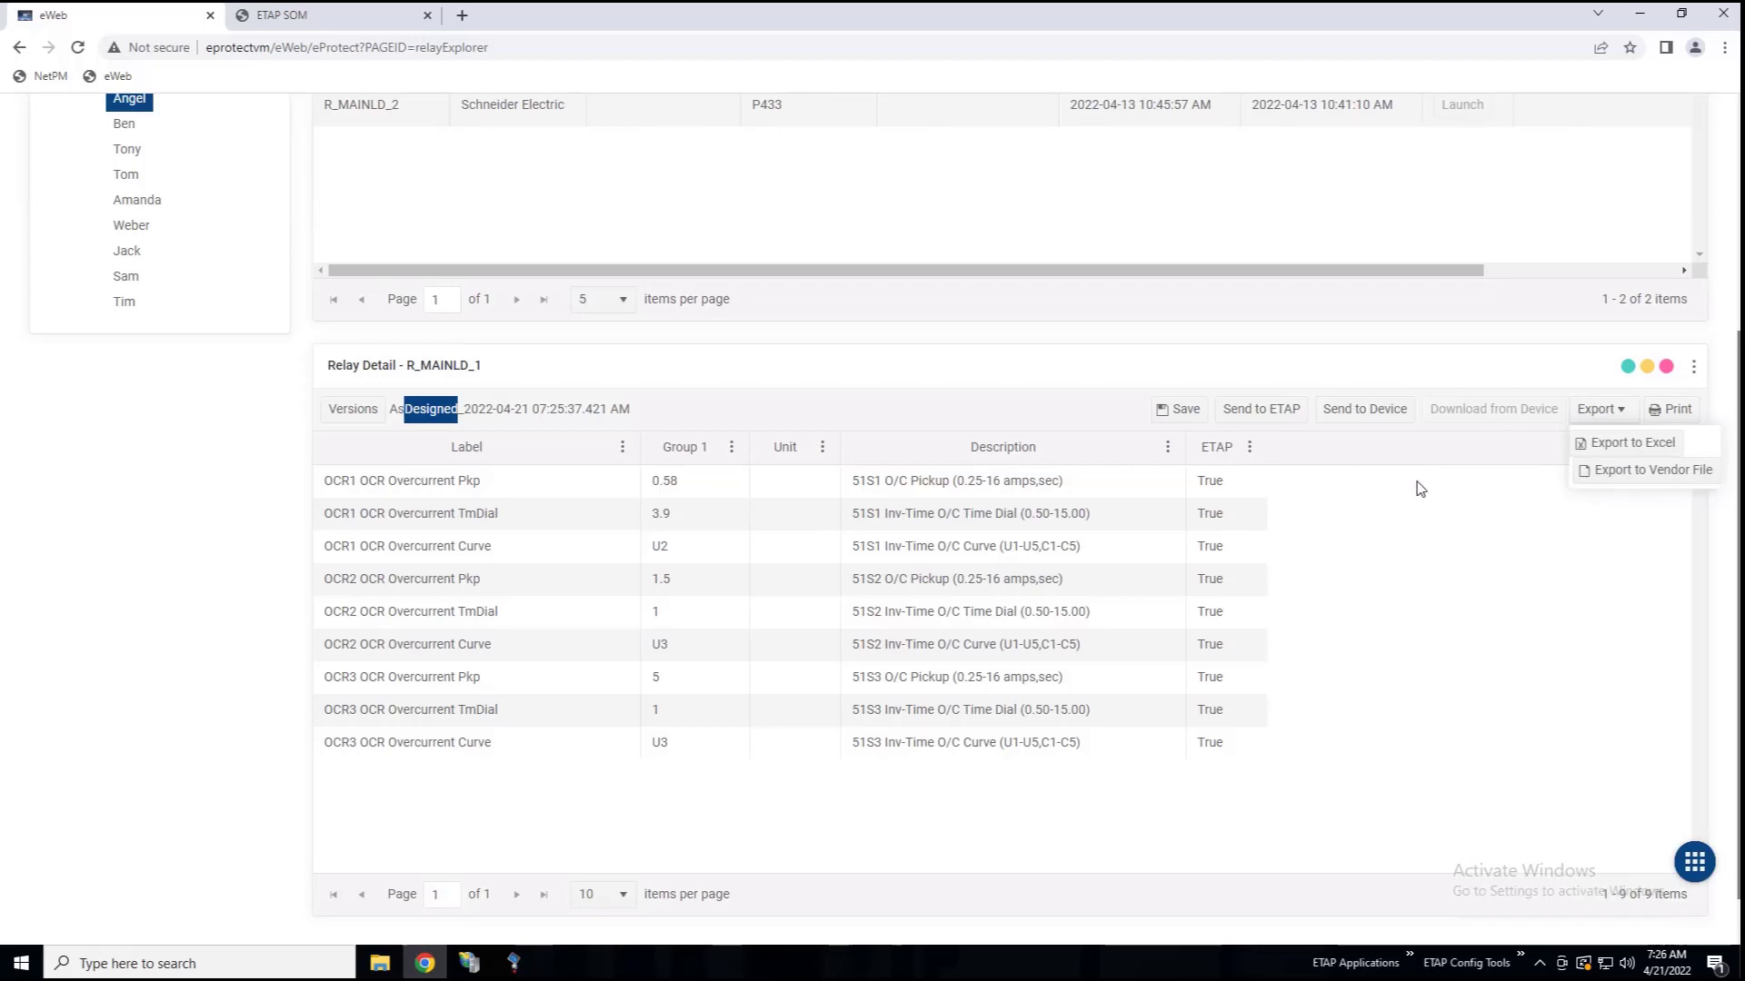
left_click(109, 647)
scroll(136, 759, "up", 5)
mouse_move(282, 187)
left_click(244, 362)
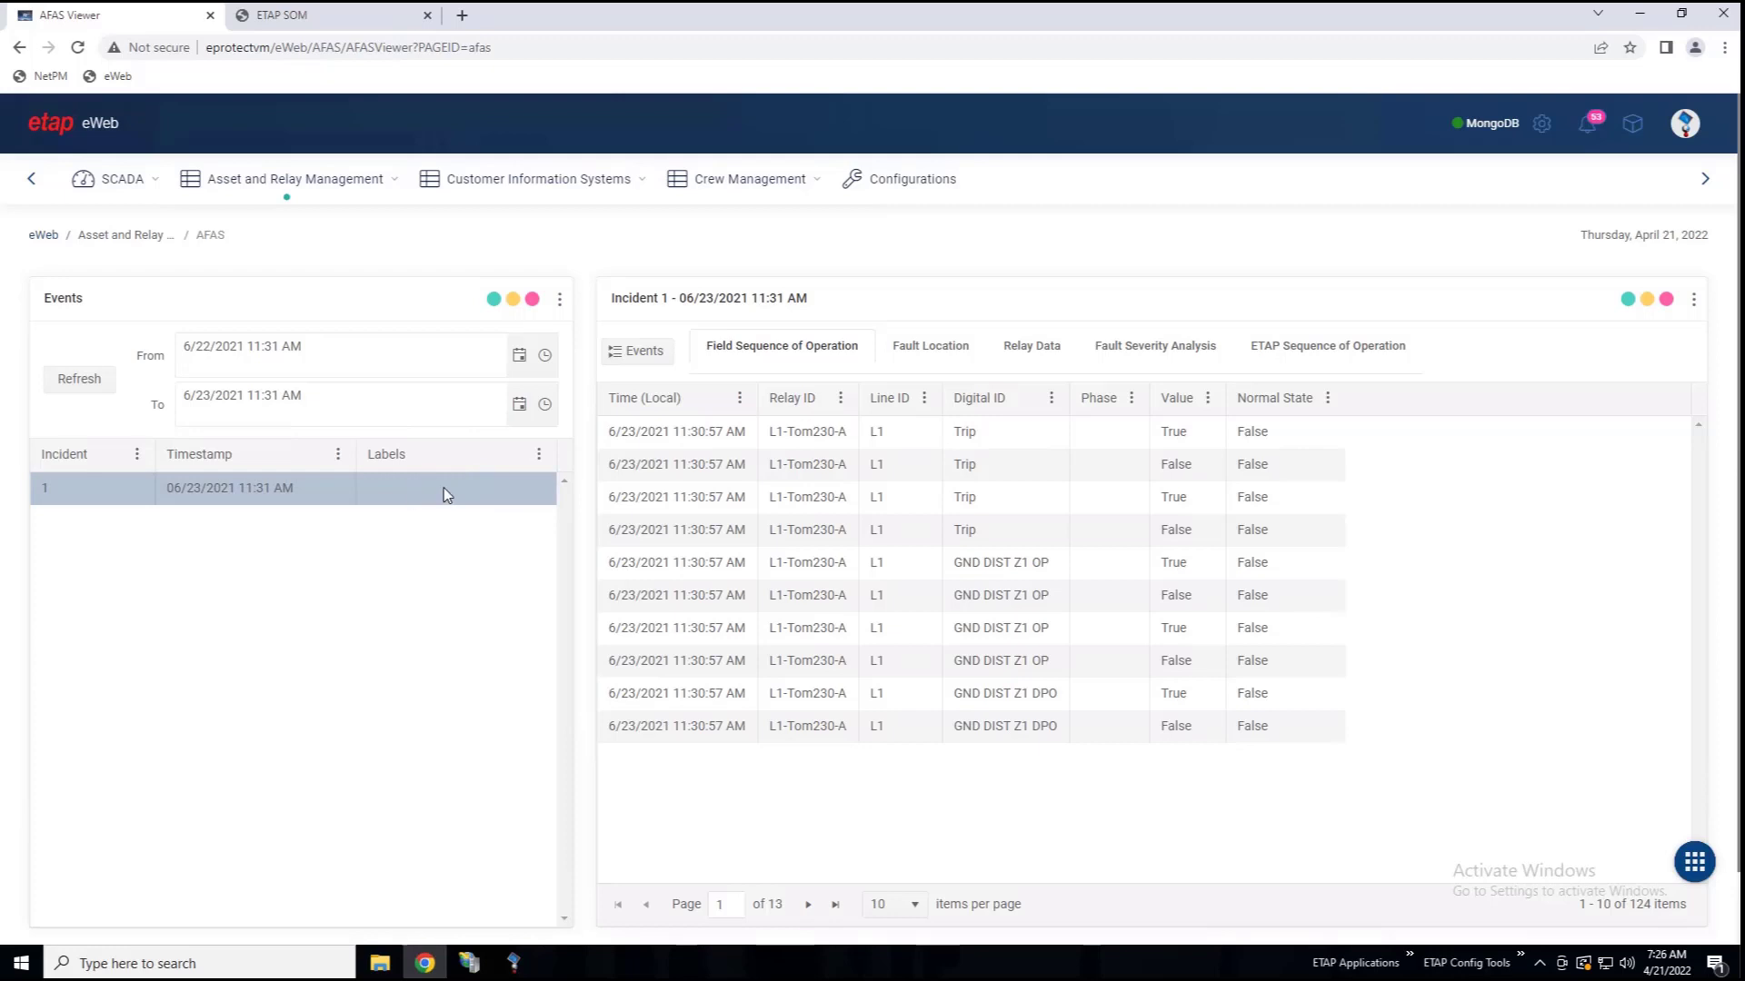
left_click(145, 492)
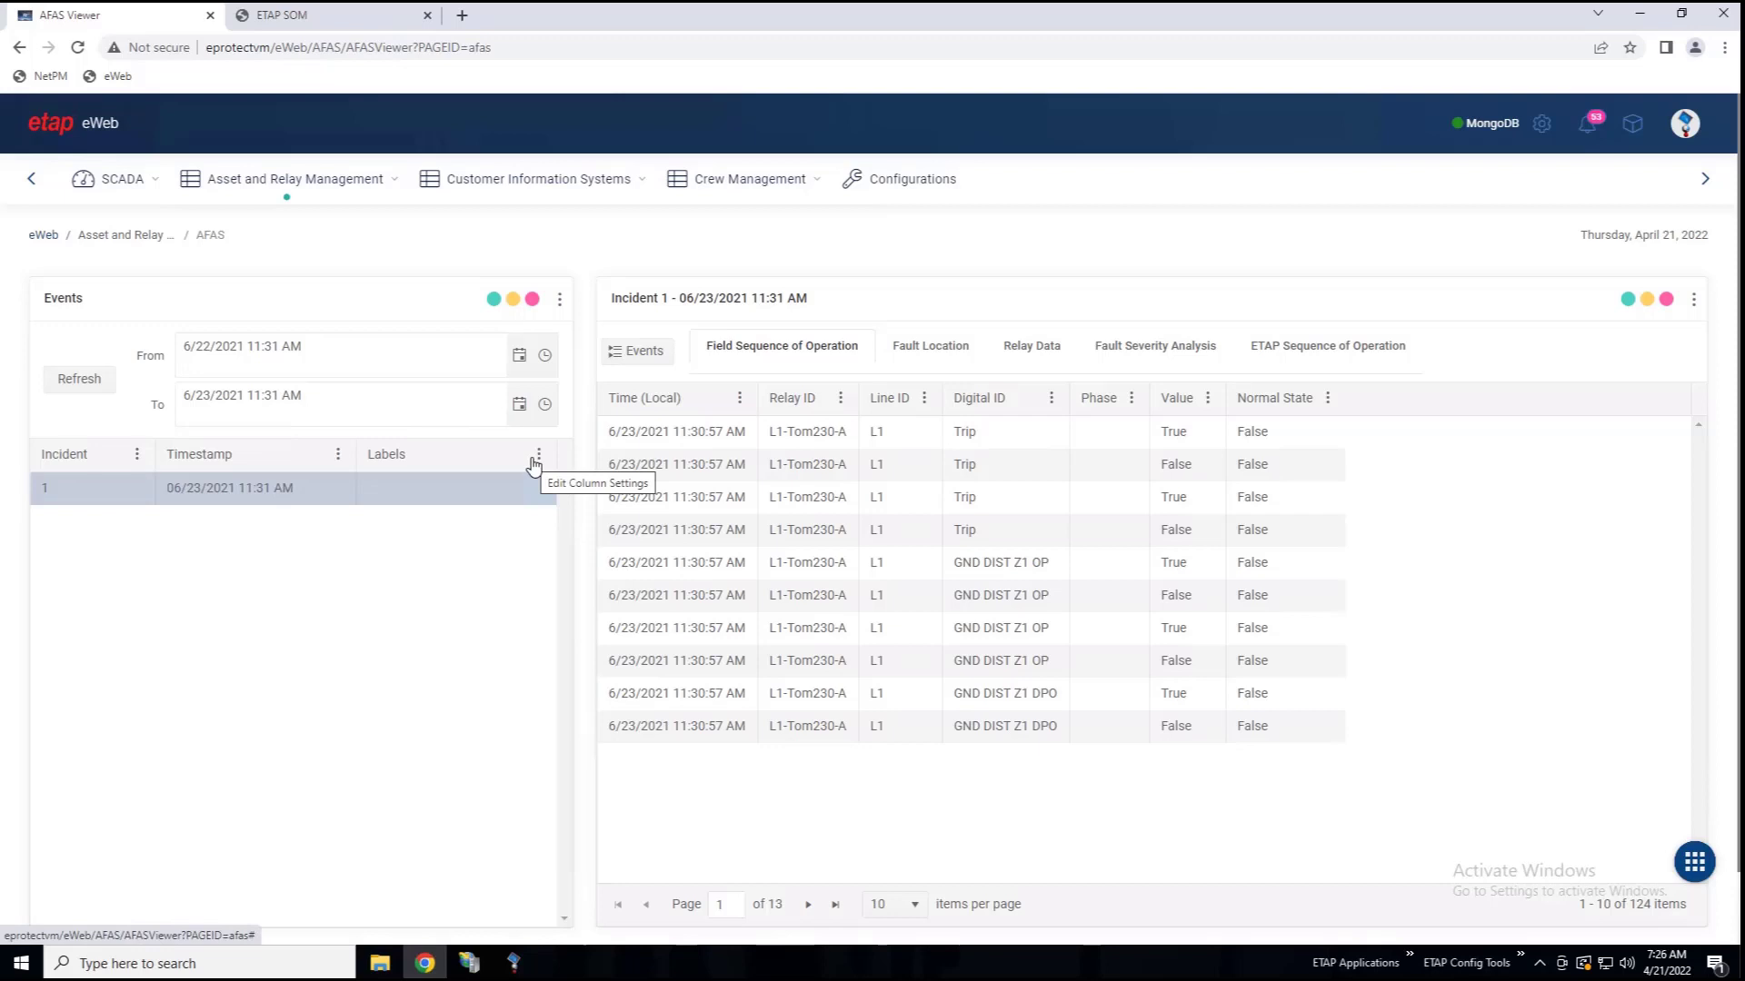
Hide the events list and browse the incident's Field Sequence of Operation records through page 7.
left_click(636, 352)
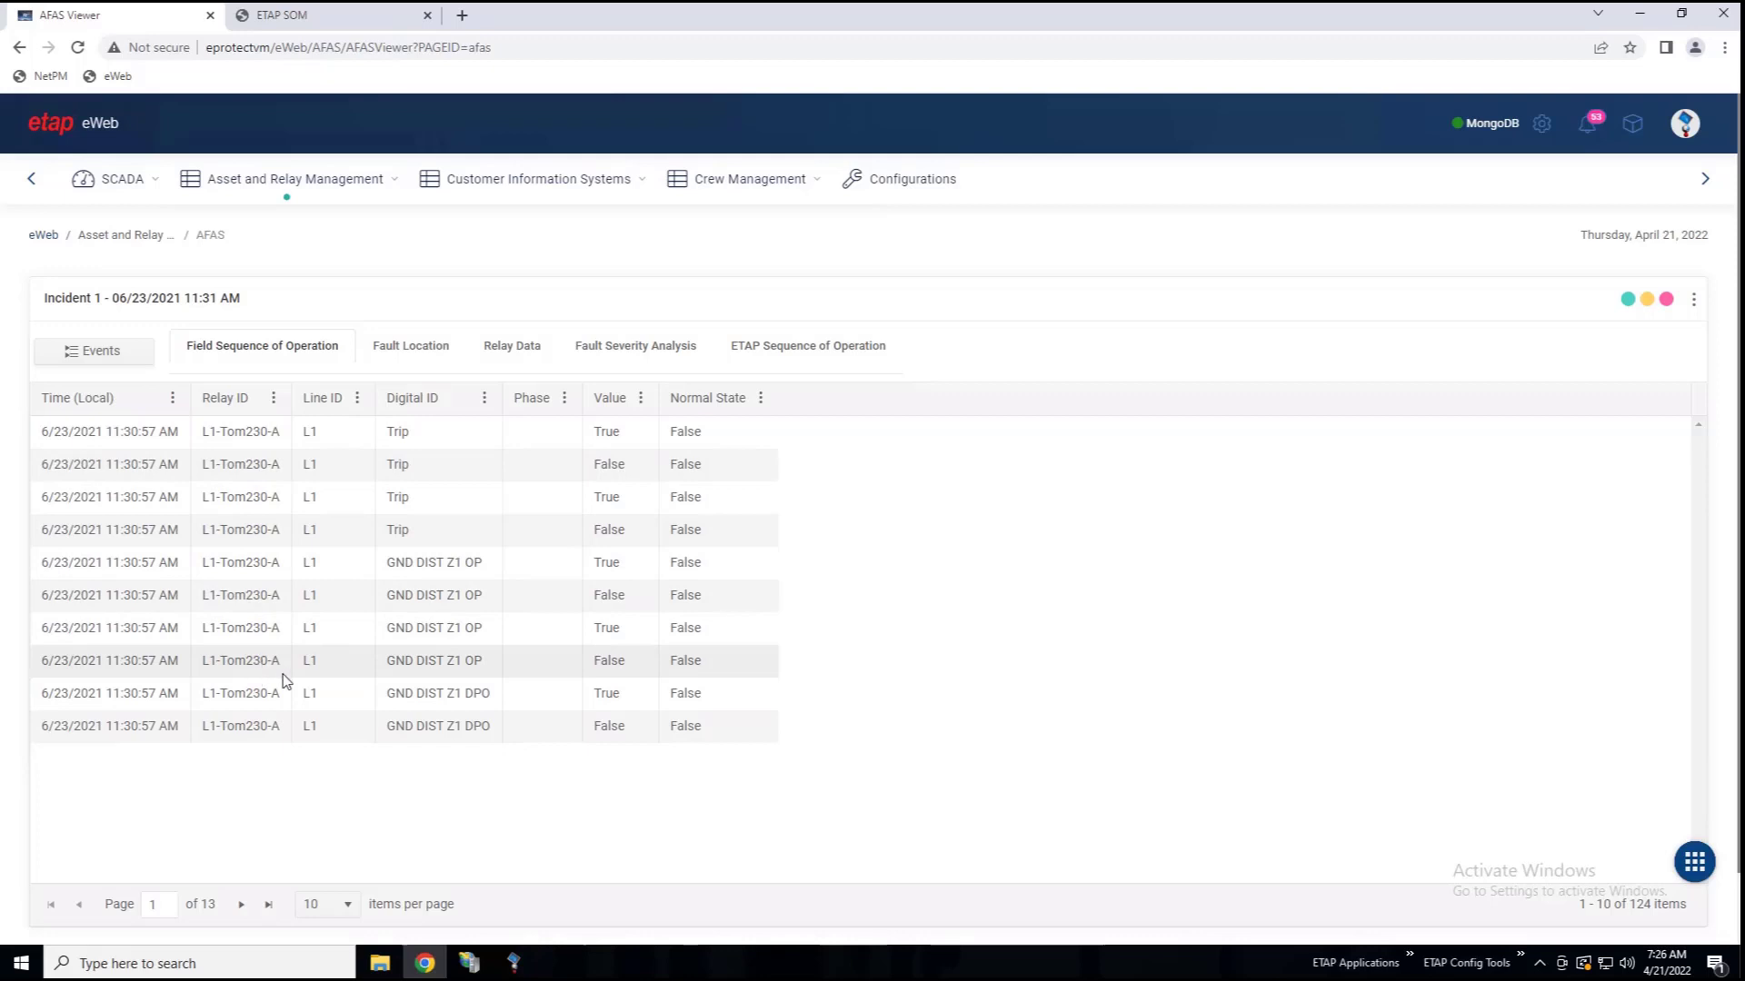
left_click(241, 905)
left_click(241, 905)
left_click(240, 905)
left_click(241, 905)
left_click(241, 905)
left_click(241, 905)
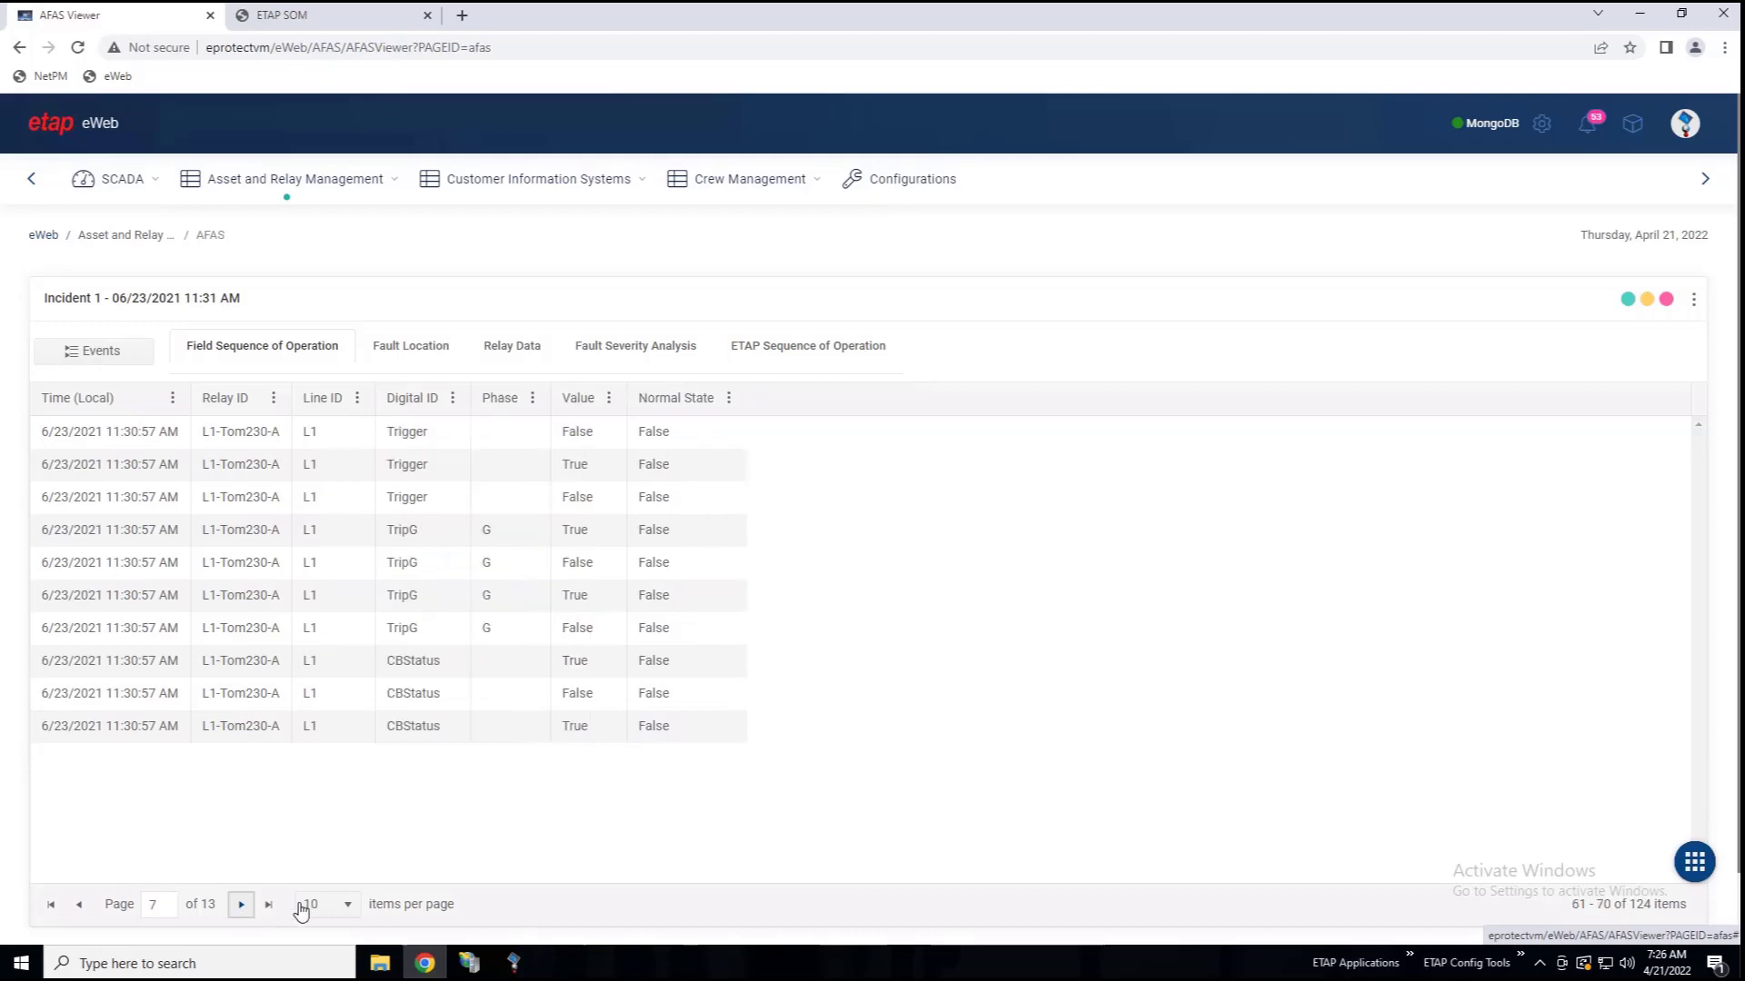
Review the incident's fault location results for line L1, the relay data and the fault severity analysis.
left_click(415, 353)
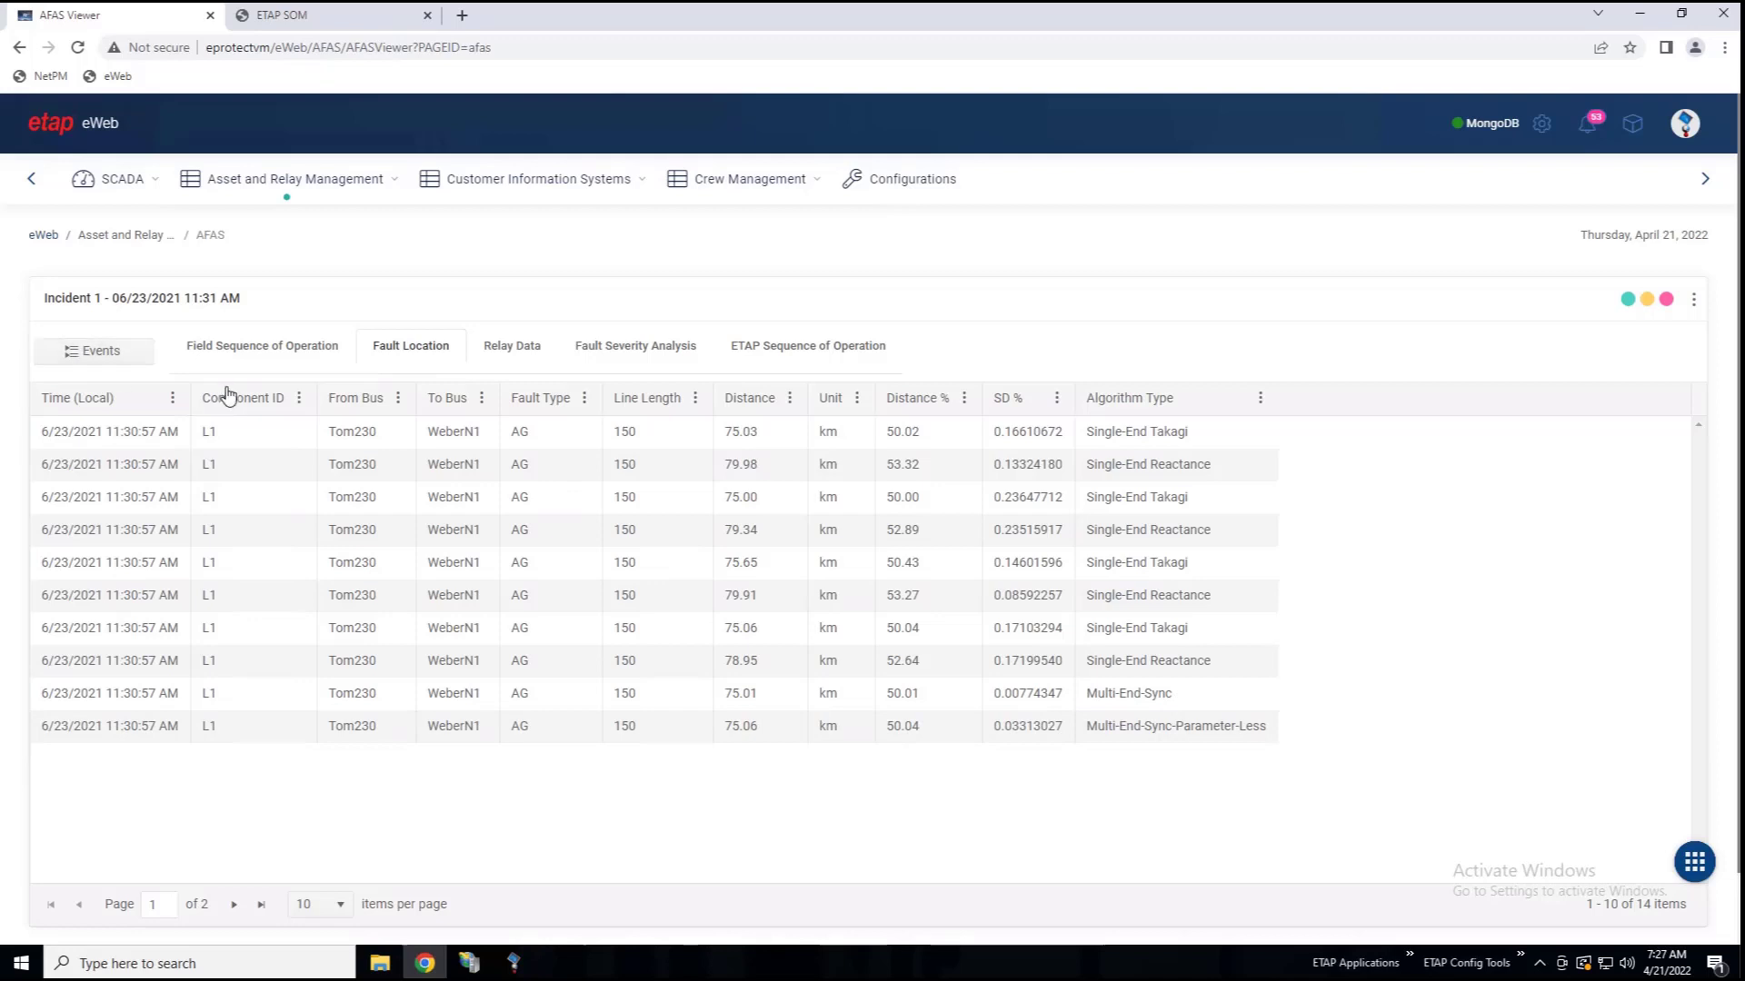
left_click(234, 440)
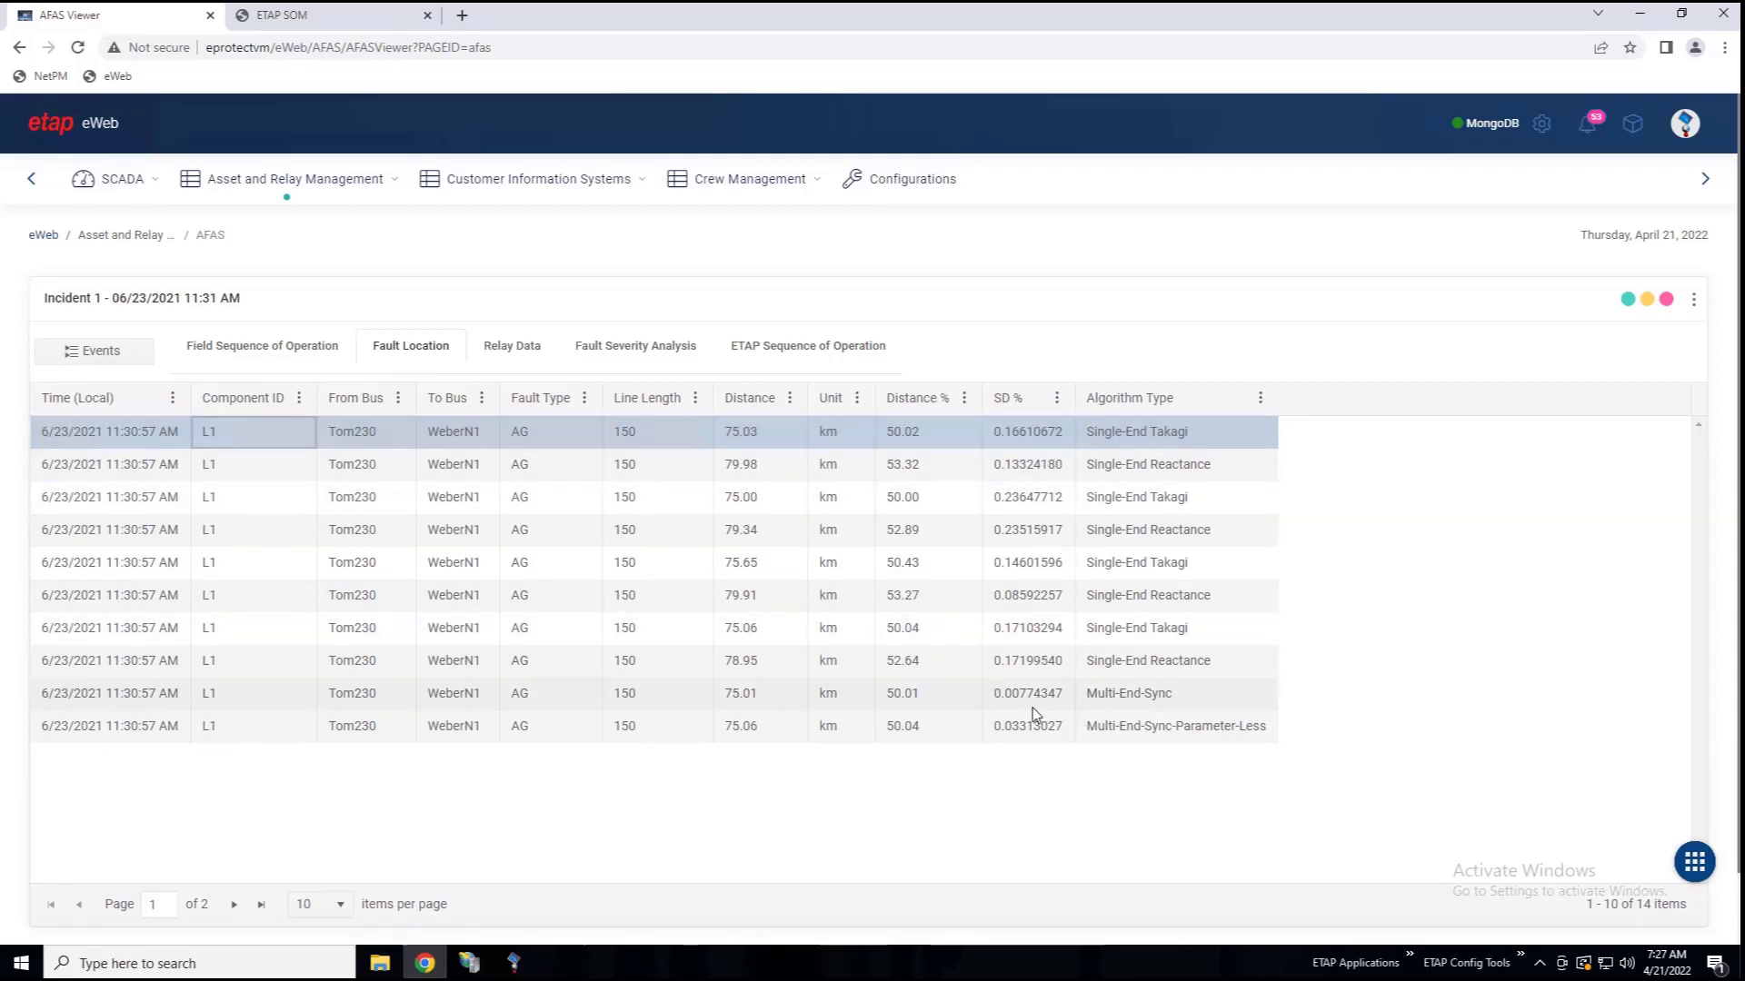
left_click(511, 352)
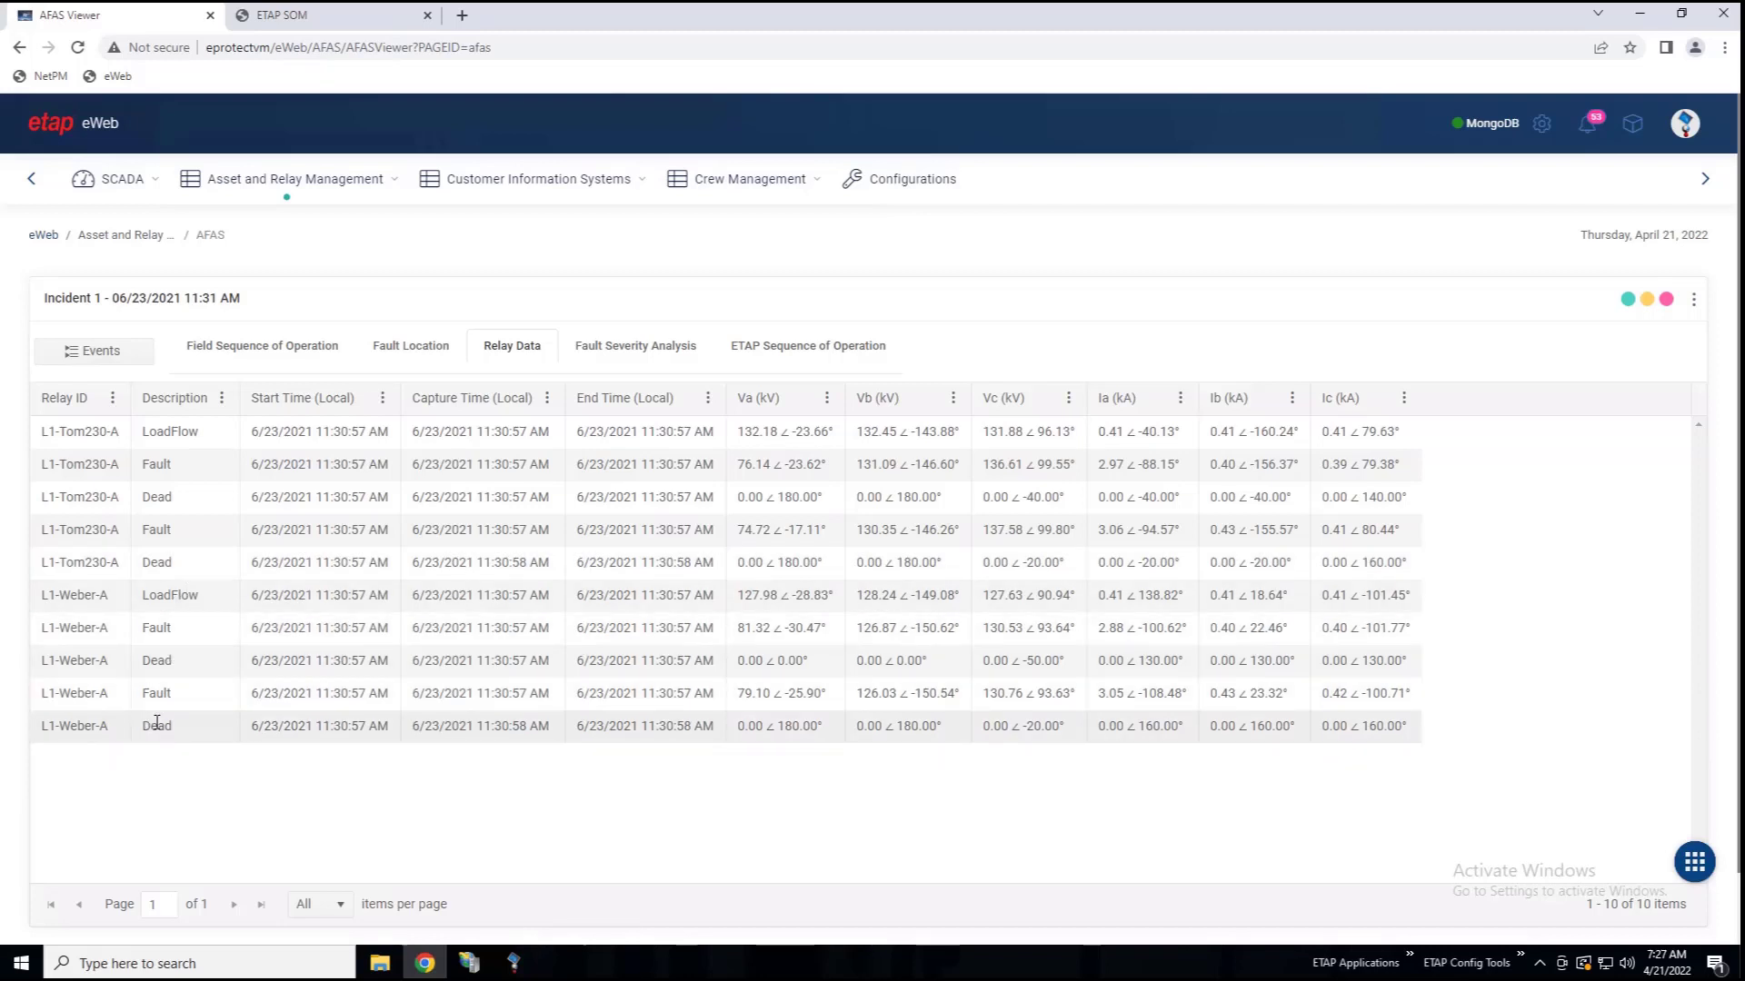
left_click(636, 345)
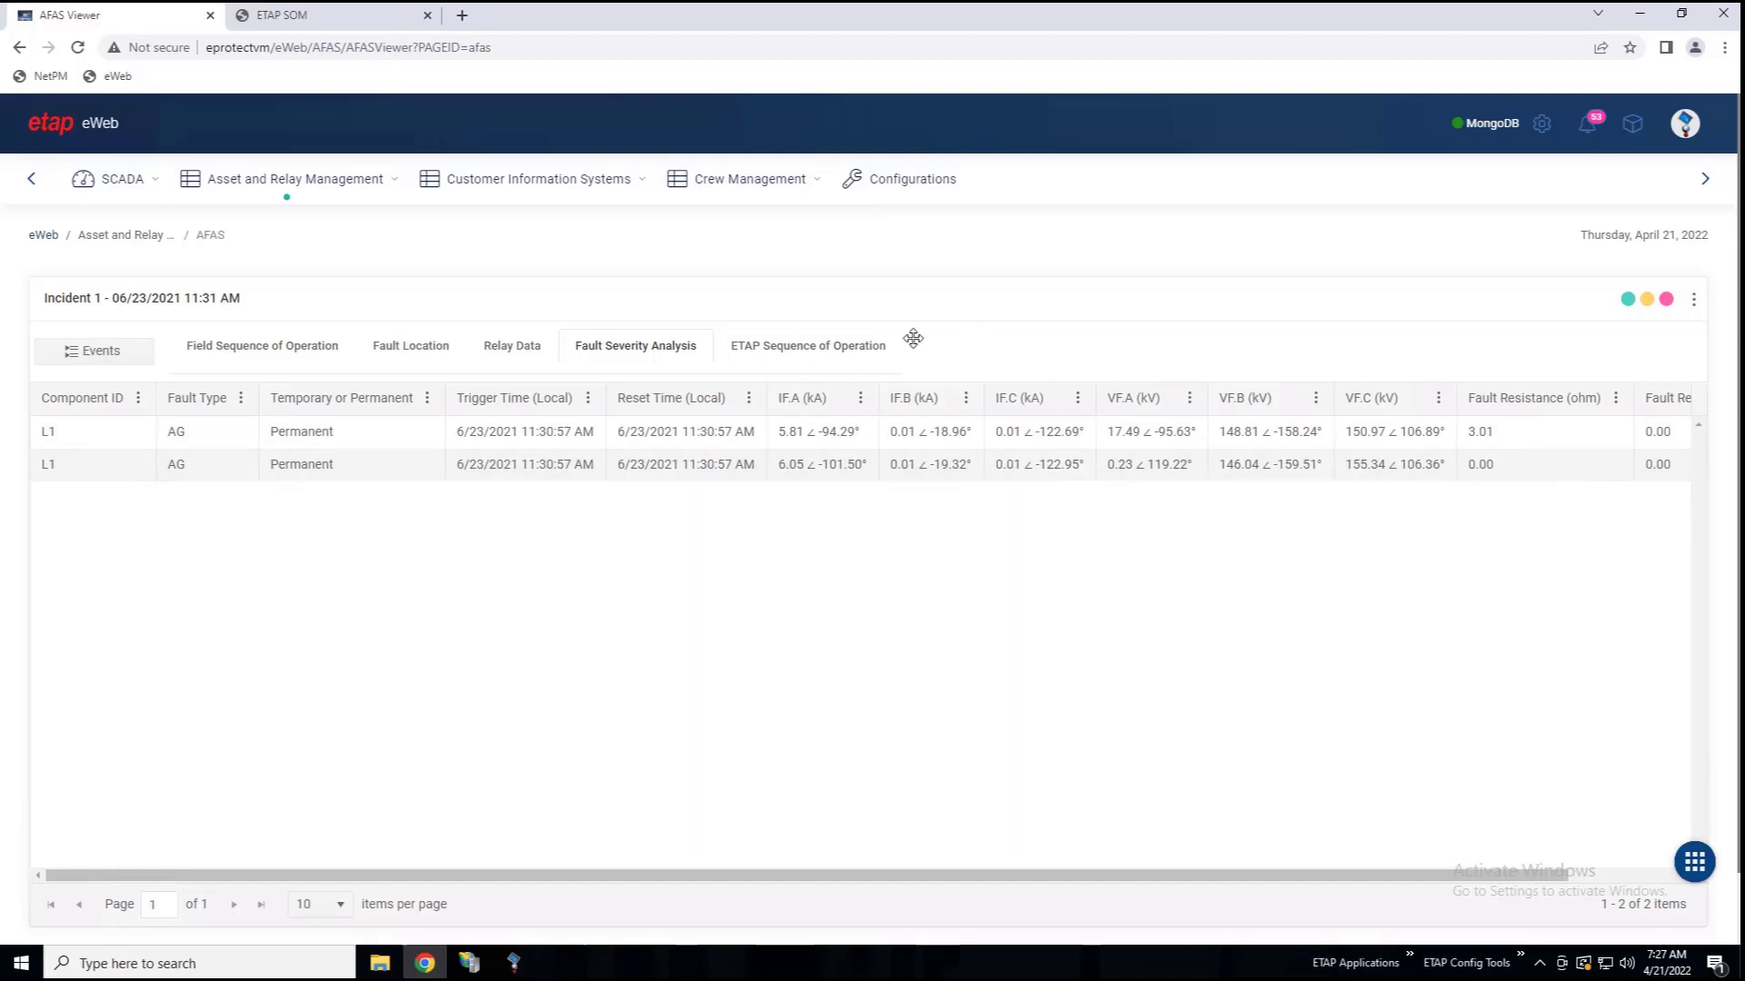
Examine the incident's ETAP Sequence of Operation, checking the L1-Weber-A relay trip and the circuit breaker interlock entries.
left_click(813, 361)
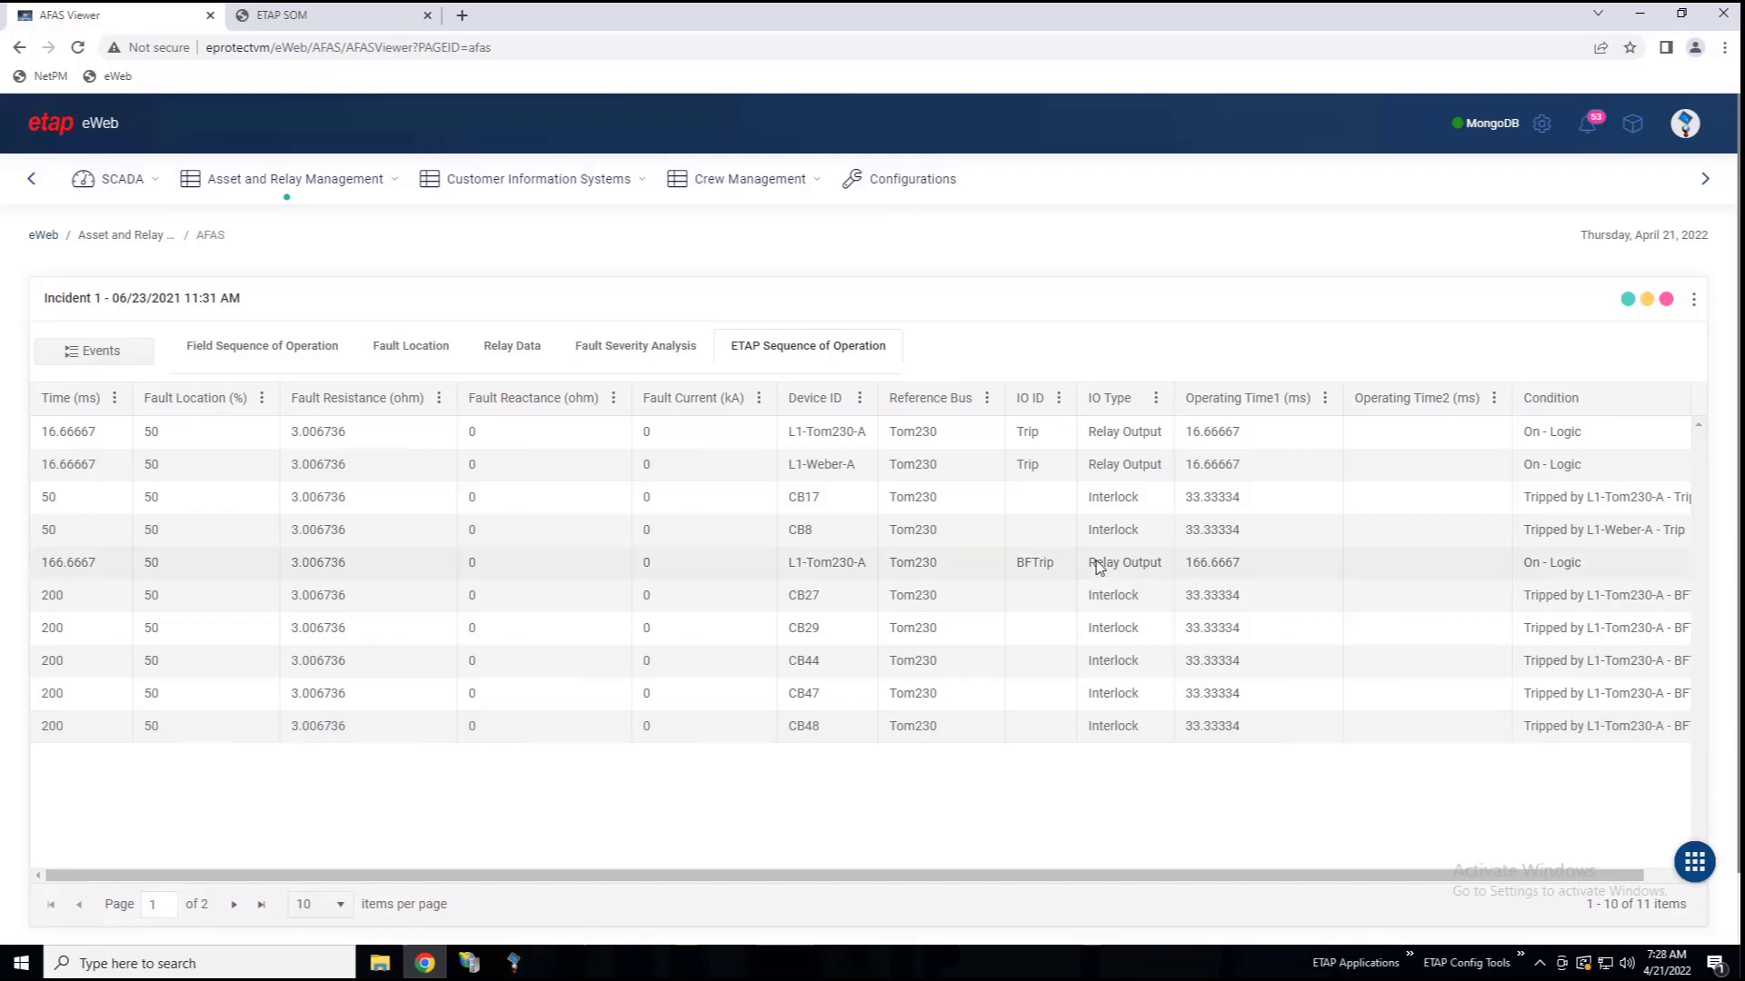
left_click(1043, 465)
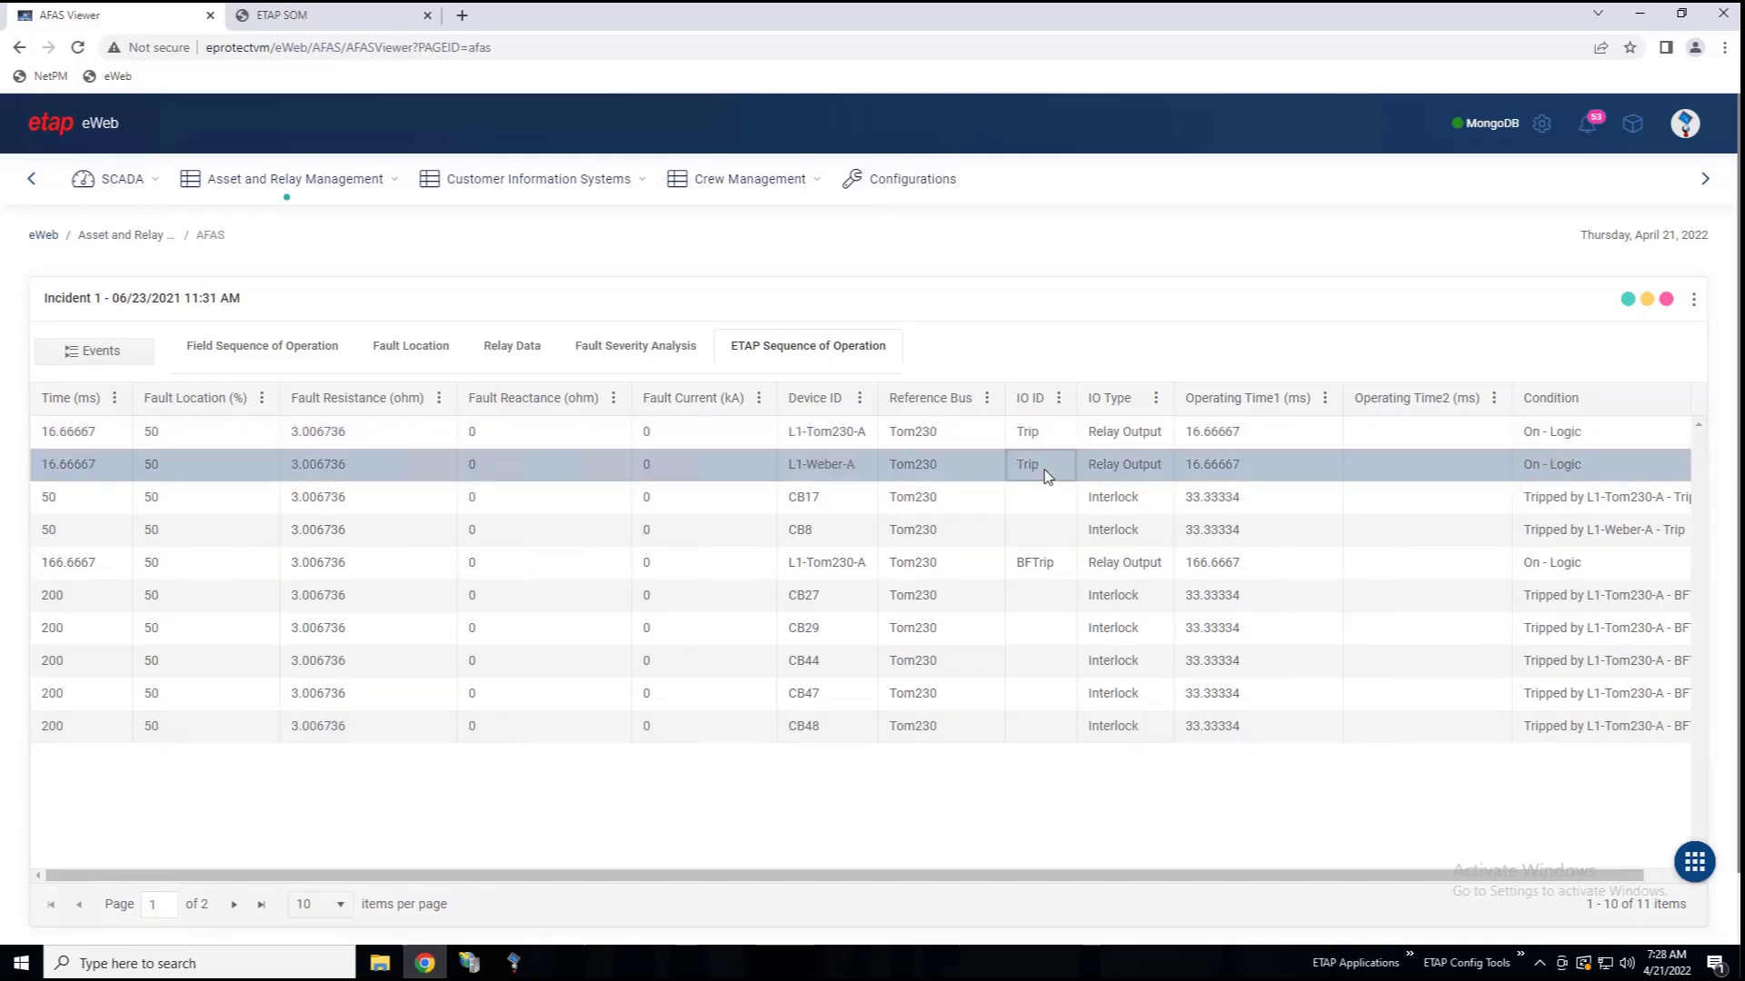
left_click(821, 464)
left_click(1104, 499)
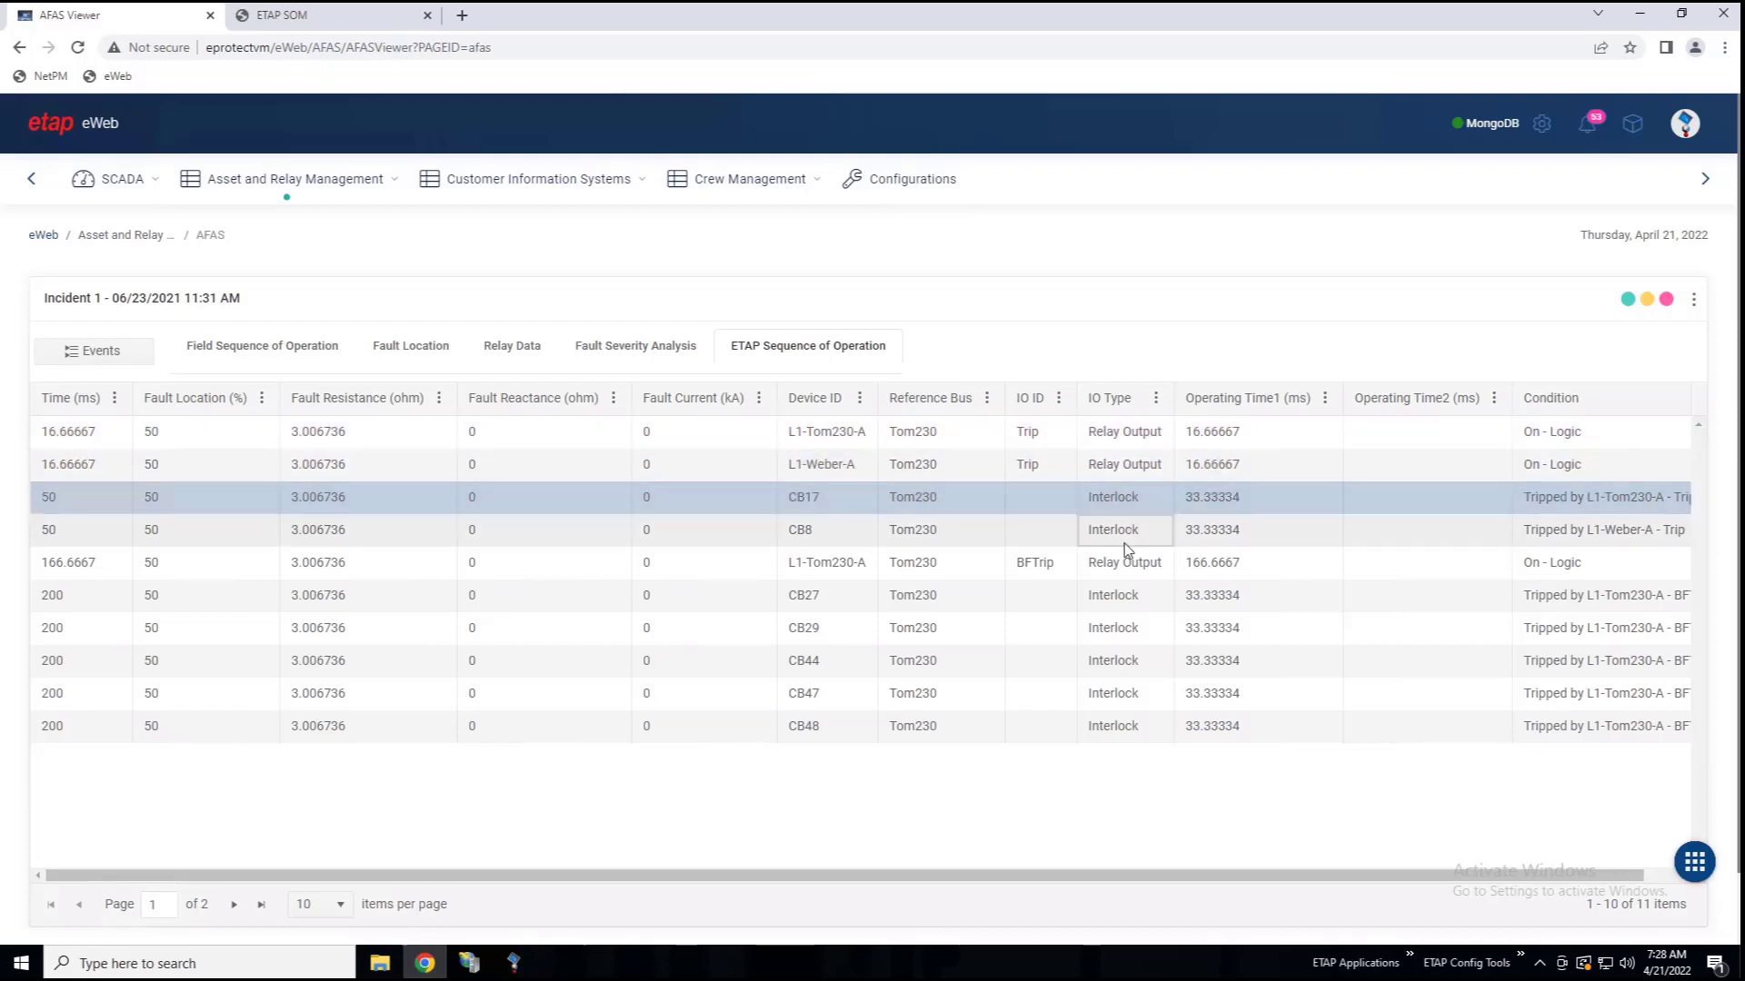
left_click(1127, 530)
left_click(1109, 596)
left_click(1112, 662)
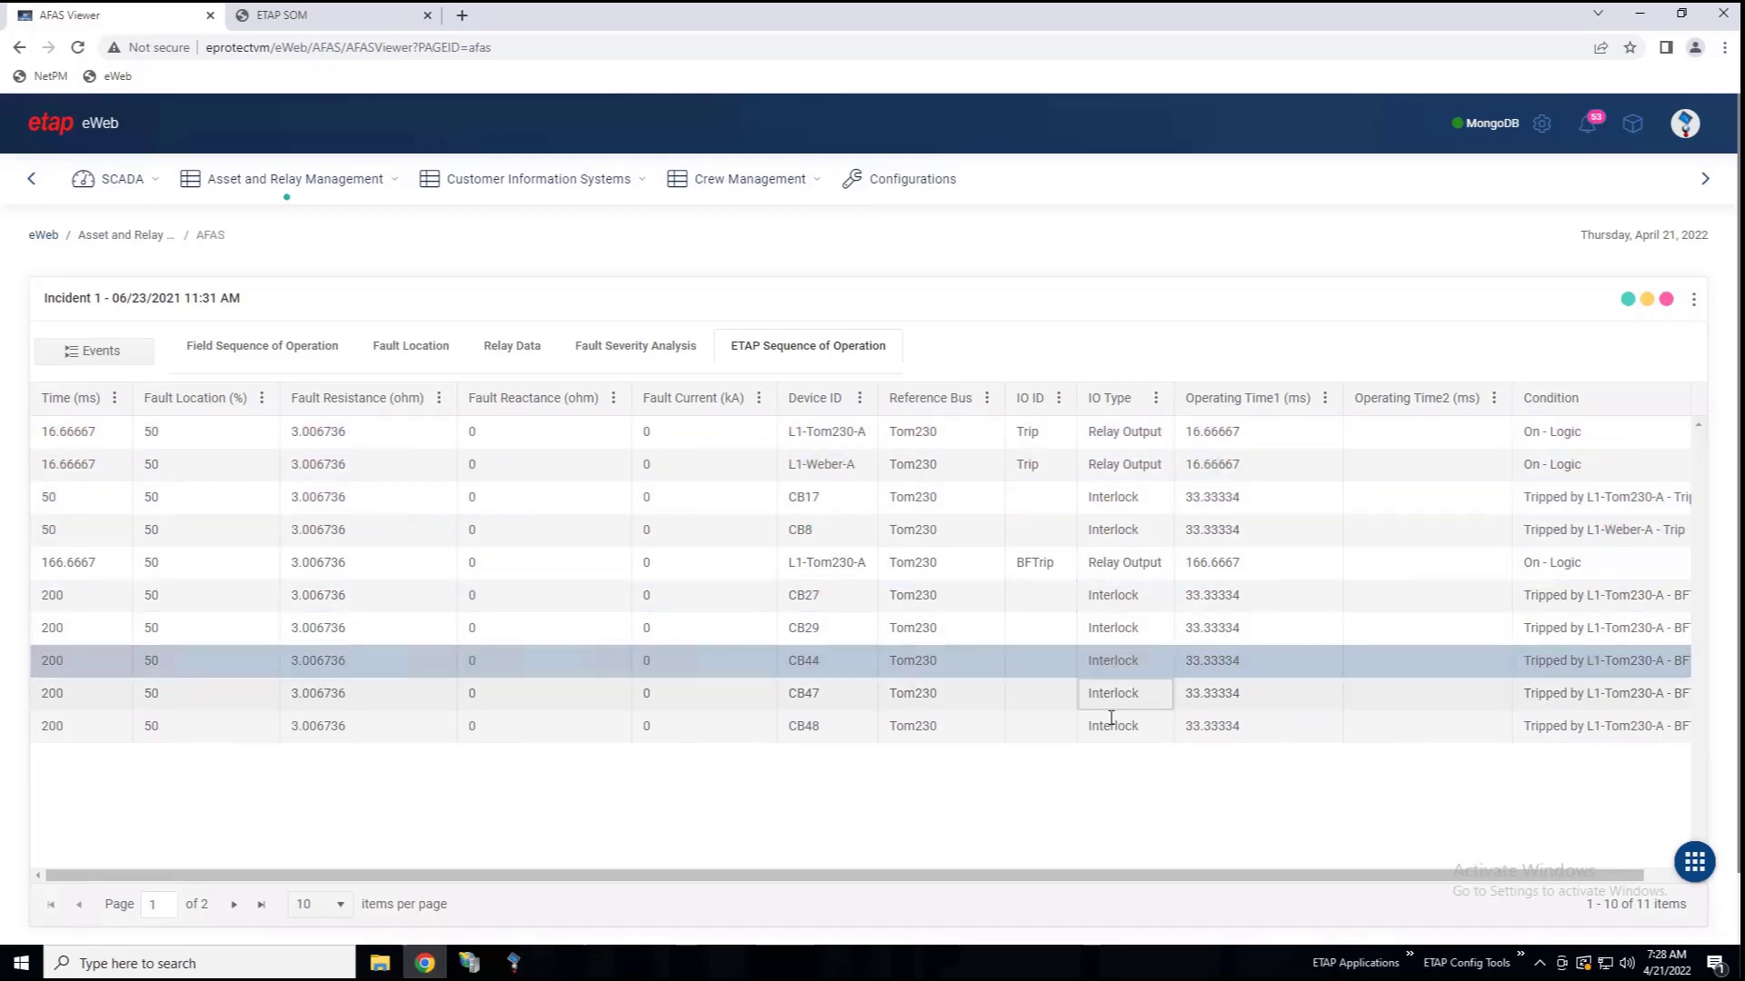
Switch to the ETAP Waveform Viewer and open the L1-Weber-A Comtrade event recorded on 2022-04-13 at 10:31:11 from the waveform event list.
left_click(1126, 726)
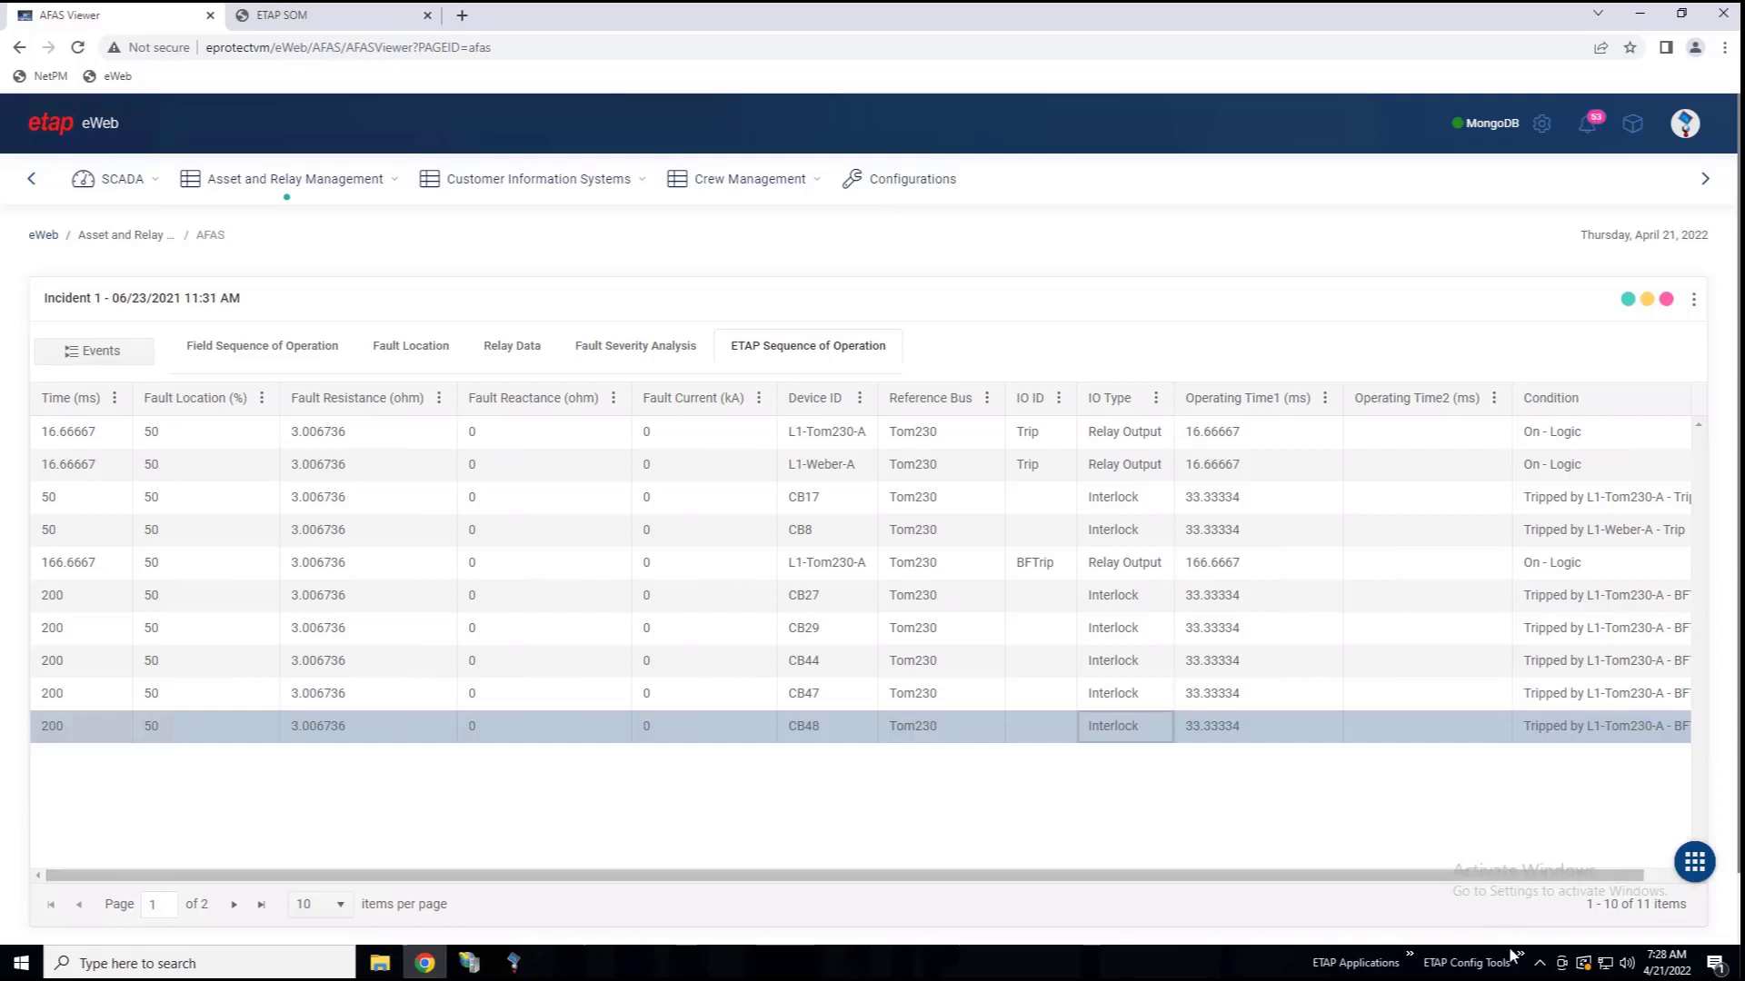
left_click(1413, 965)
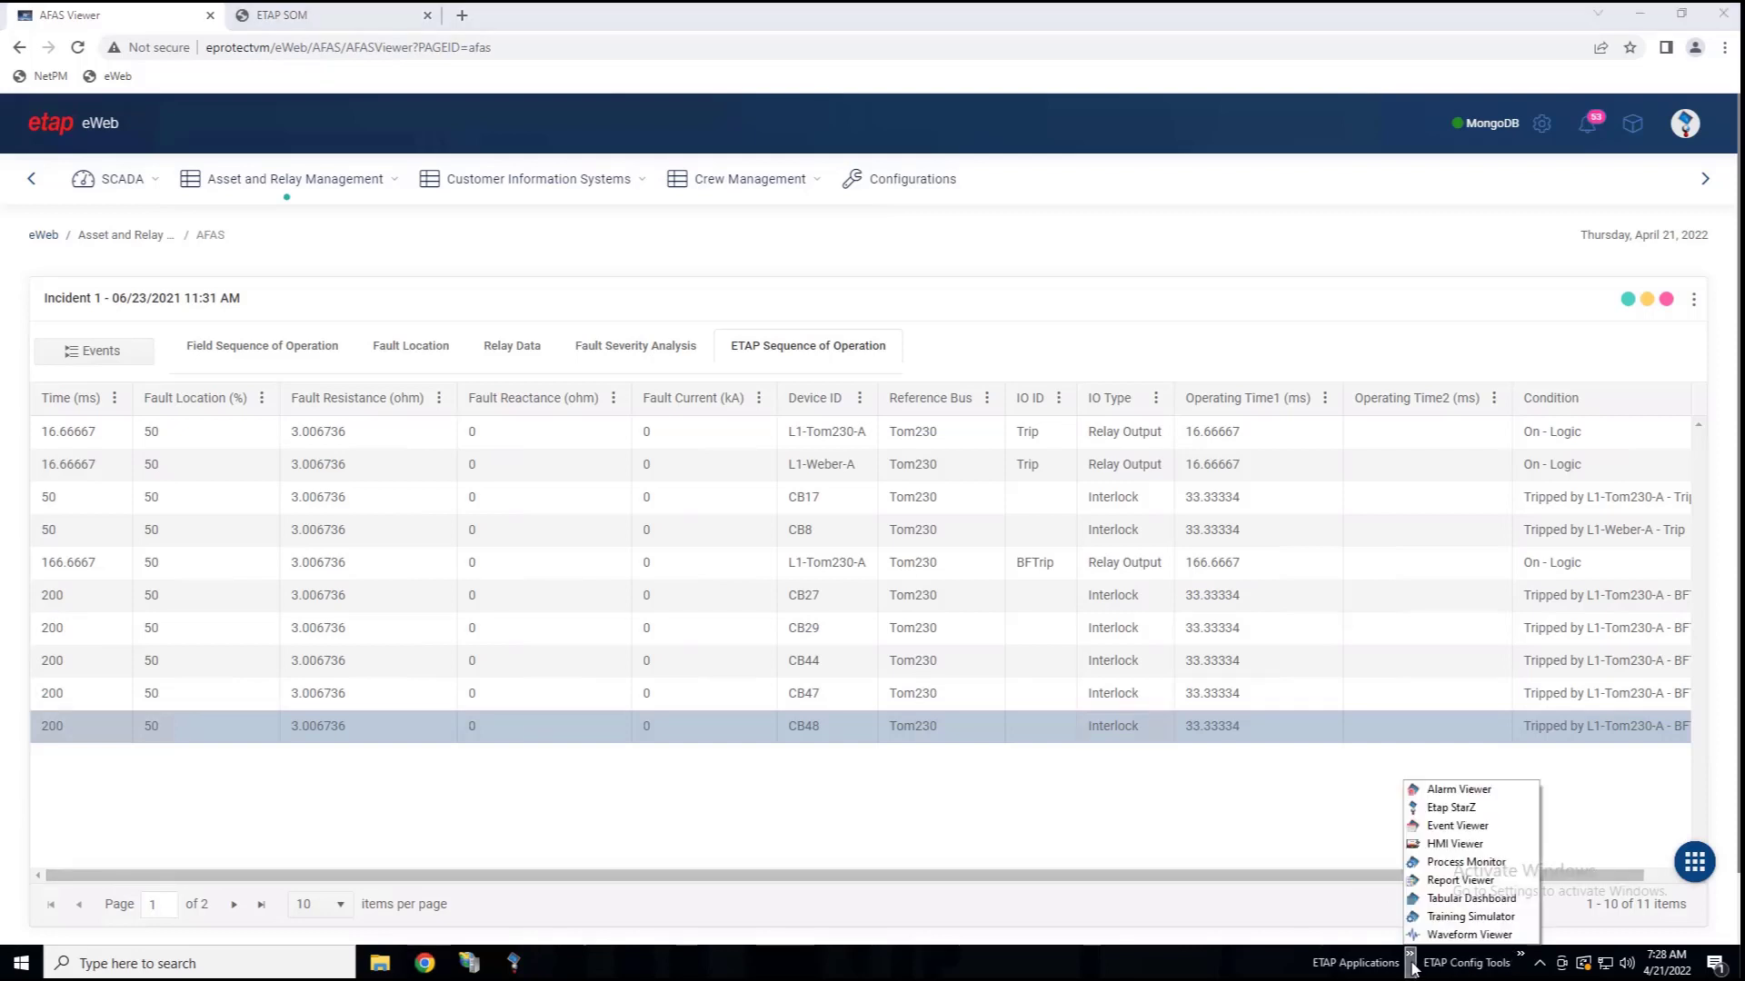
left_click(1469, 935)
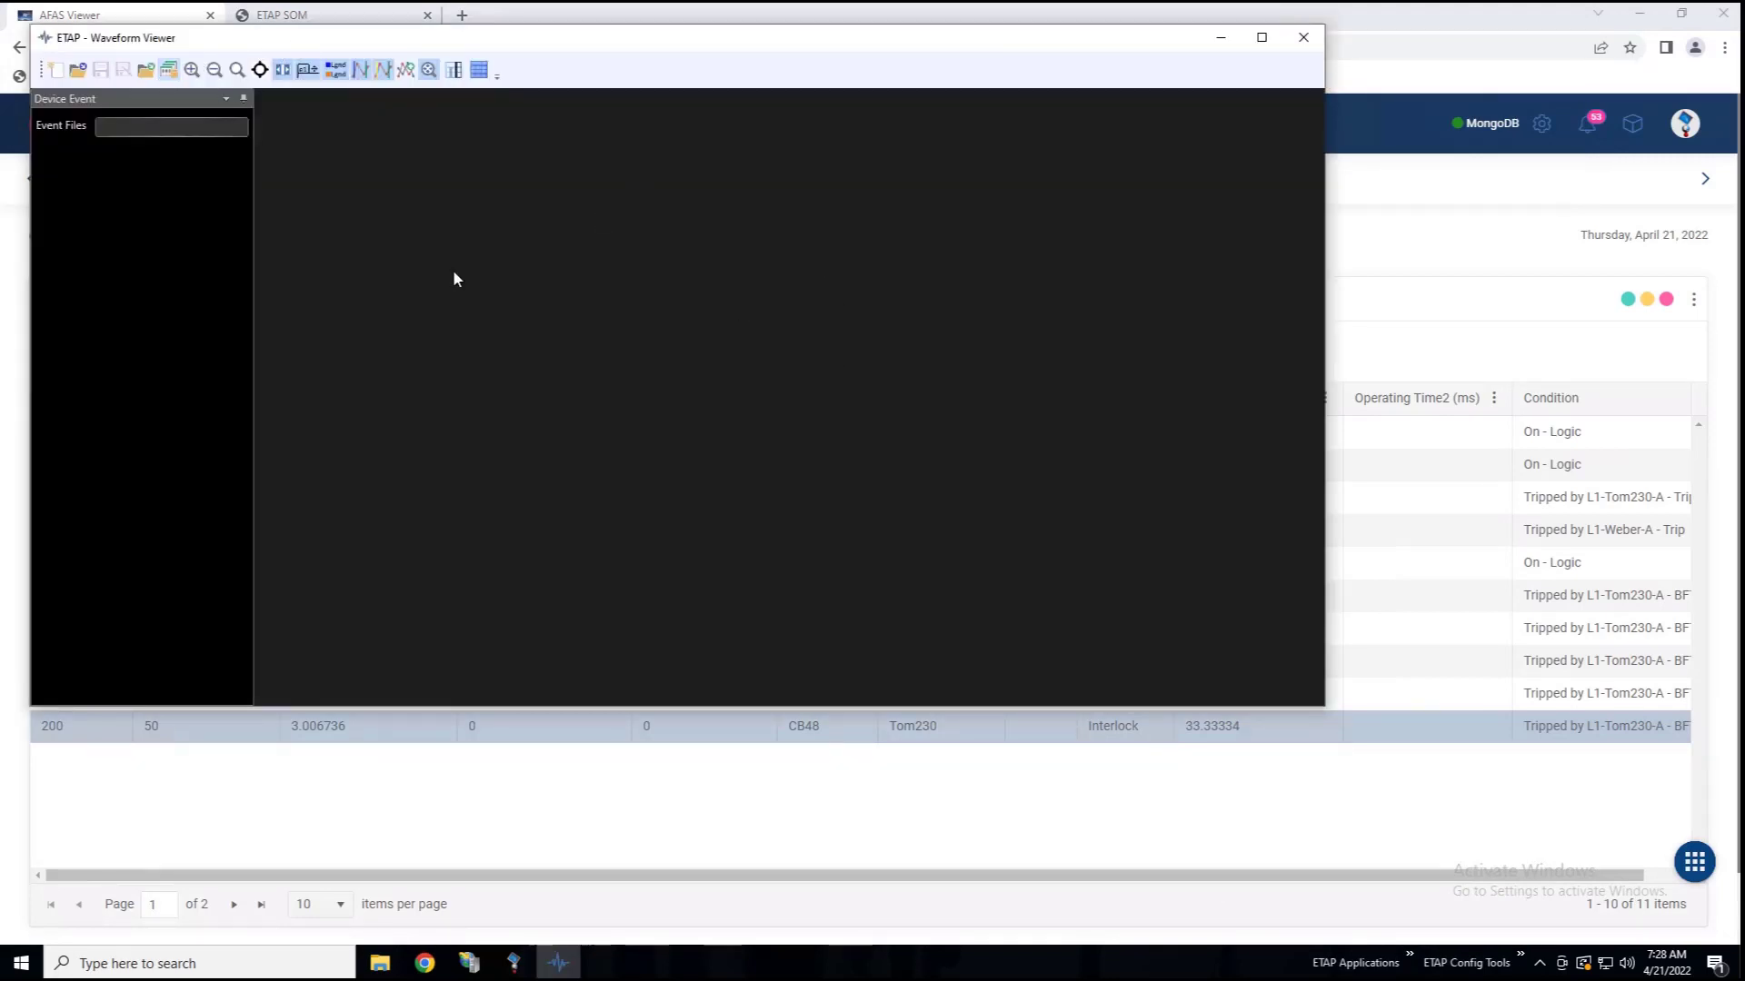
left_click(168, 71)
left_click(180, 127)
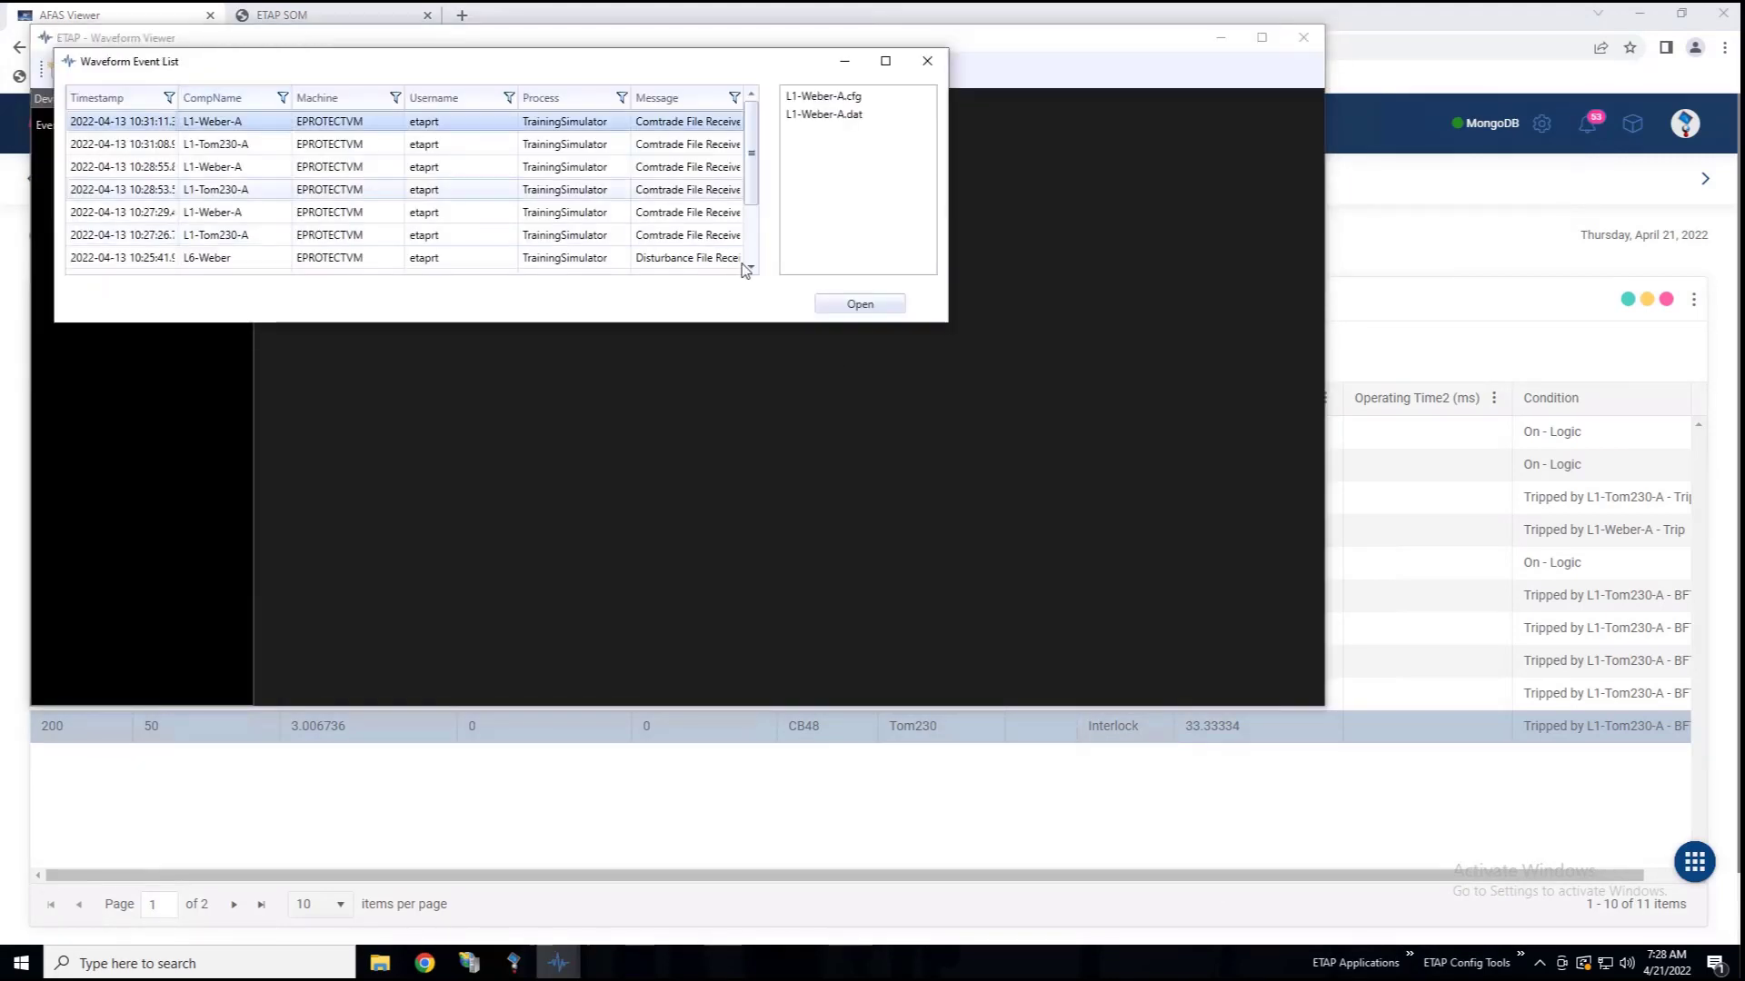
left_click(859, 303)
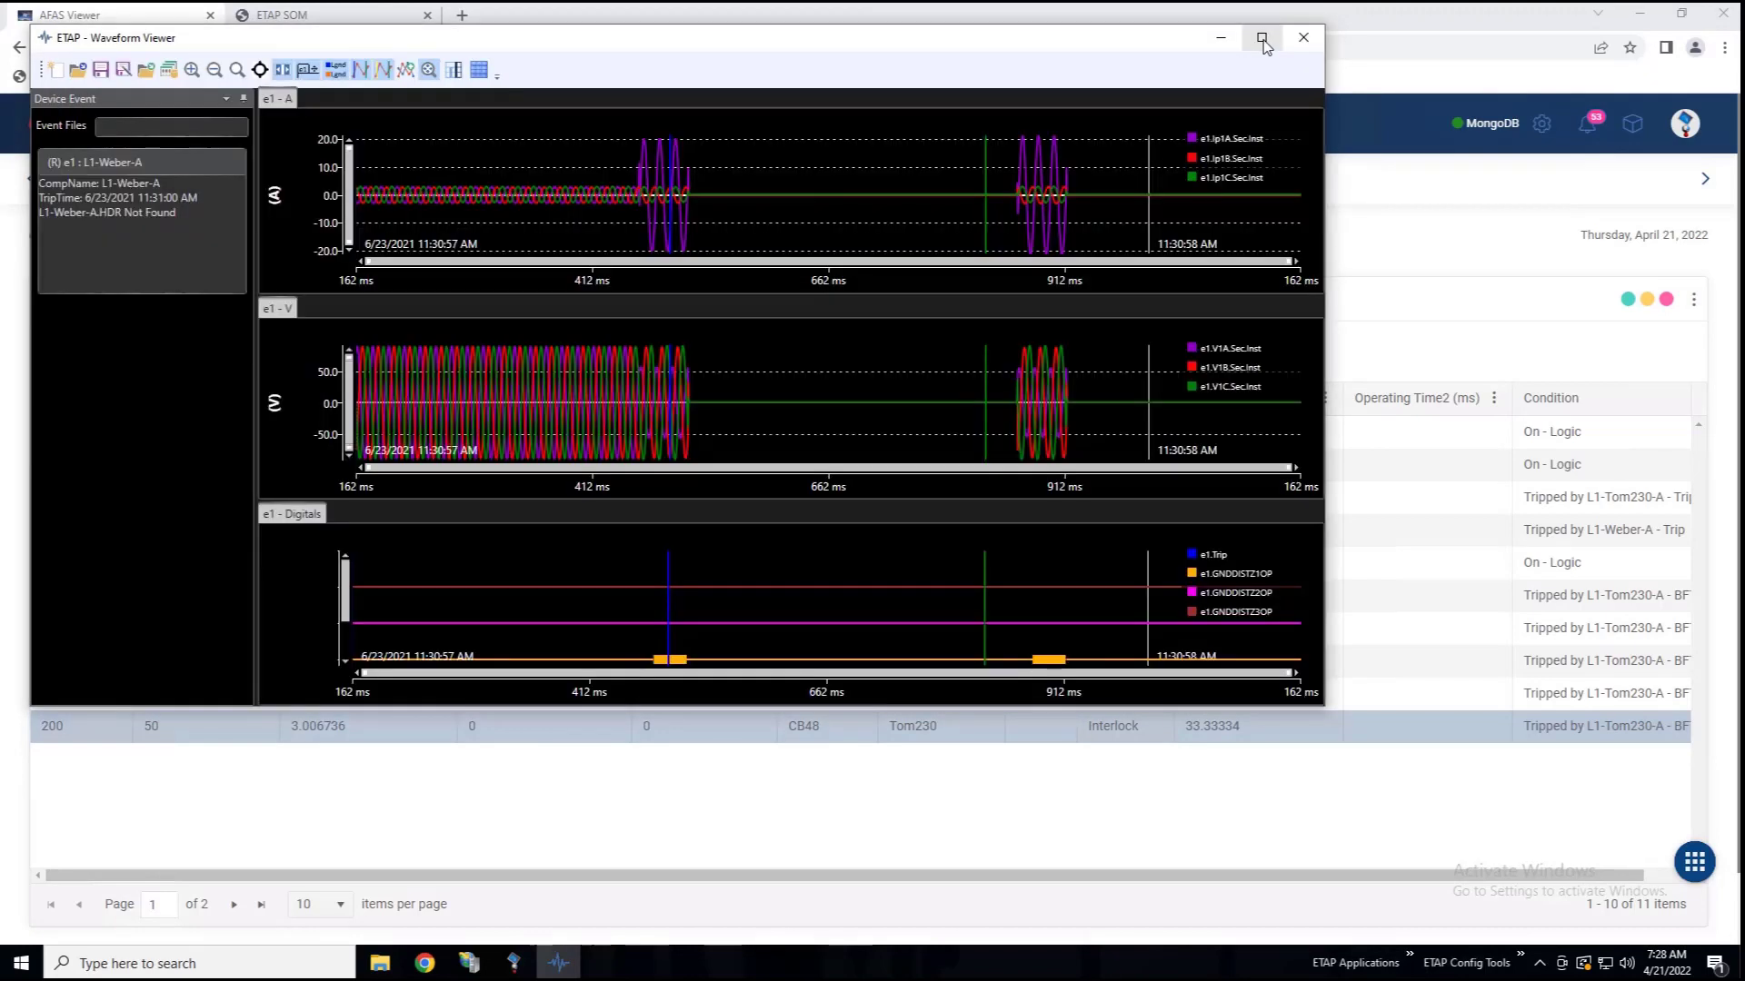
Maximize the waveform window and examine the current, voltage and digital trip signals during both fault intervals of the L1-Weber-A record.
left_click(1262, 39)
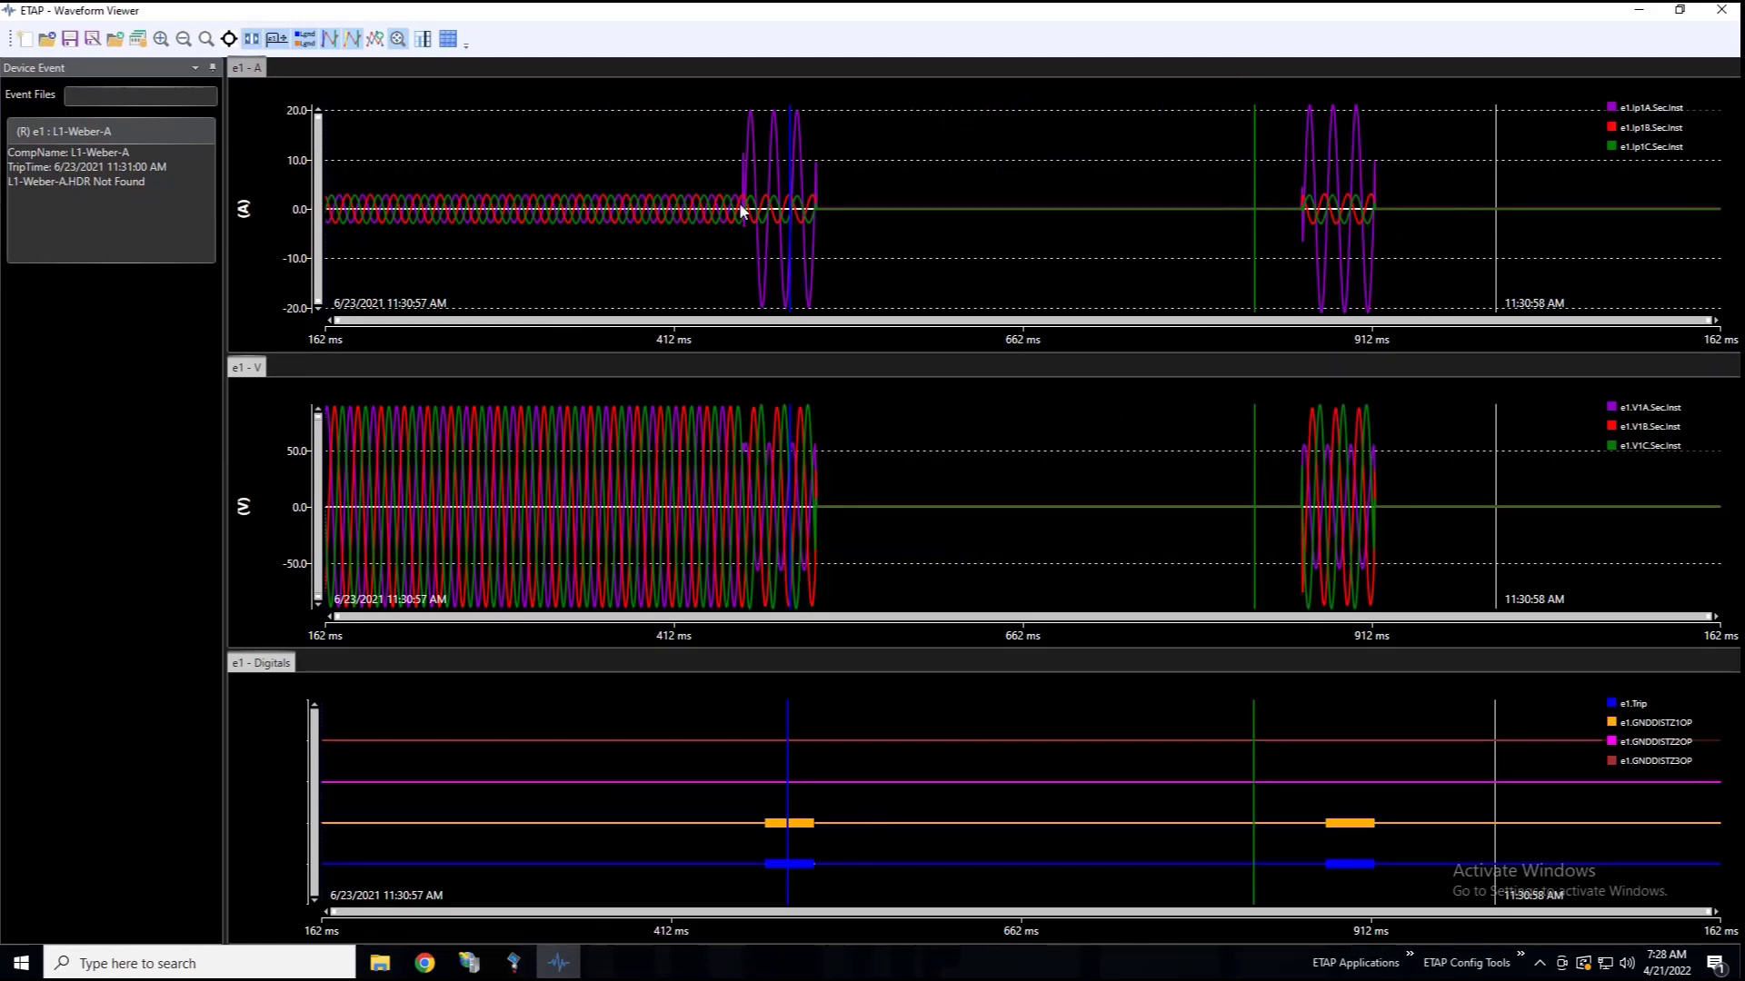
scroll(751, 207, "up", 3)
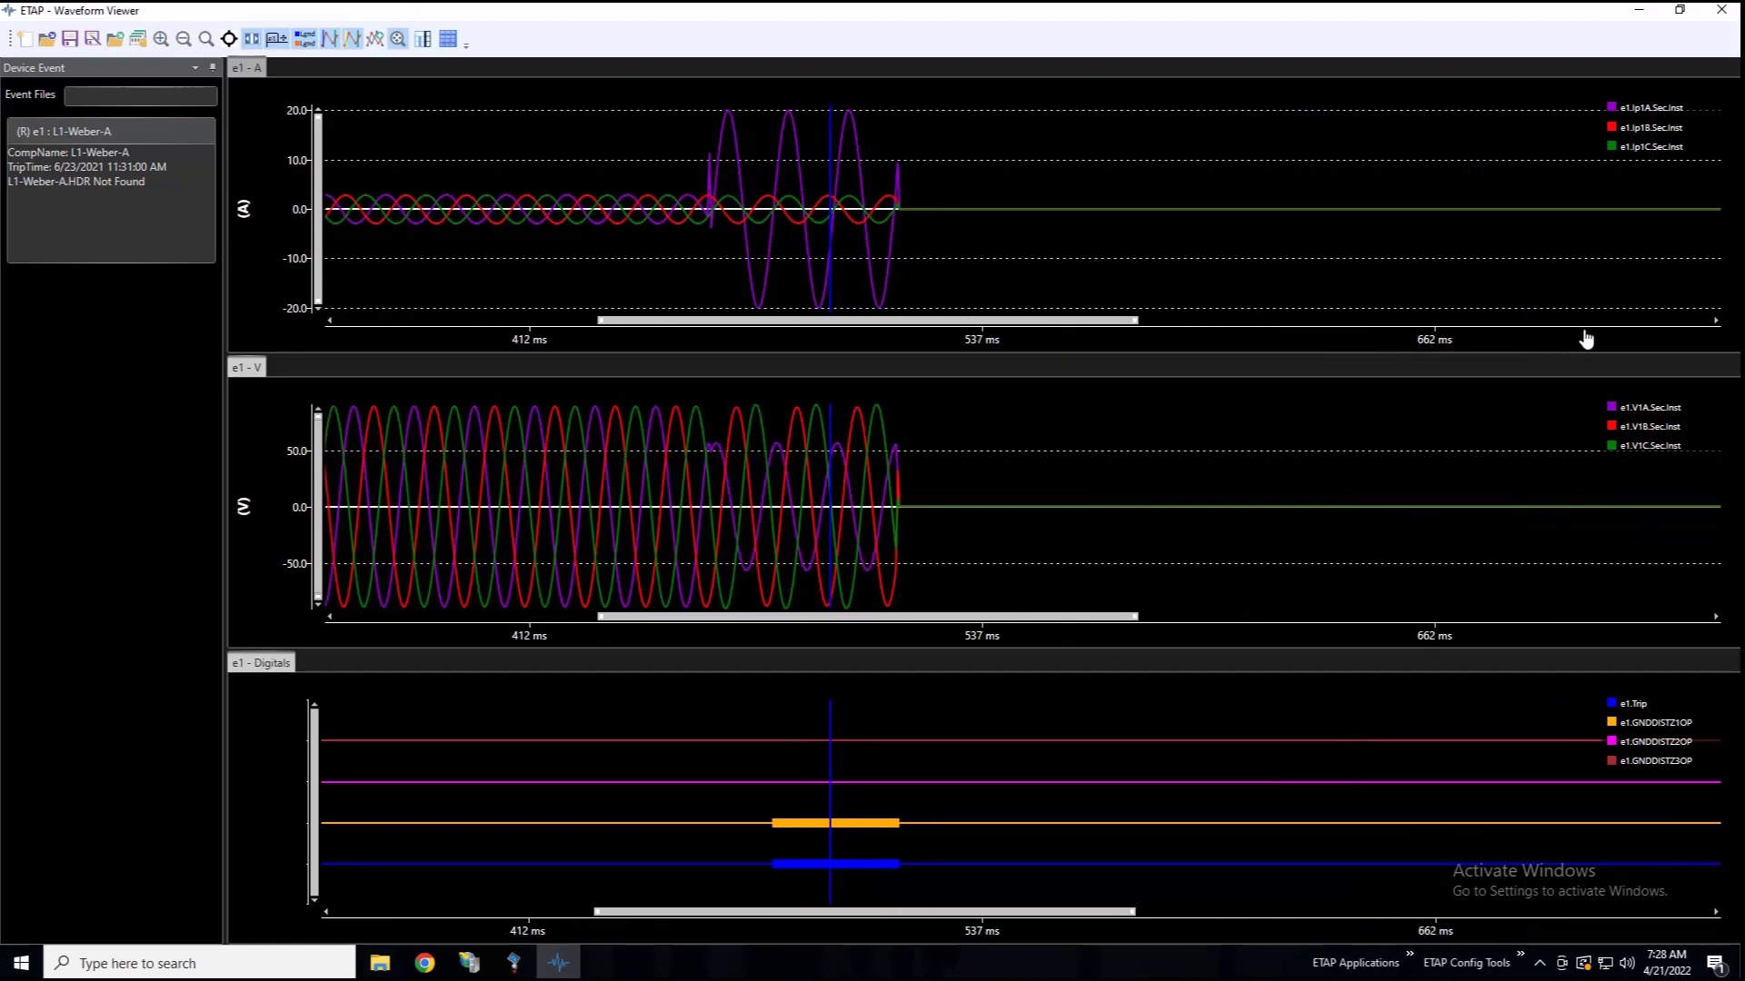
scroll(1572, 343, "down", 5)
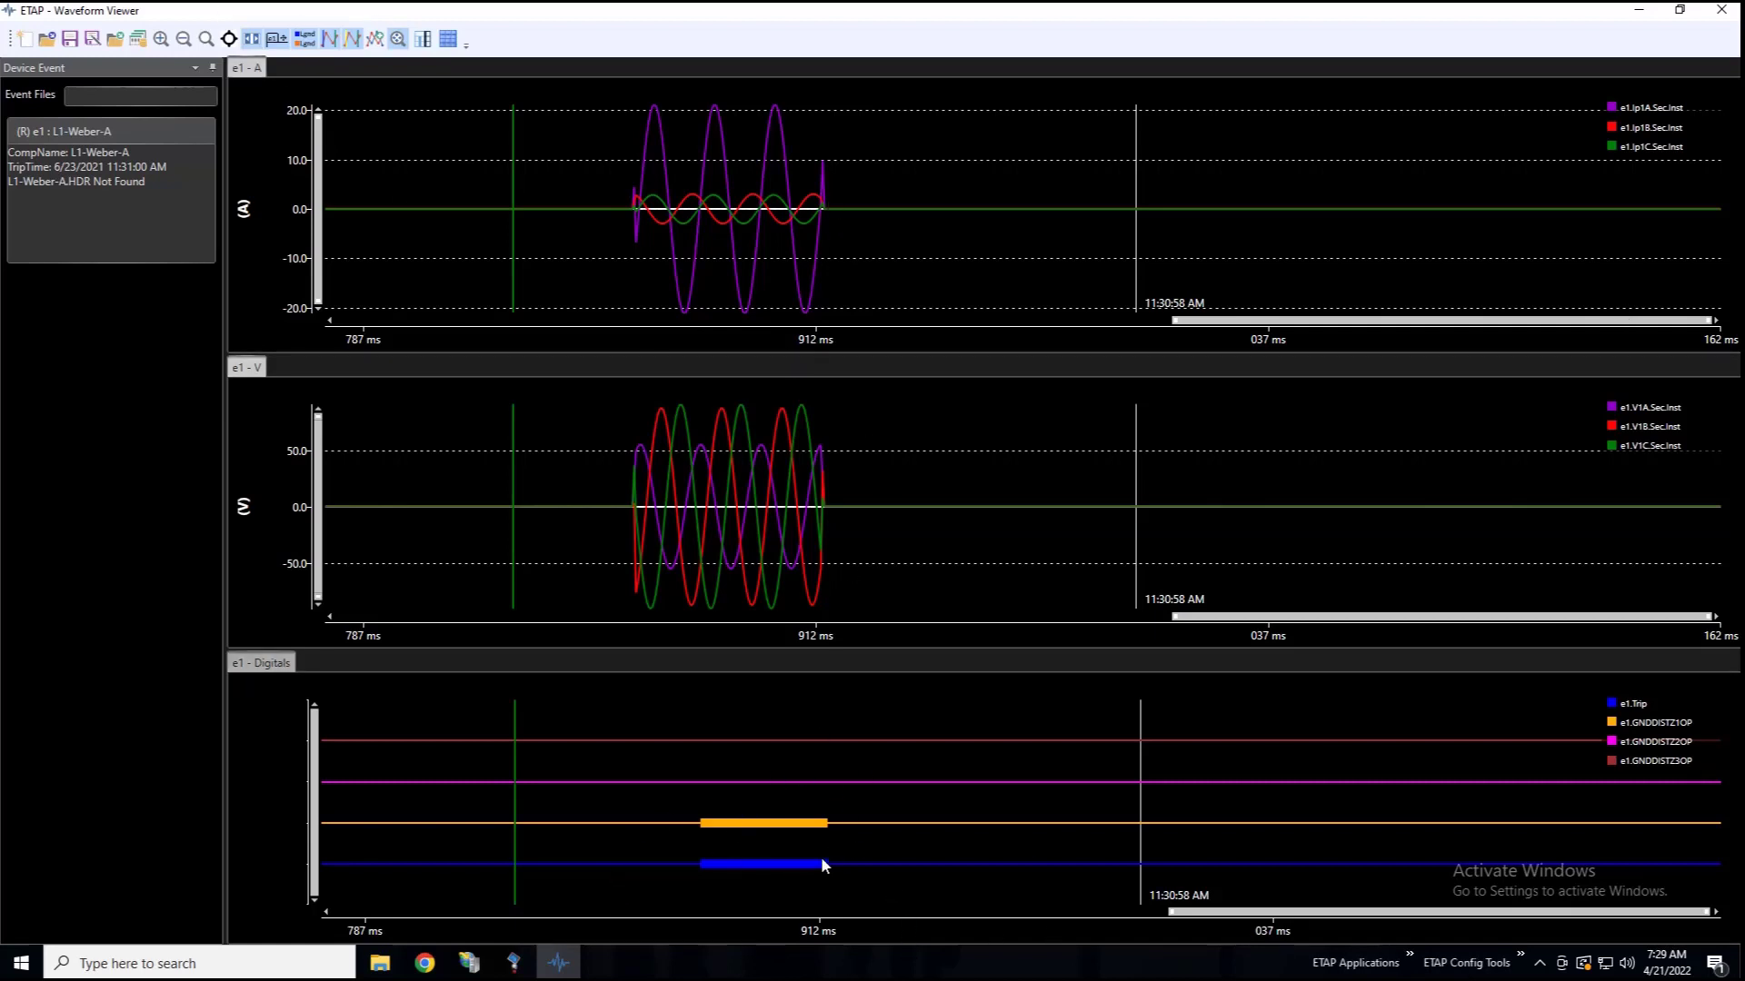
Review the RMS, Phasor, Frequency and Harmonics signals available for the e1 - A chart, then close the signal selection without changes.
left_click(447, 38)
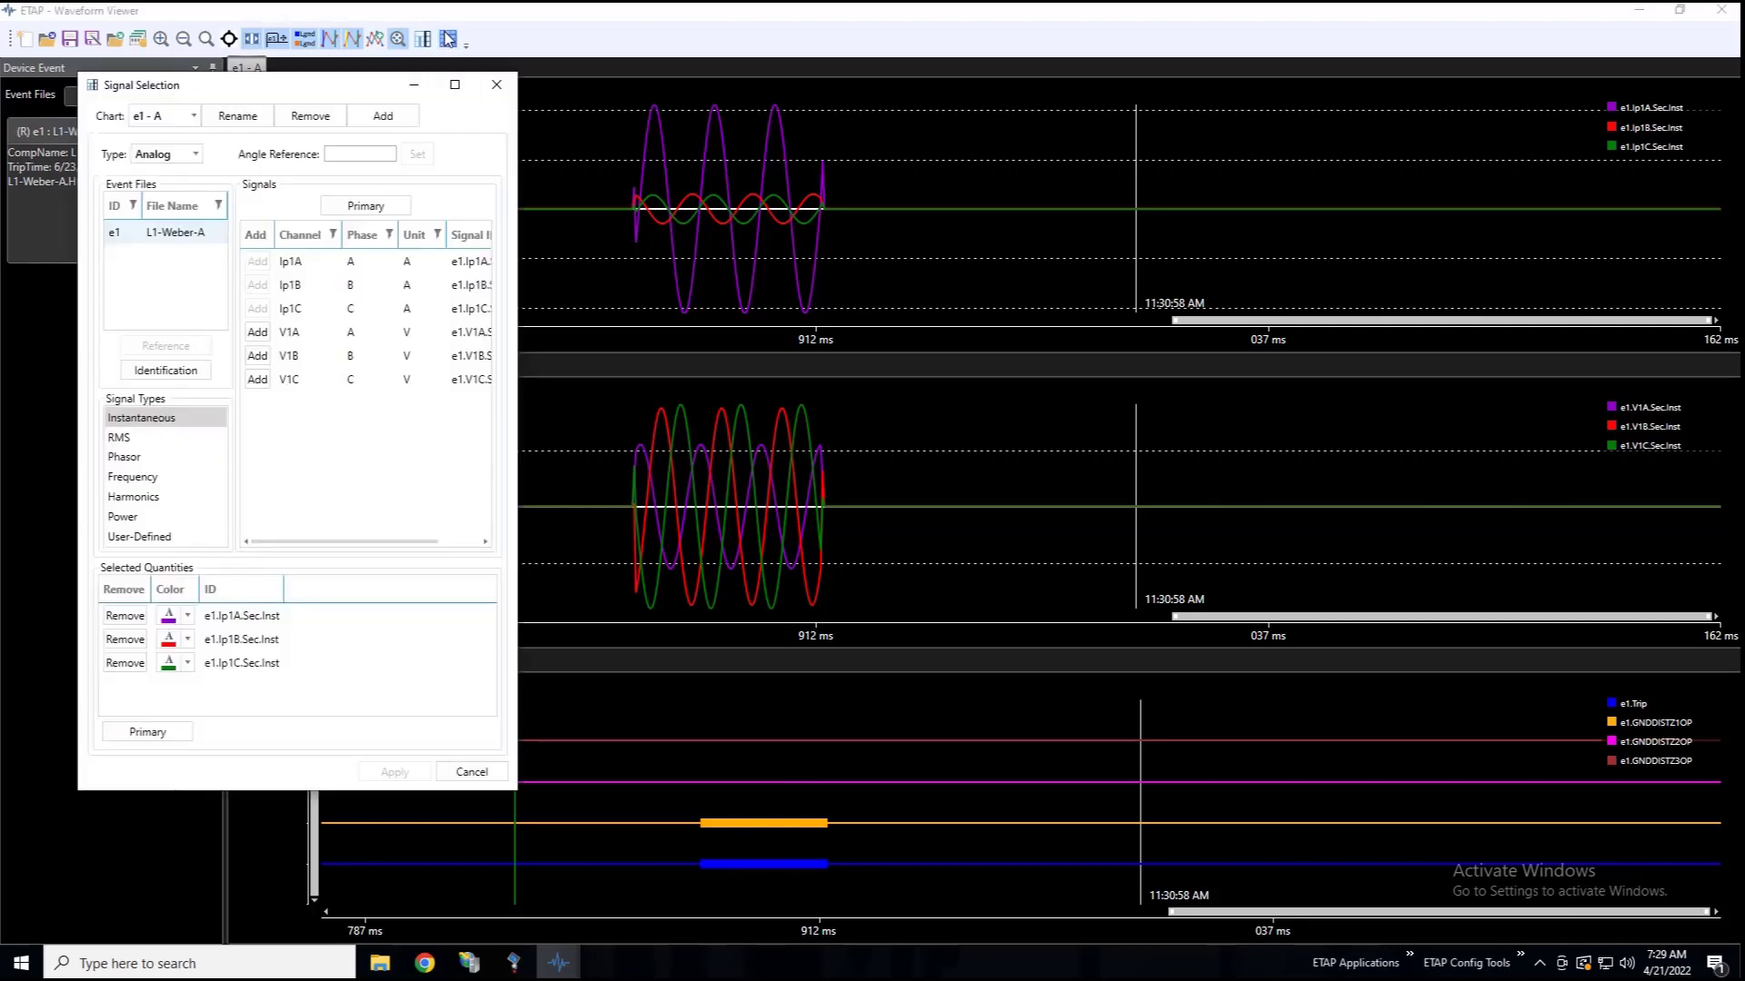
left_click(168, 440)
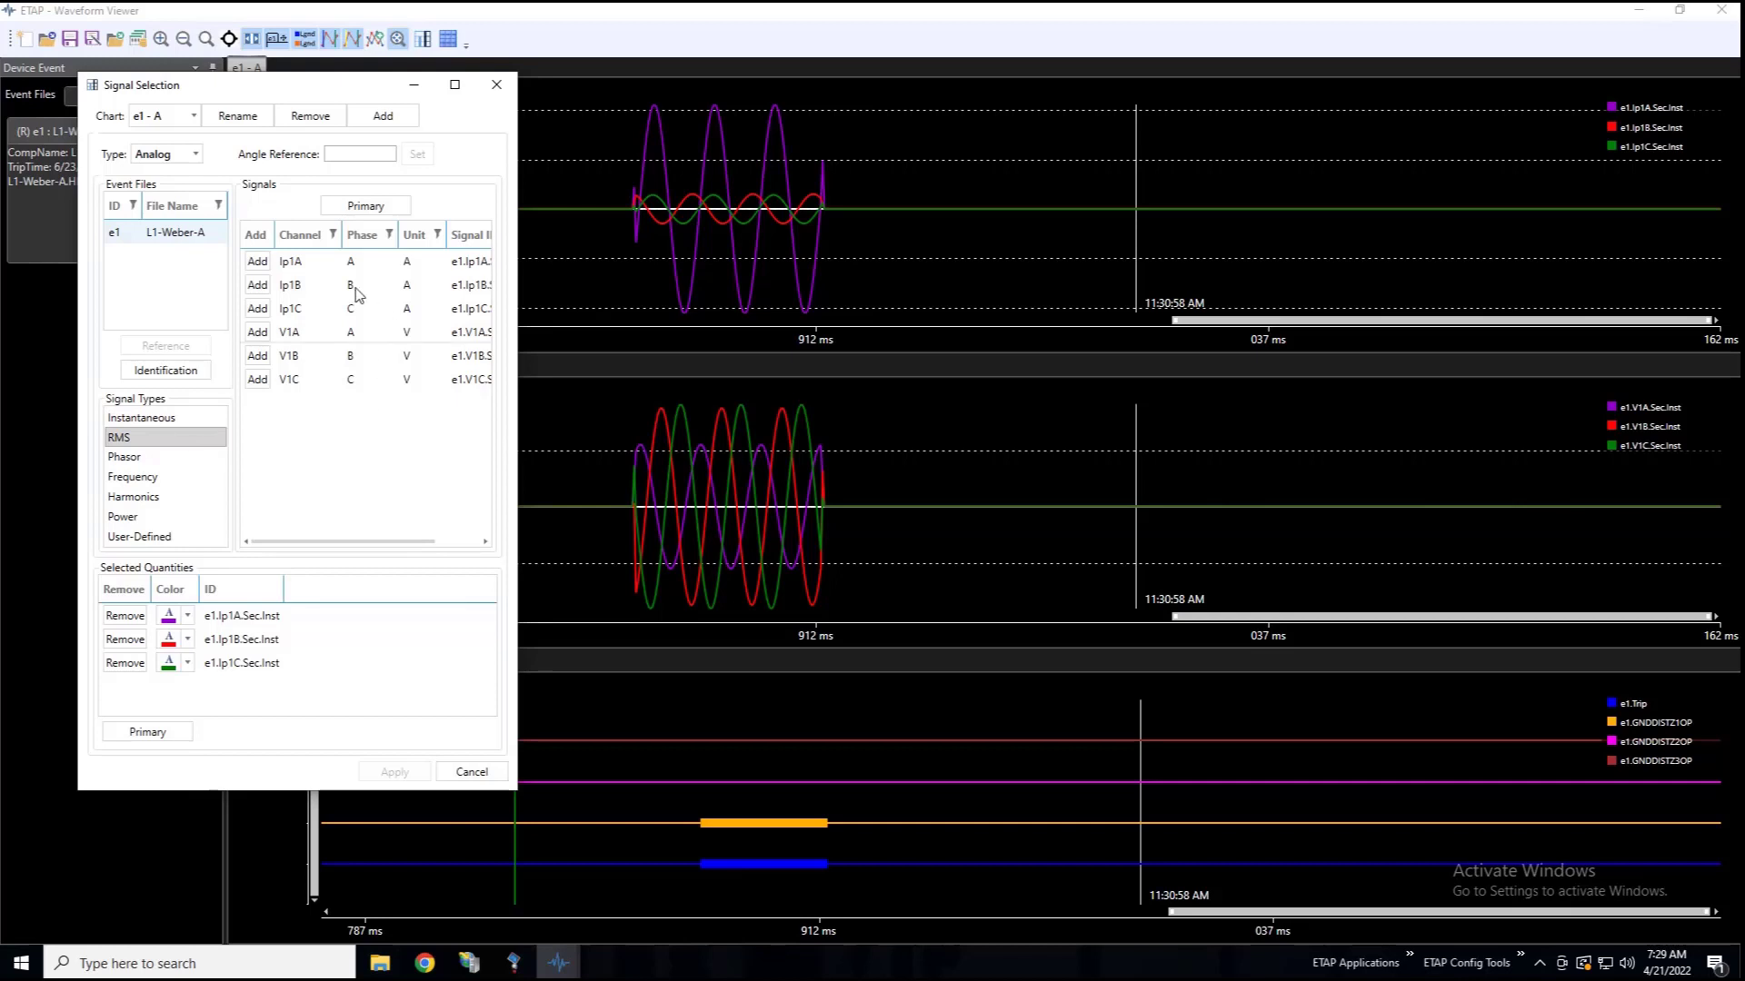
left_click(129, 457)
left_click(134, 478)
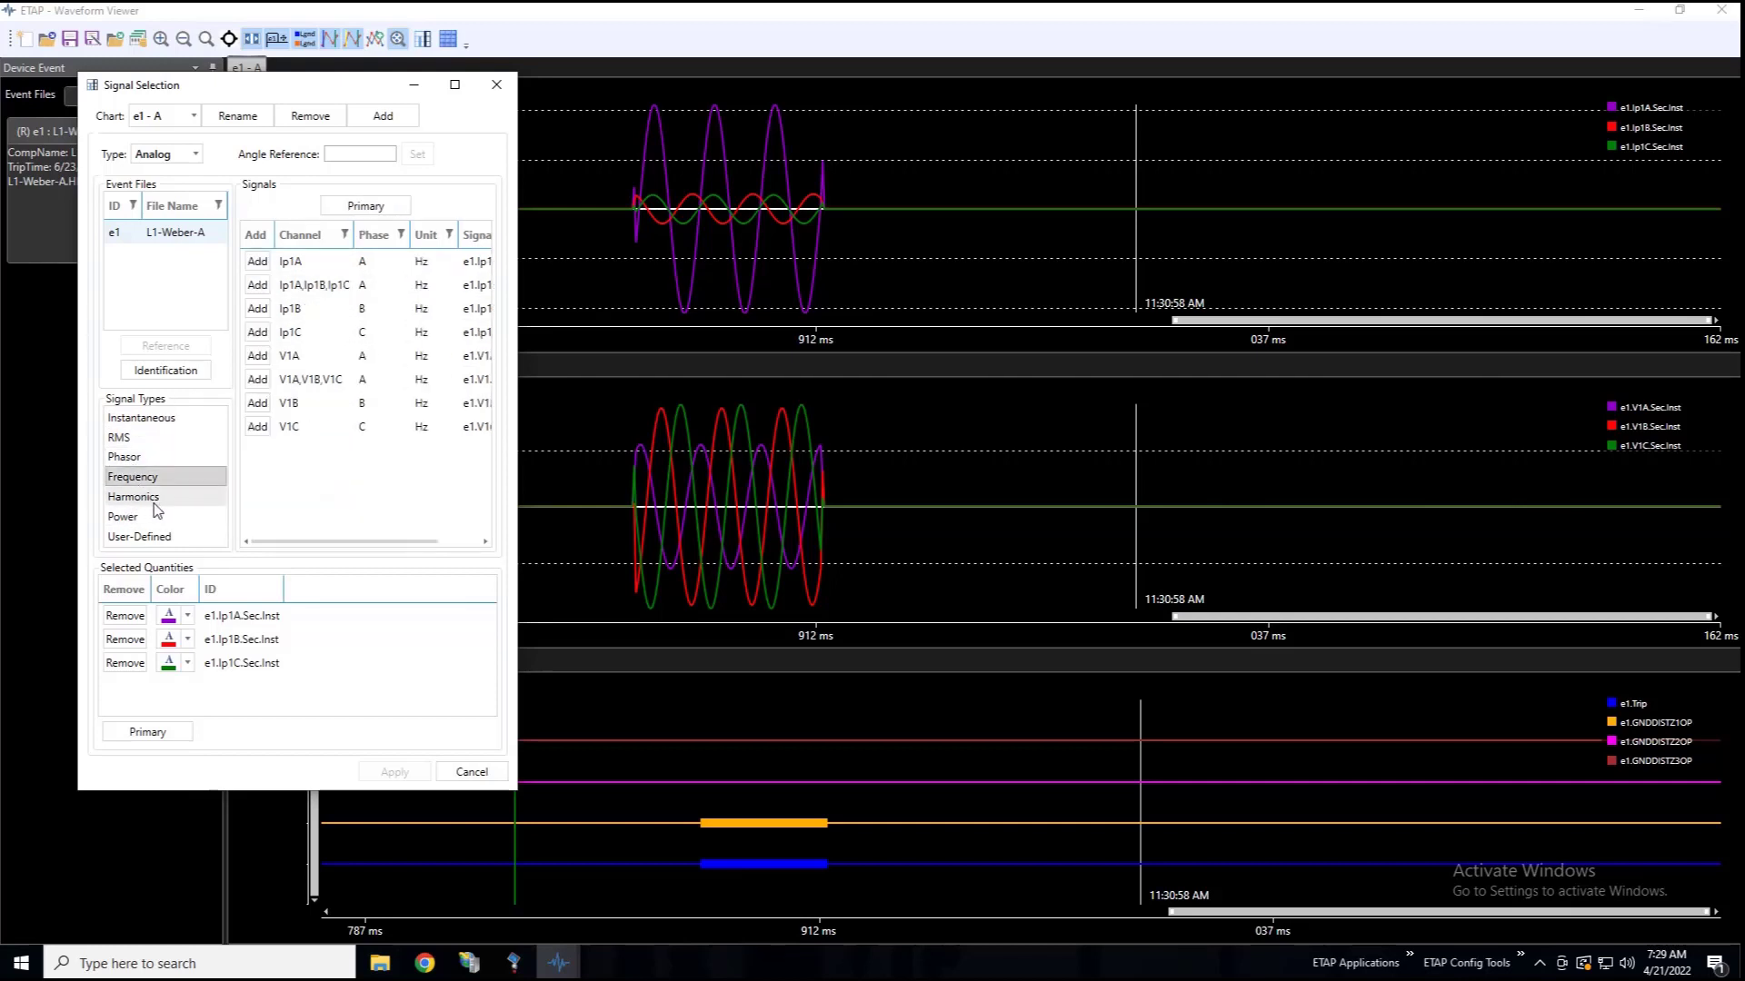
left_click(189, 499)
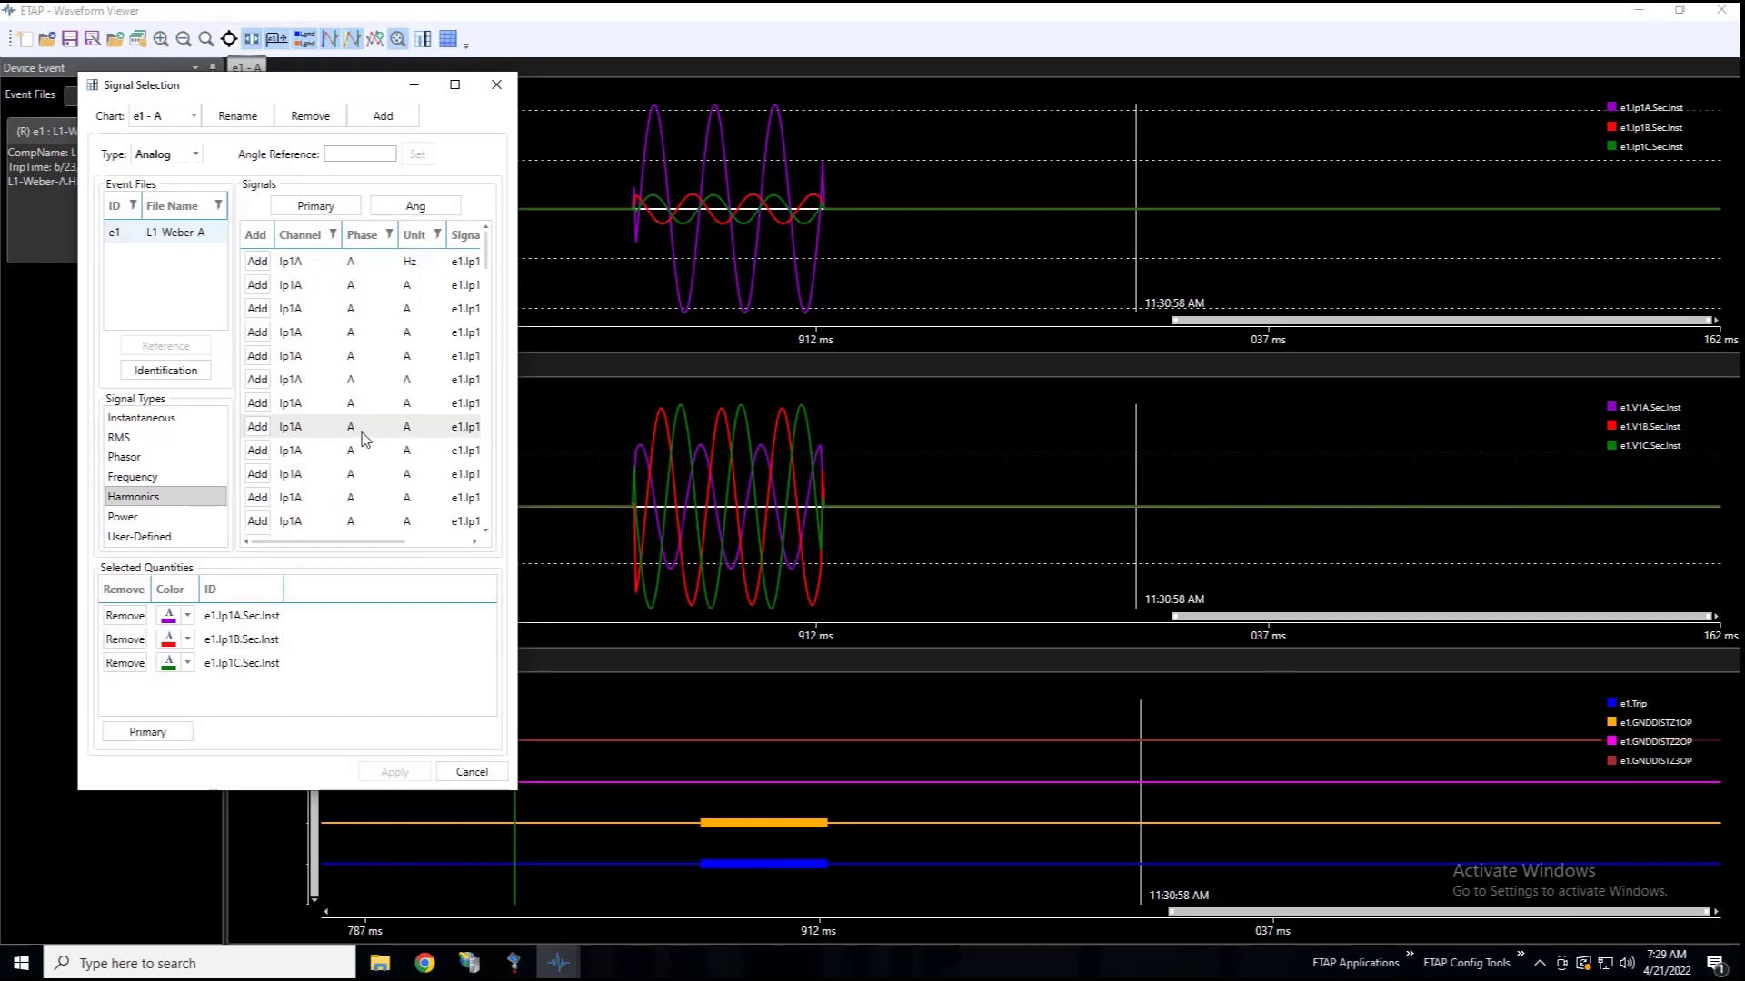
left_click(496, 85)
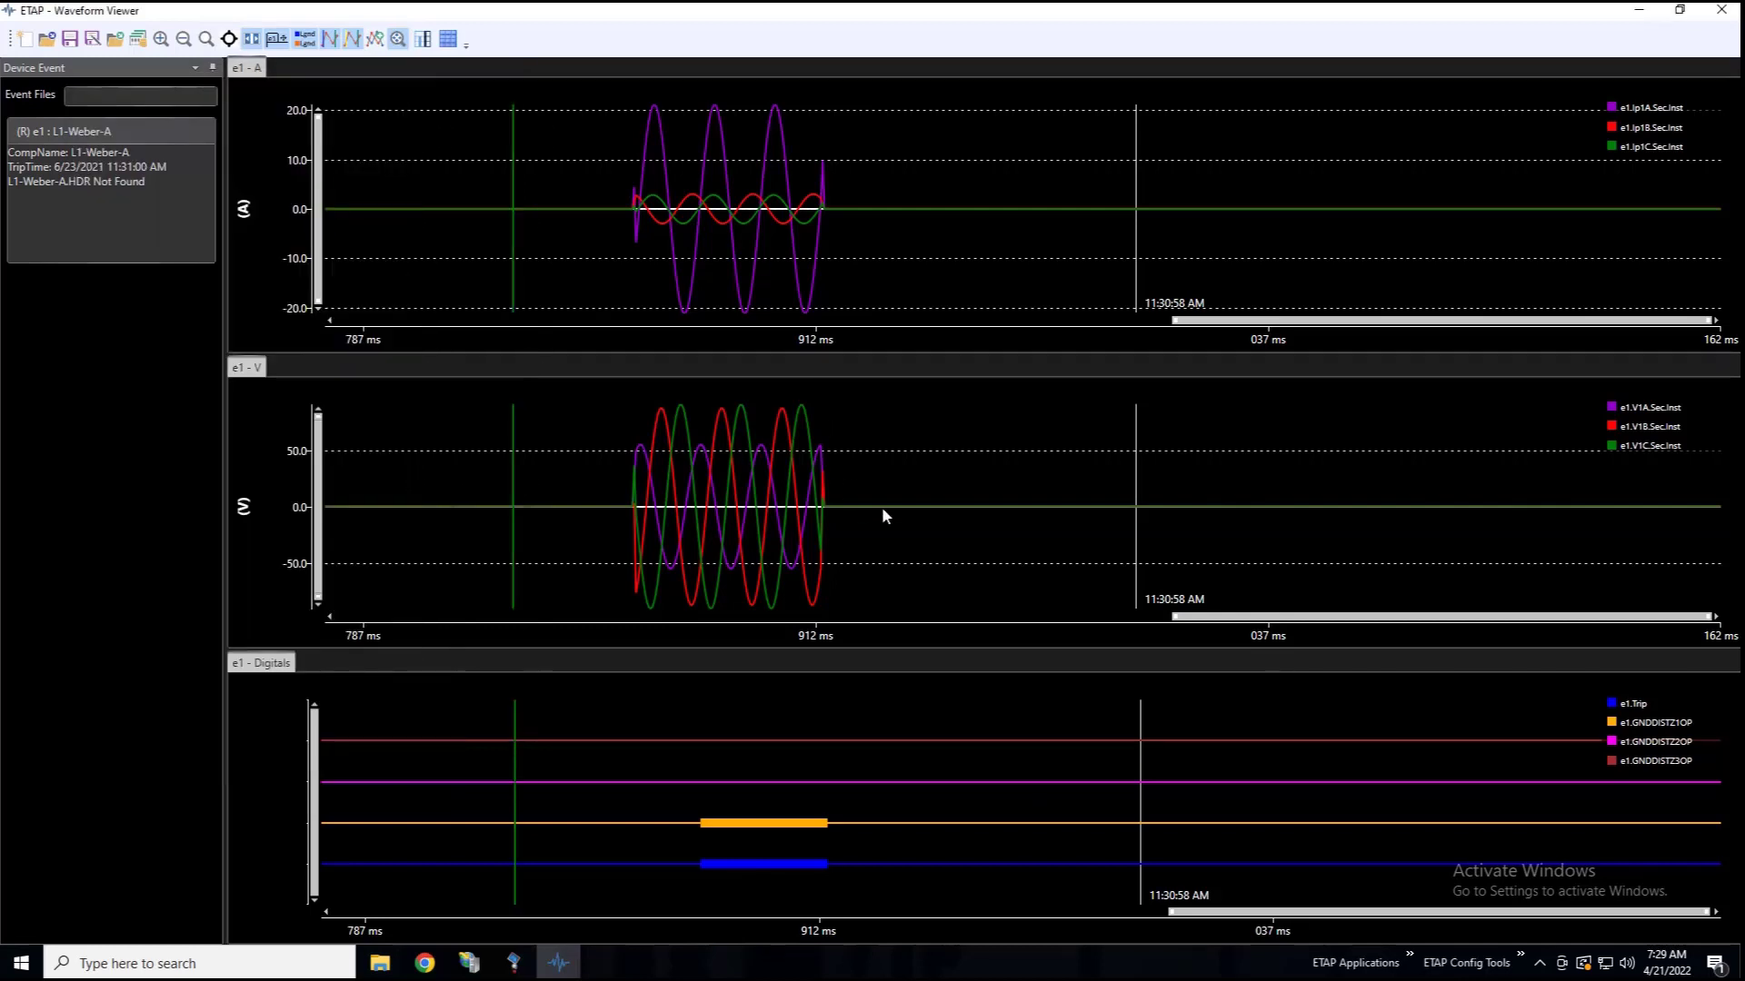